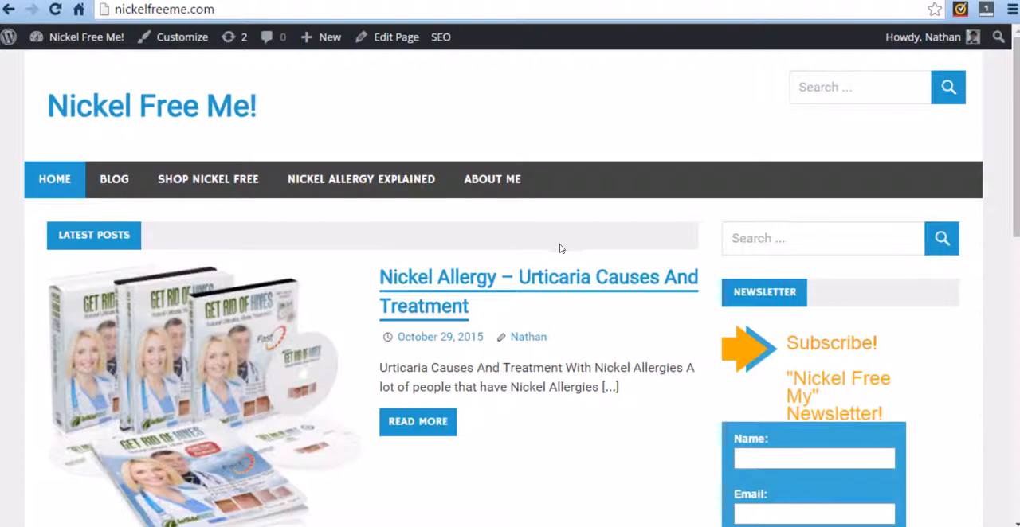
Look over the Nickel Free Me! home page, including its jewelry section, and the site's Shop Nickel Free page.
scroll(561, 247, "down", 4)
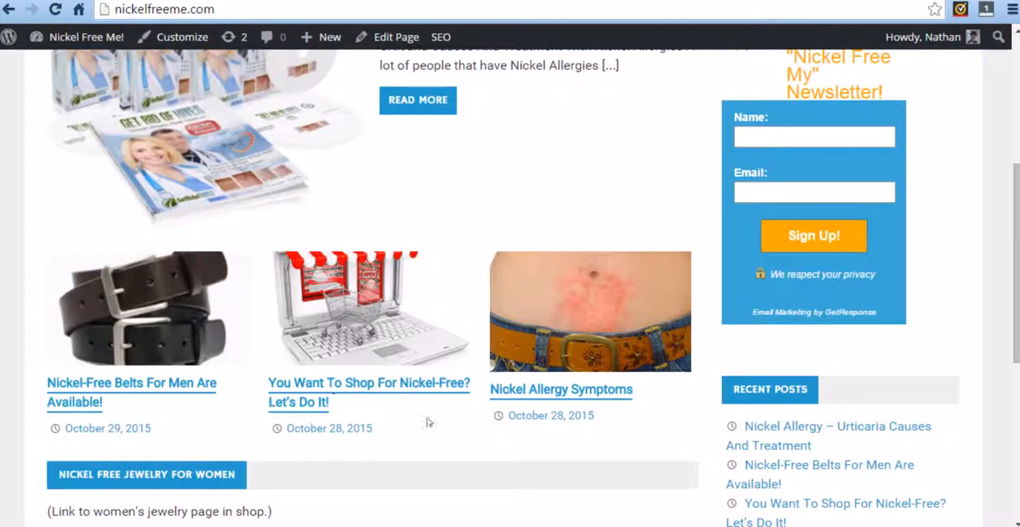
scroll(637, 351, "down", 5)
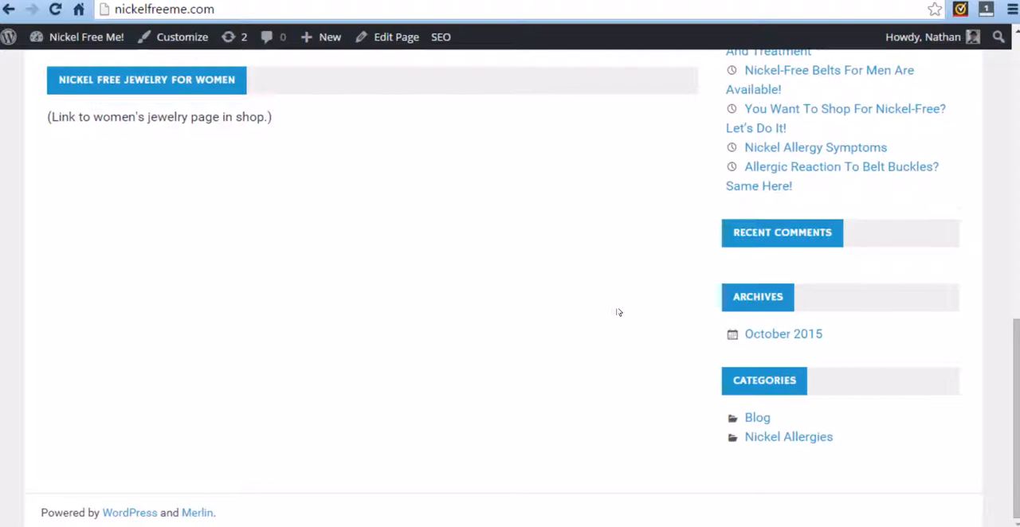
scroll(619, 312, "up", 10)
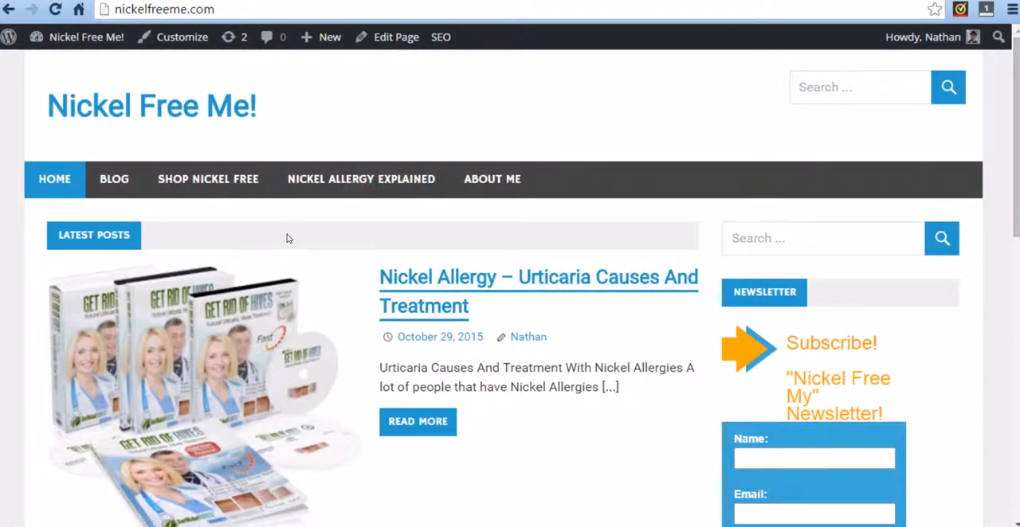
left_click(216, 177)
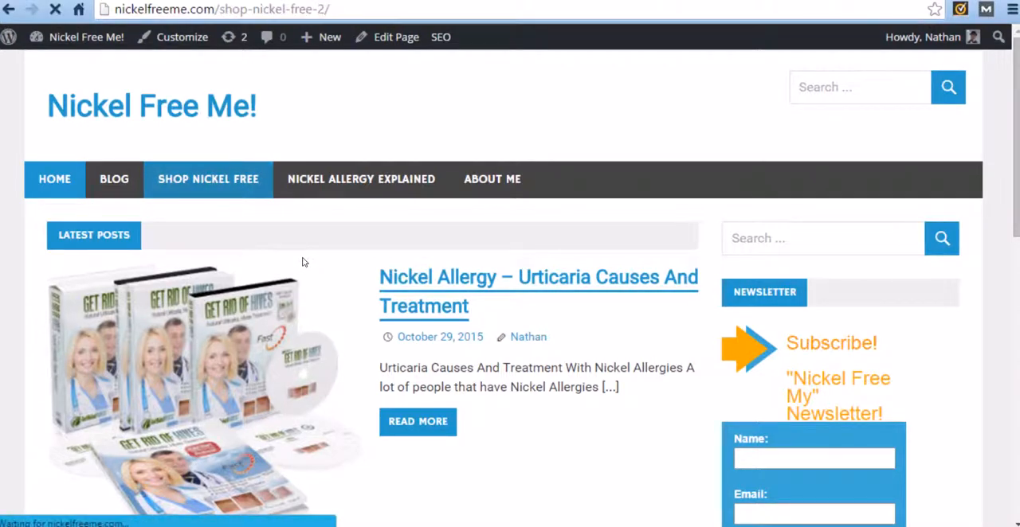
scroll(427, 240, "down", 2)
scroll(427, 241, "down", 2)
scroll(212, 307, "up", 4)
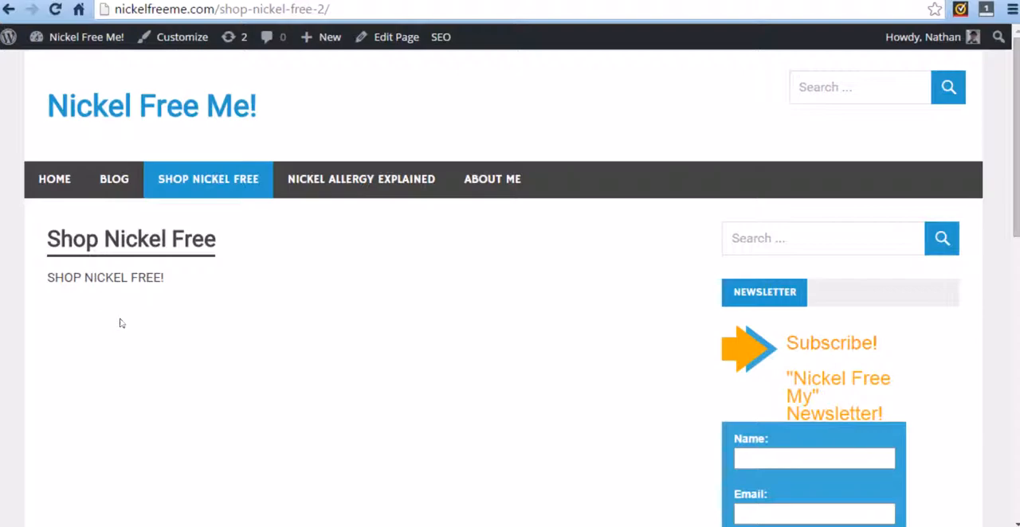
scroll(641, 358, "down", 3)
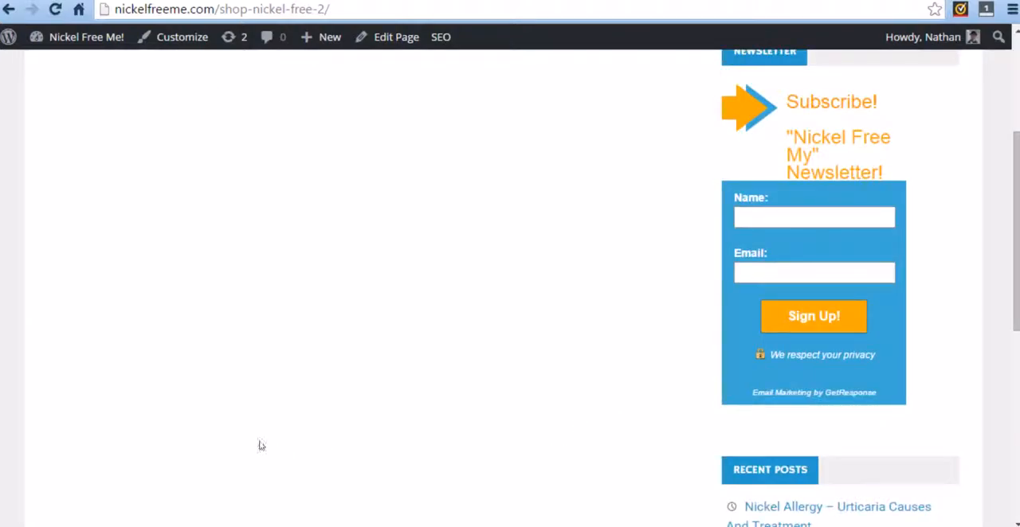
scroll(347, 352, "down", 1)
scroll(347, 352, "up", 4)
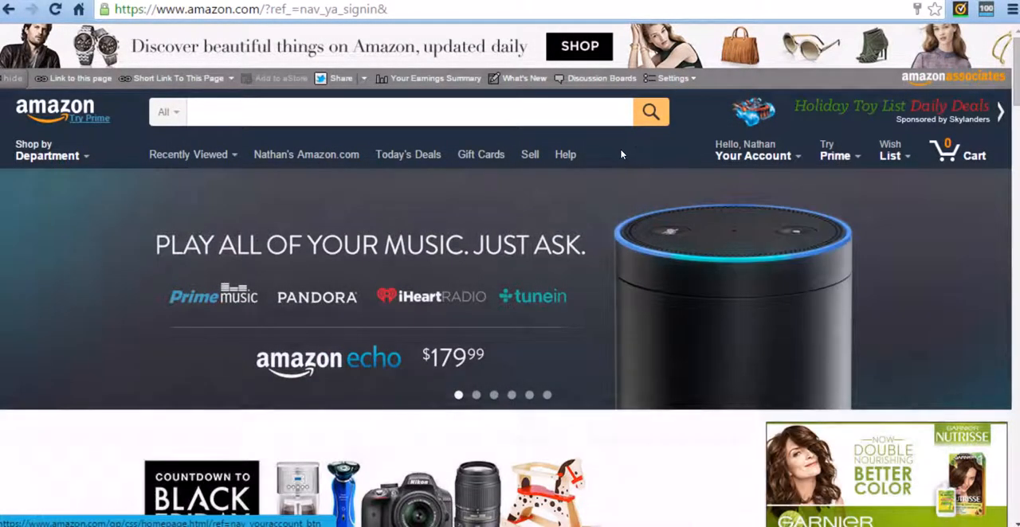
Go from the Amazon home page to Associates Central and open the existing aStore for editing.
left_click(960, 75)
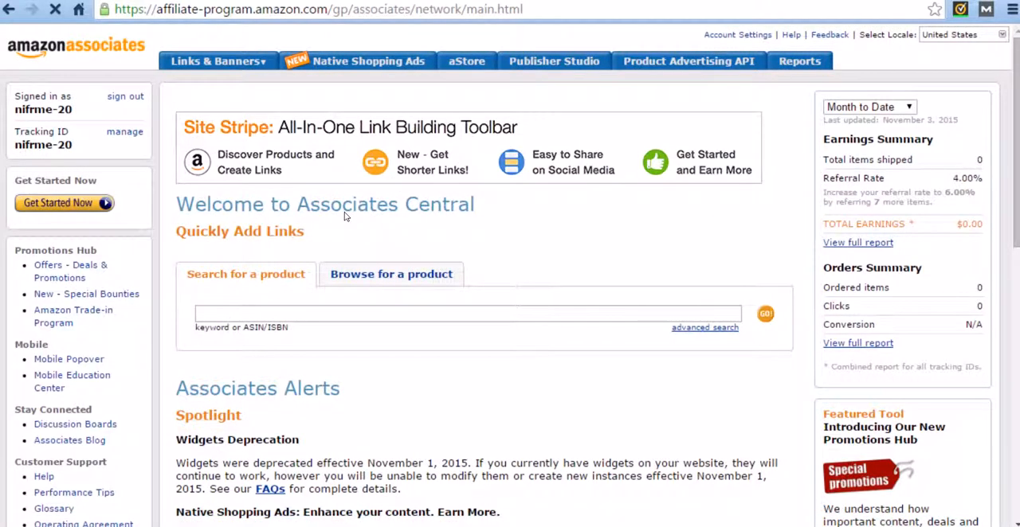
left_click(471, 63)
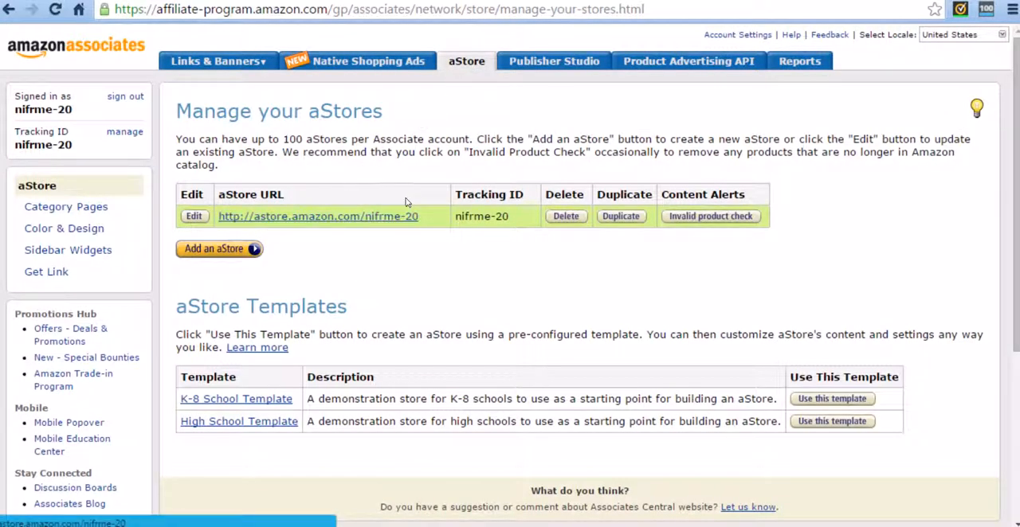
left_click(194, 217)
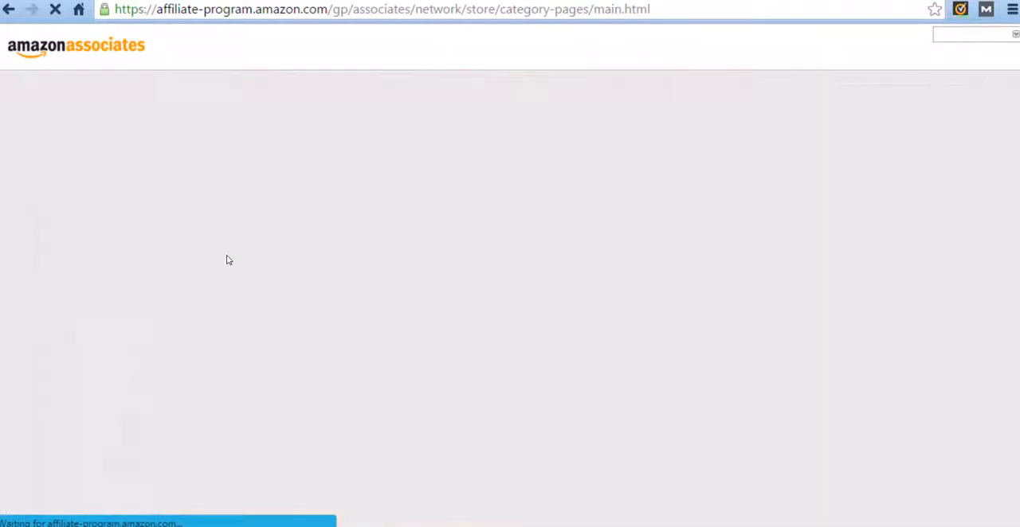
Add a new category page to the aStore and select its whole category title for replacement.
scroll(313, 275, "down", 2)
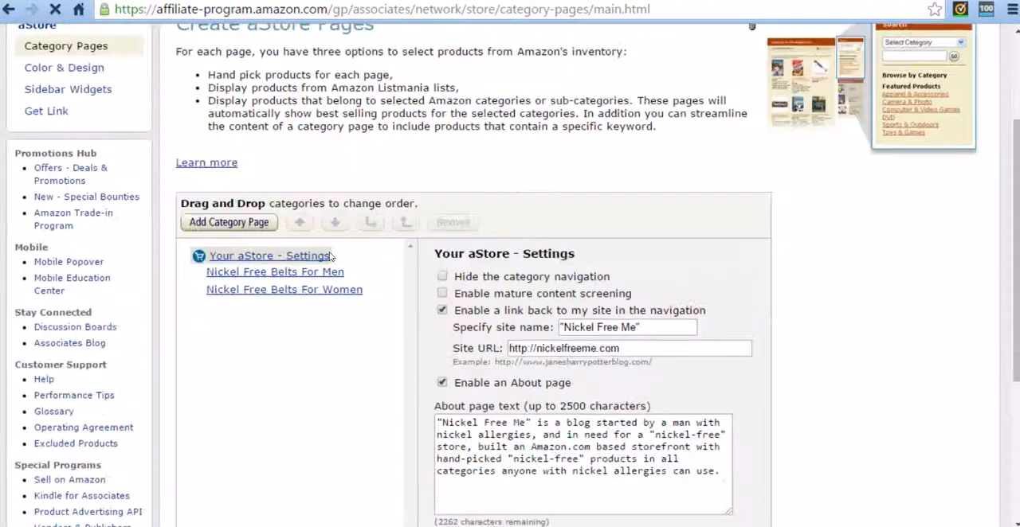
scroll(327, 275, "down", 1)
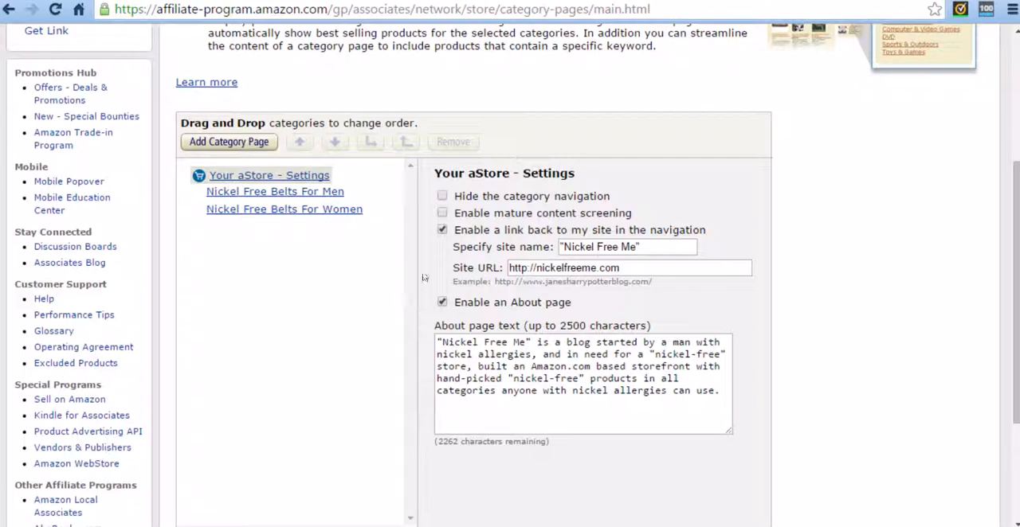
left_click(227, 143)
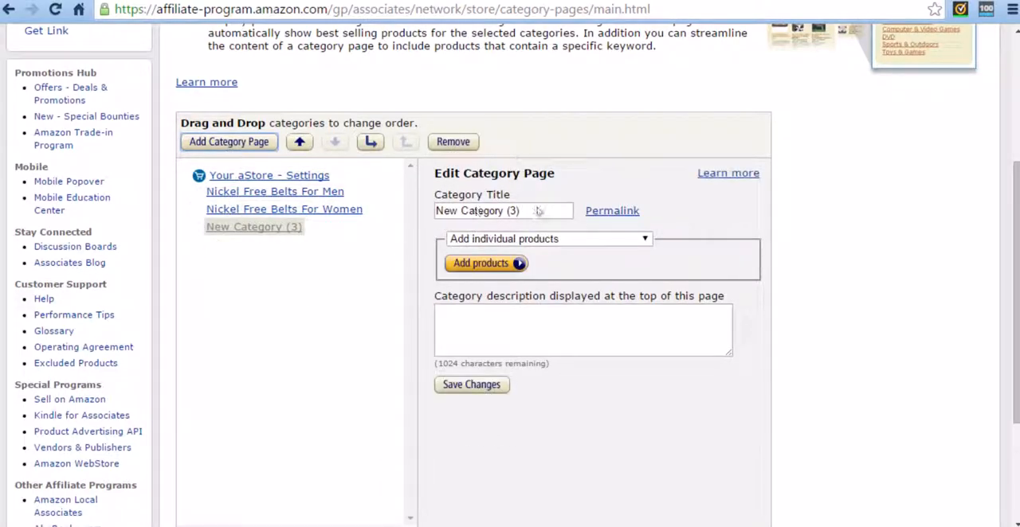
left_click_drag(540, 217, 417, 217)
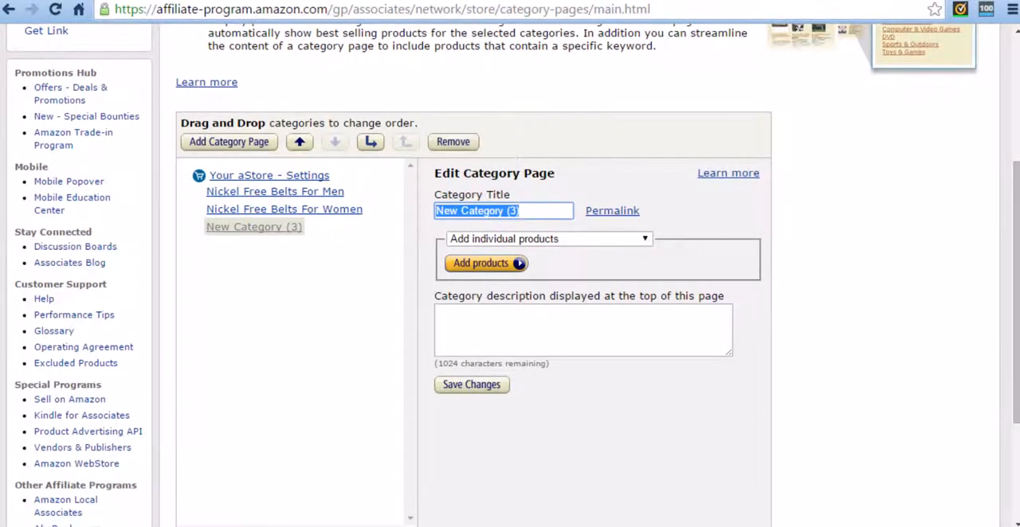
Open the Jaaxy keyword tool website, jaaxy.com, in a new browser tab.
key("ctrl+t")
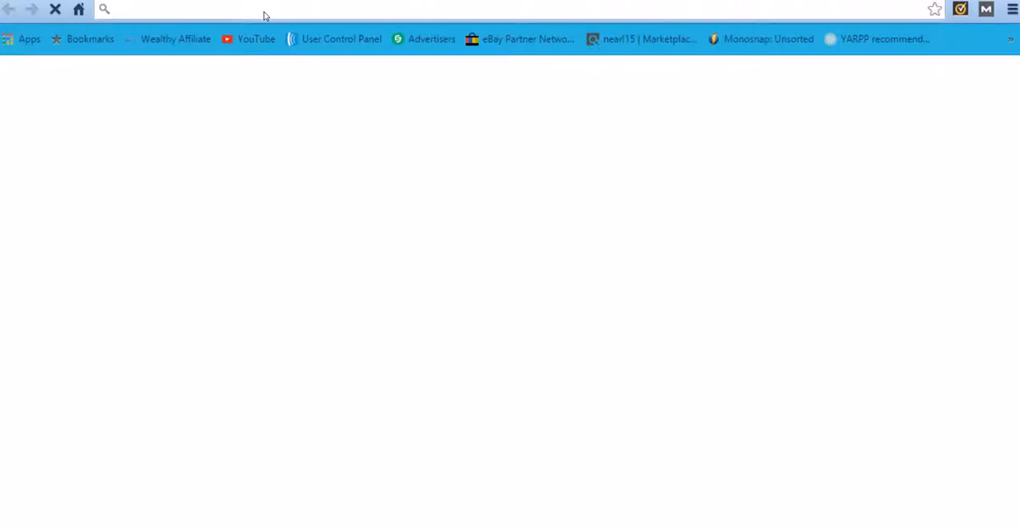
type("jaa")
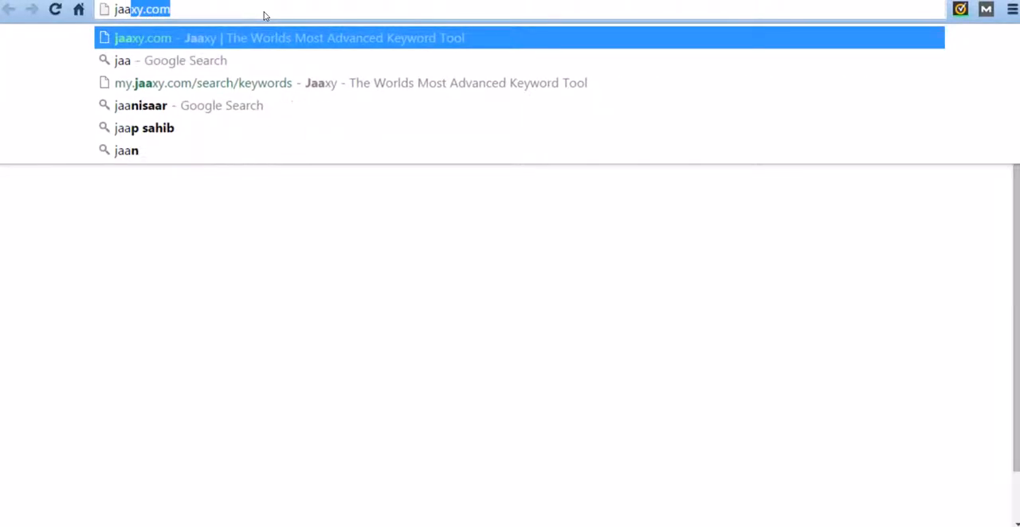
key("Return")
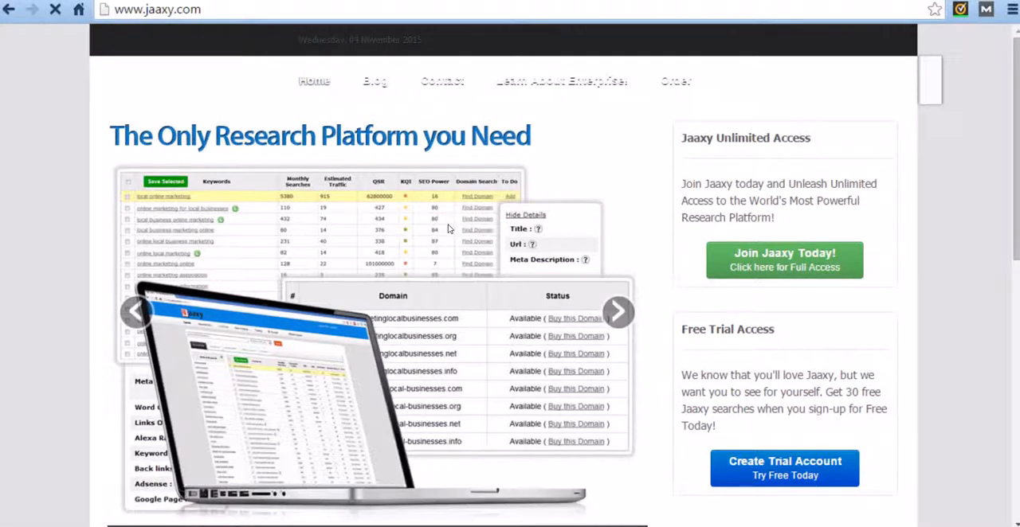
Look through the Jaaxy home page, including its feature articles, free trial offer and account login area.
scroll(274, 212, "down", 8)
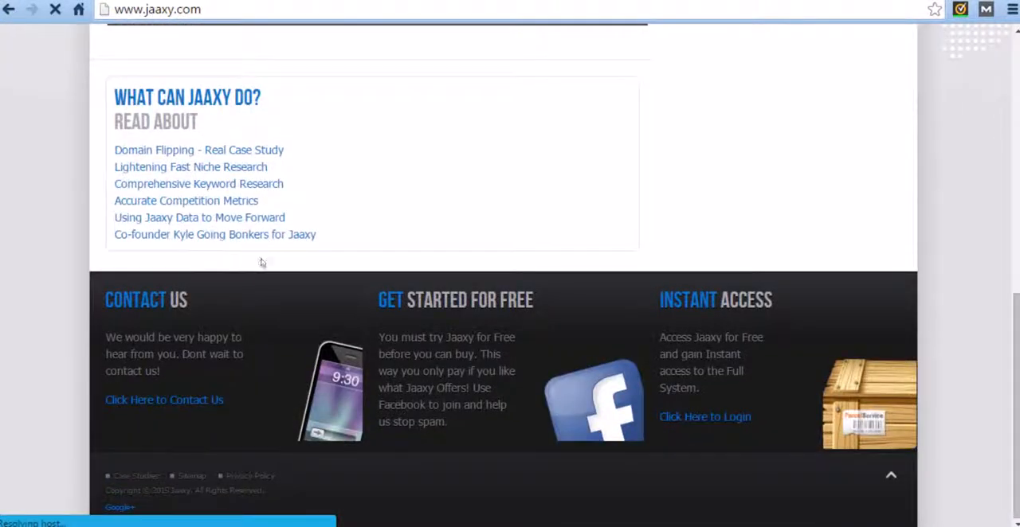
scroll(263, 264, "up", 8)
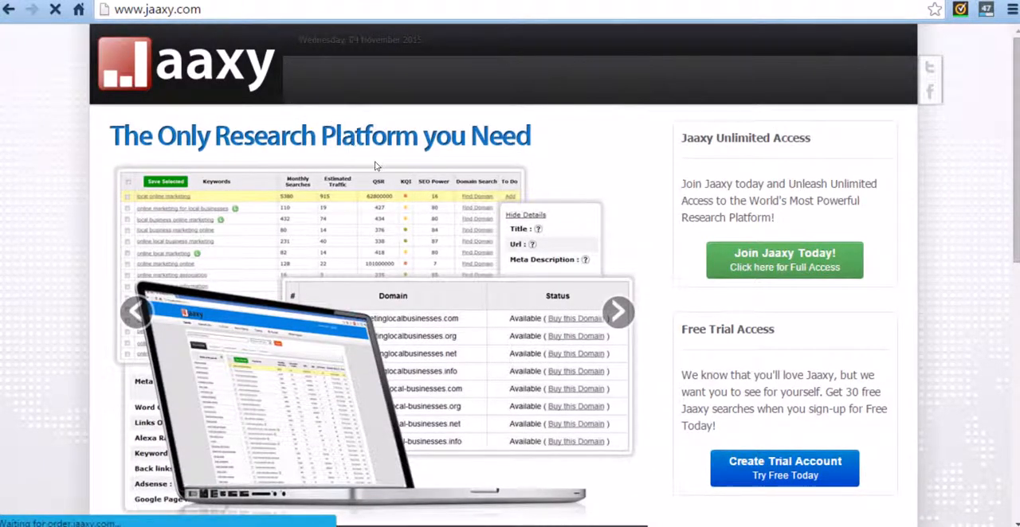
scroll(375, 161, "down", 4)
scroll(414, 207, "up", 4)
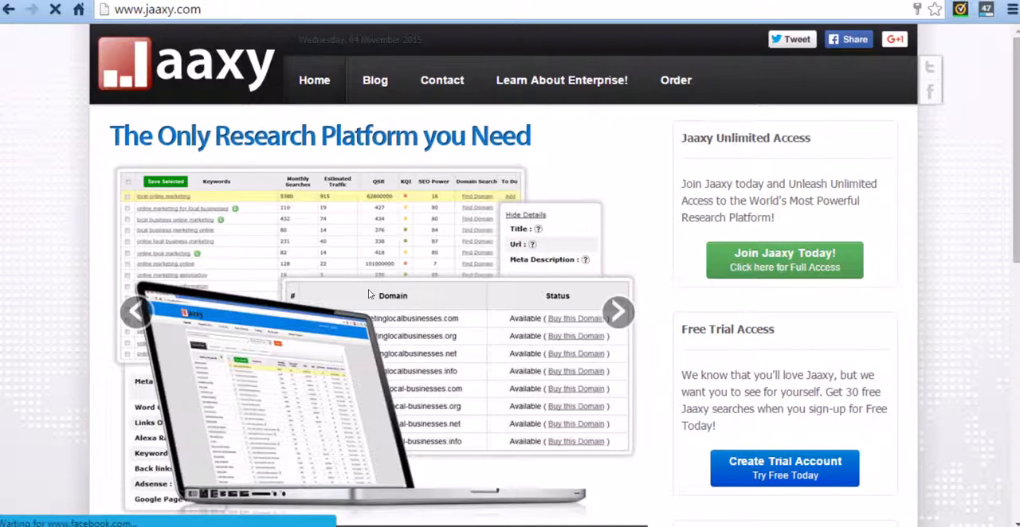
scroll(369, 294, "down", 3)
scroll(319, 263, "up", 3)
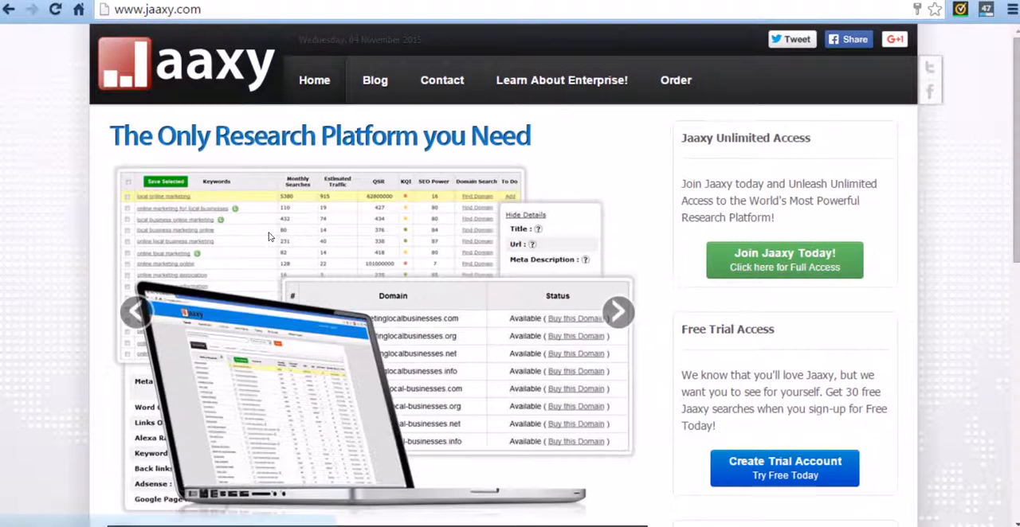
scroll(270, 236, "down", 3)
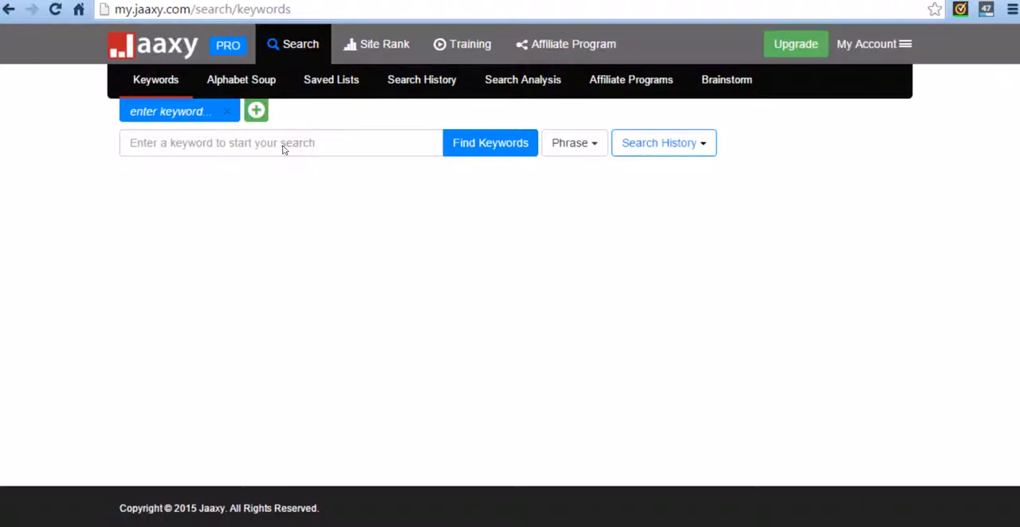
Run a Jaaxy keyword search for "nickel free jewelry for women".
left_click(265, 149)
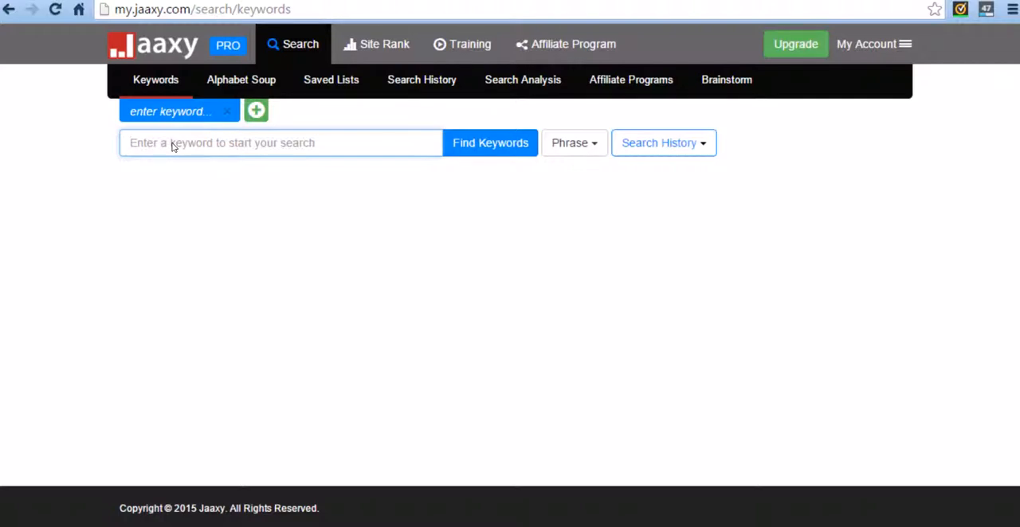
type("nickel fr")
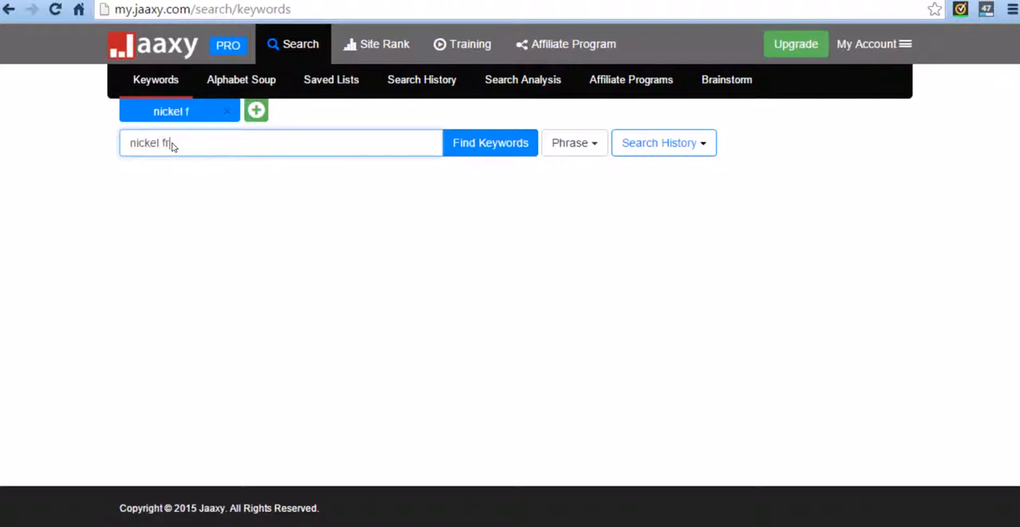
type("ee jewelry for women")
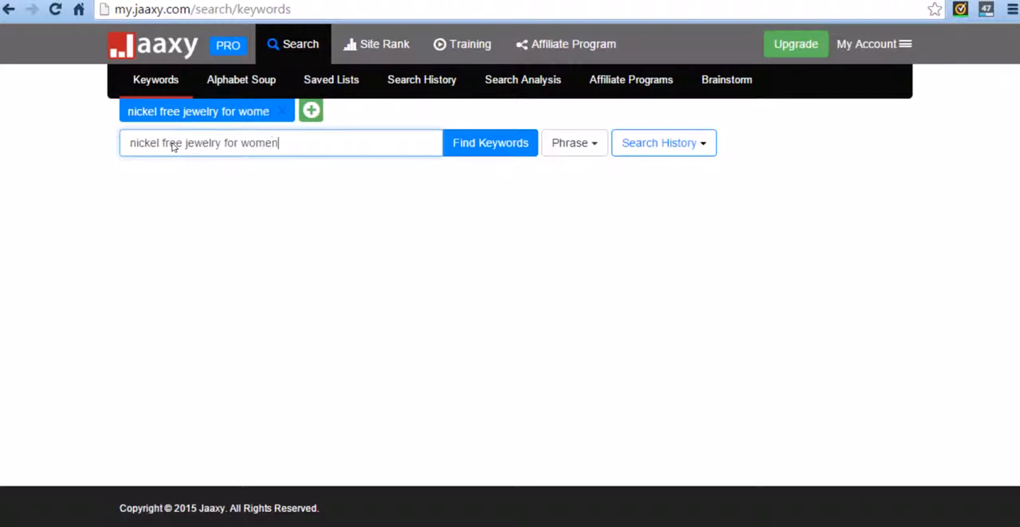
key("Return")
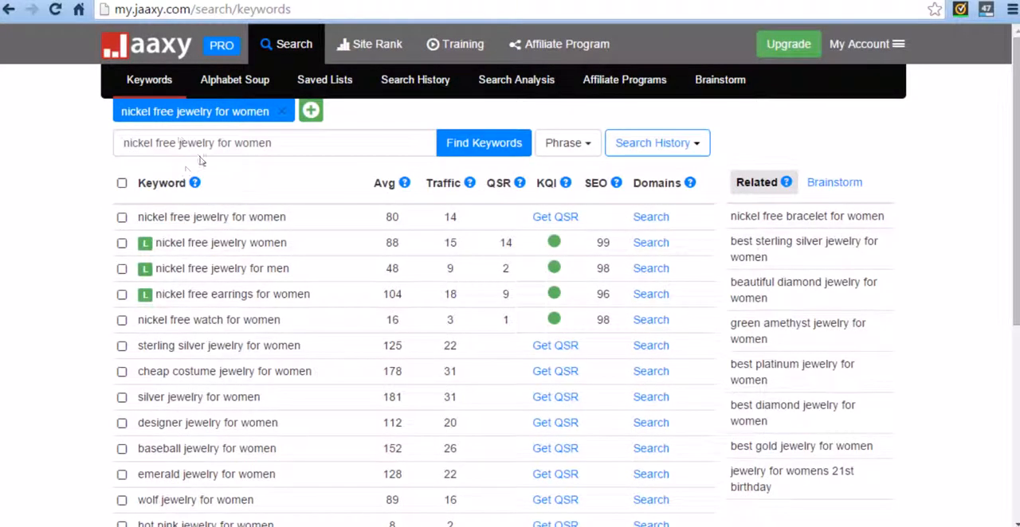
Retrieve the QSR for "nickel free jewelry for women" and every keyword from "sterling silver jewelry for women" to "hot pink jewelry for women".
scroll(87, 166, "down", 2)
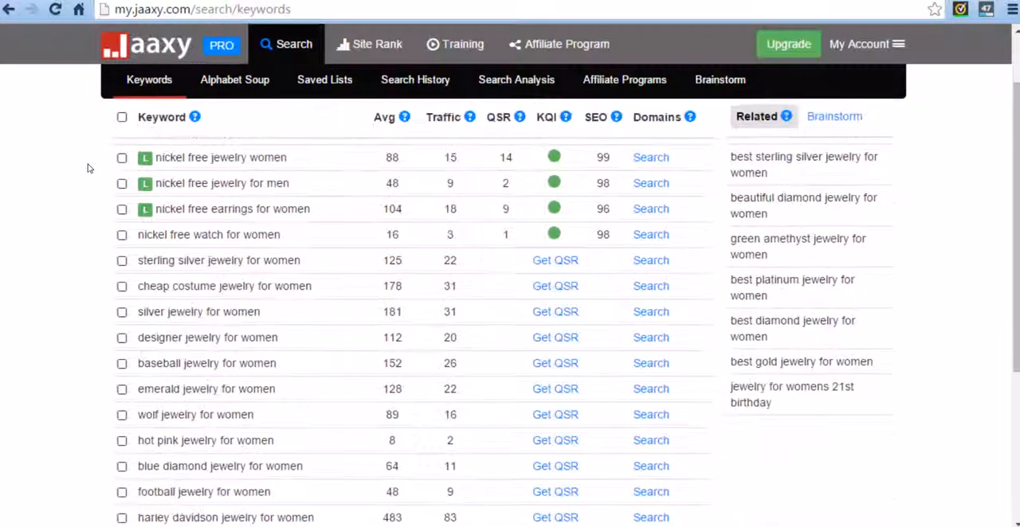
scroll(85, 195, "up", 2)
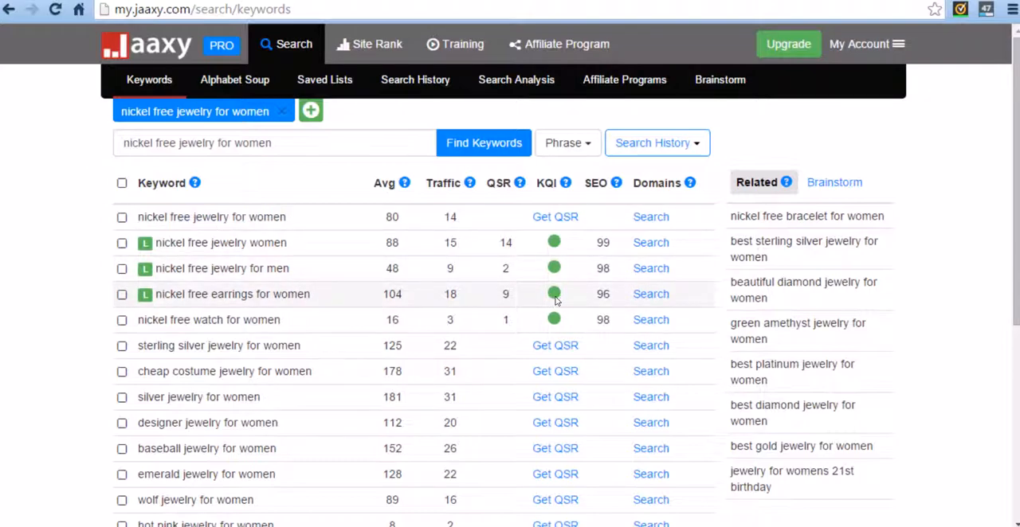
left_click(555, 217)
left_click(555, 346)
left_click(555, 372)
left_click(555, 397)
left_click(555, 422)
left_click(555, 448)
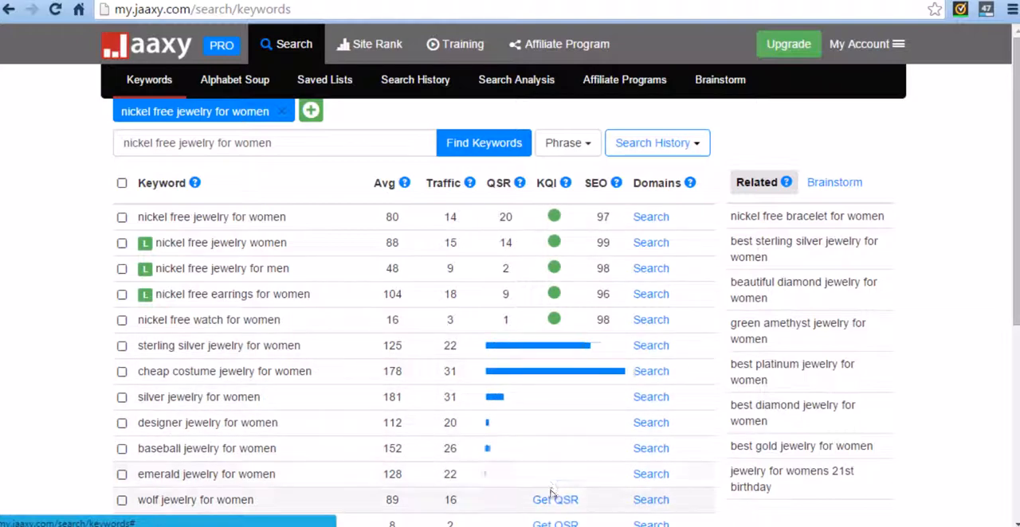
left_click(555, 474)
left_click(555, 499)
left_click(556, 525)
Retrieve the missing QSR values for the keywords between "blue diamond jewelry for women" and "jewelry for women", and review the completed list.
scroll(563, 389, "down", 5)
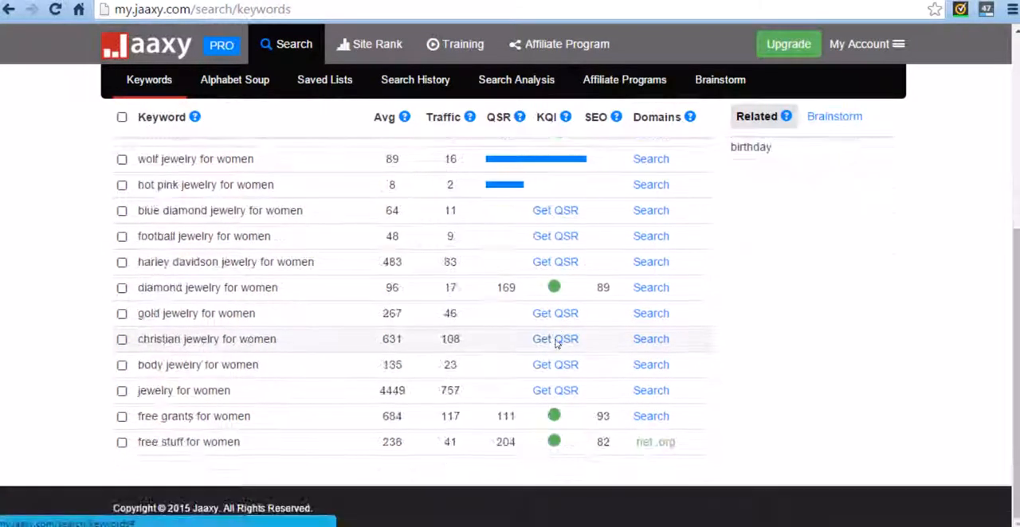
left_click(555, 390)
left_click(555, 365)
left_click(556, 339)
left_click(556, 313)
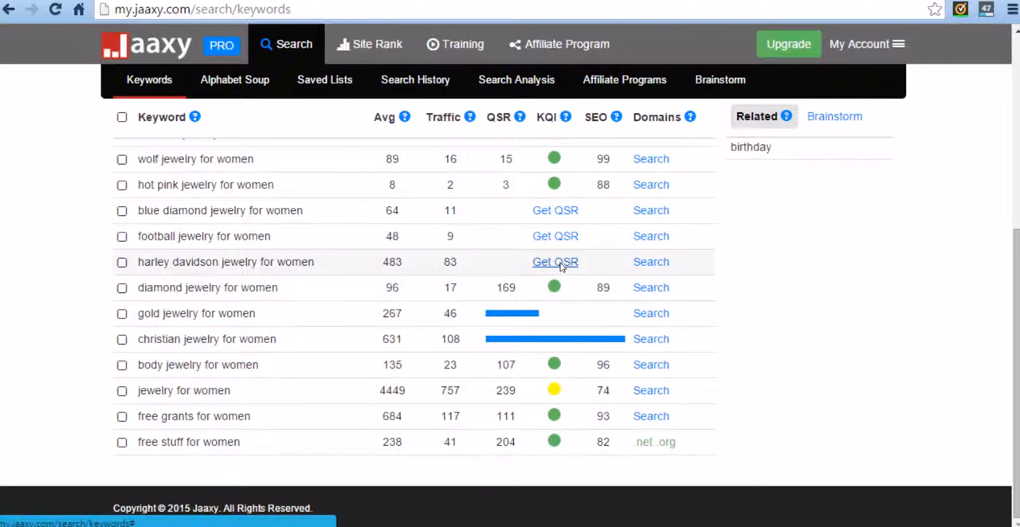
left_click(555, 262)
left_click(556, 236)
left_click(556, 210)
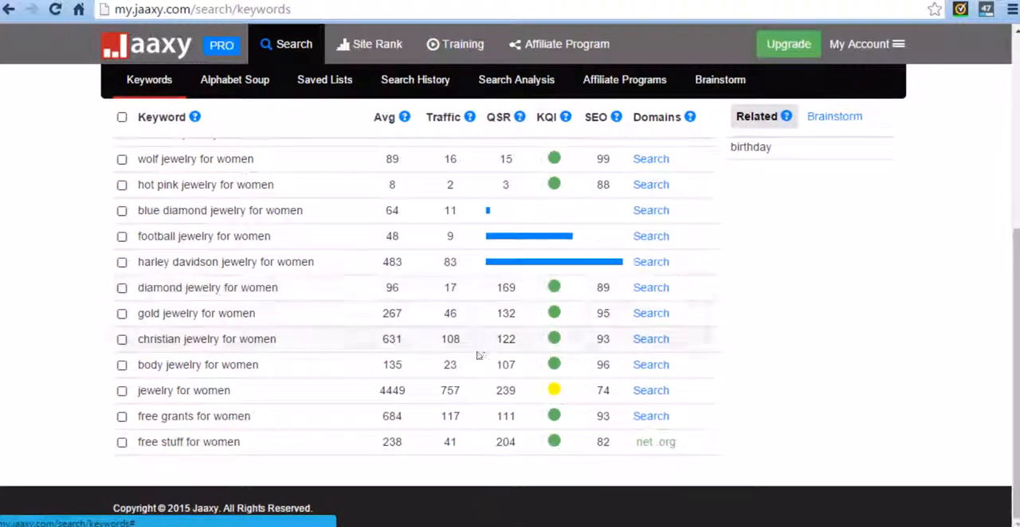
scroll(473, 383, "up", 2)
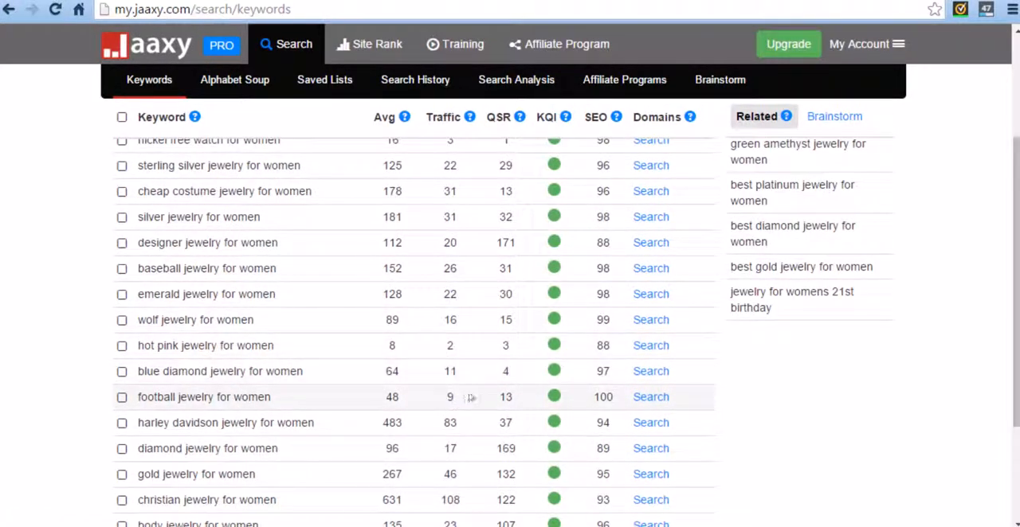
scroll(327, 434, "up", 1)
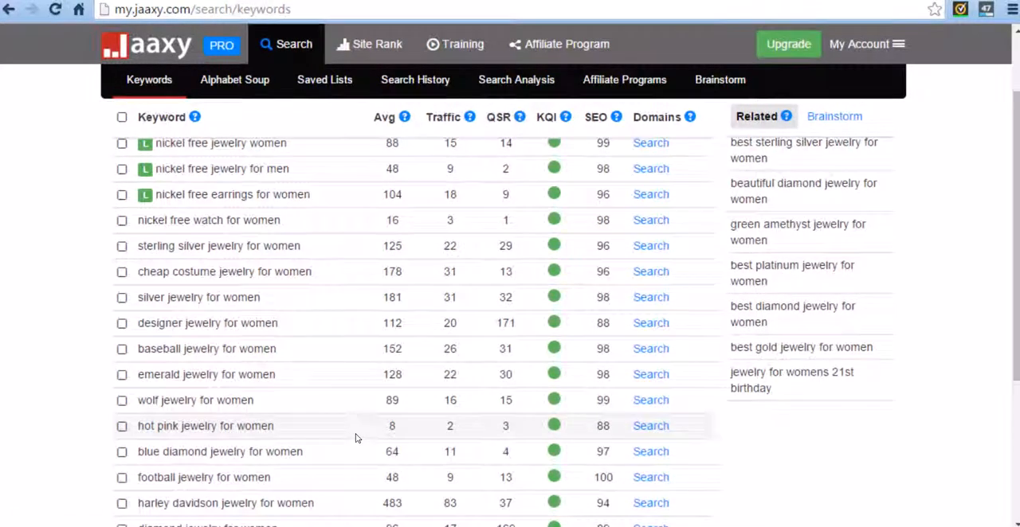
scroll(355, 434, "up", 2)
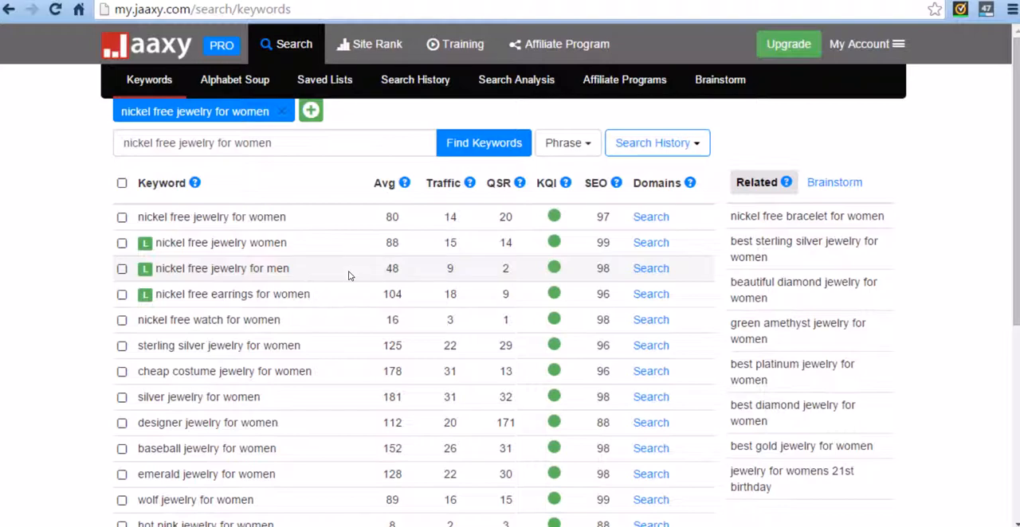
Review the average searches, traffic and QSR of the keywords related to "nickel free jewelry for women" to choose a category title.
scroll(350, 276, "down", 1)
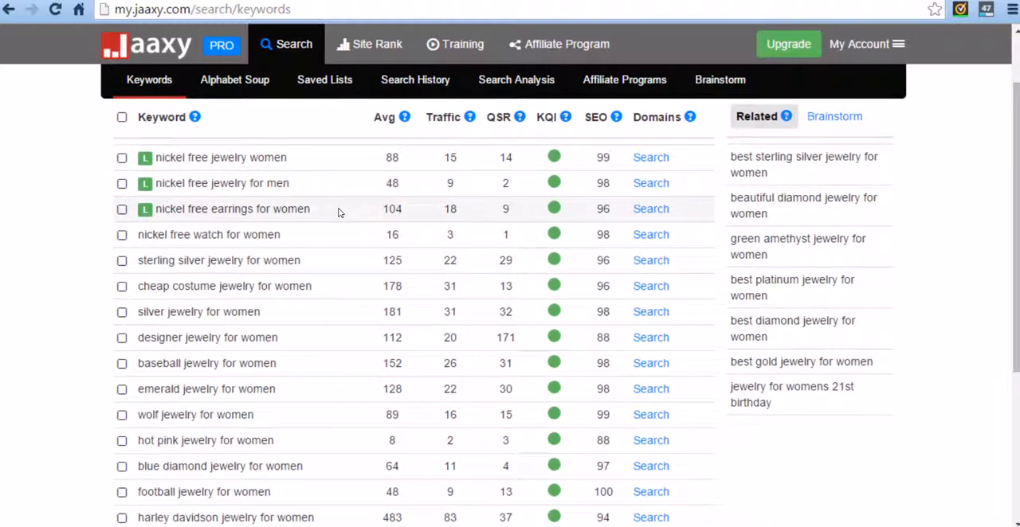
scroll(322, 247, "up", 1)
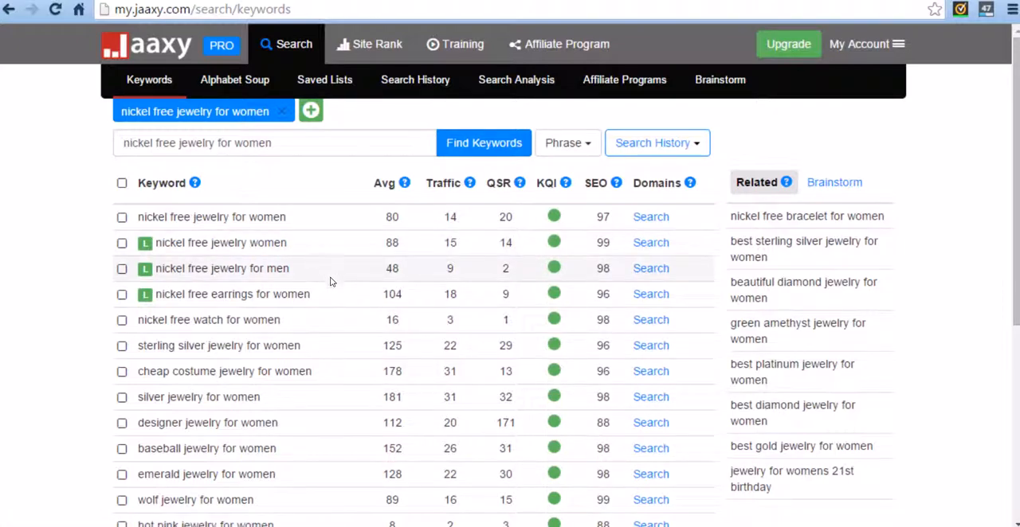
scroll(302, 401, "down", 2)
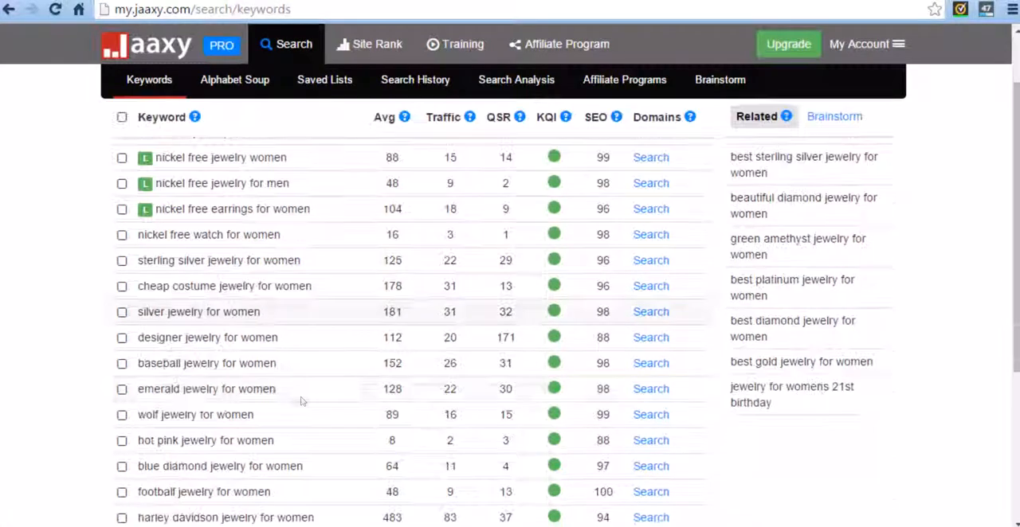
scroll(288, 361, "down", 1)
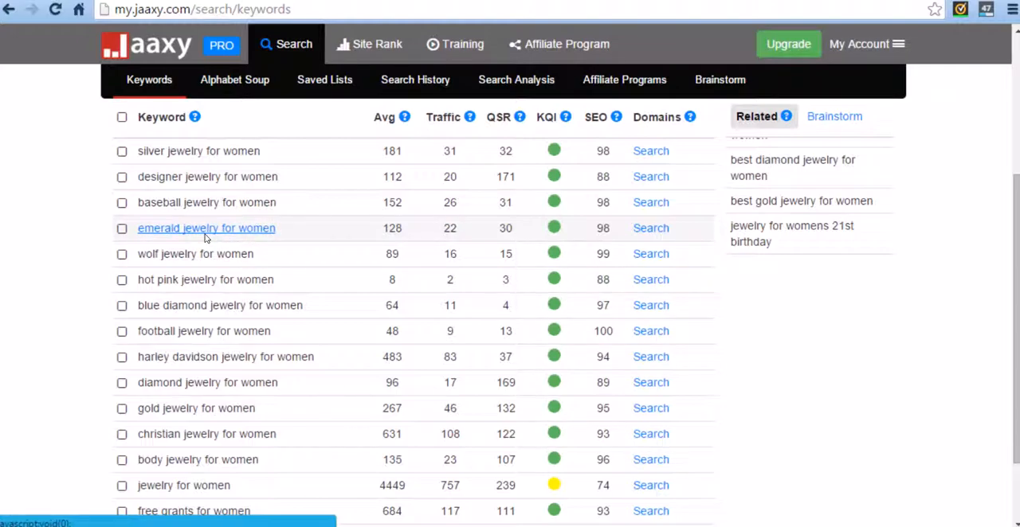
scroll(205, 237, "up", 3)
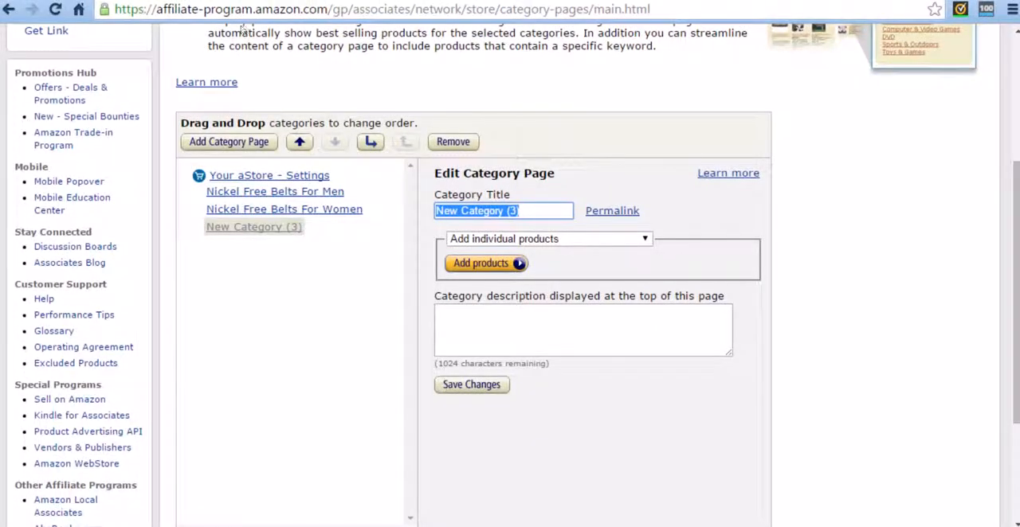
In the Amazon aStore editor, title the new category "Nickel Free Jewelry For Women" and open its page for adding individual products.
type("N")
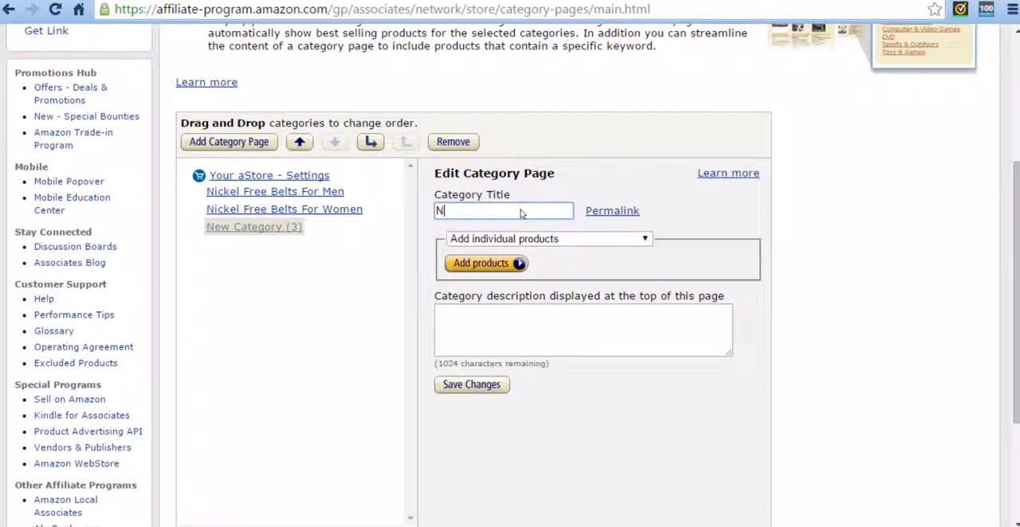
type("ickel Fre")
type("e Je")
type("welry For WOmen")
key("BackSpace")
key("BackSpace")
key("BackSpace")
key("BackSpace")
type("omen")
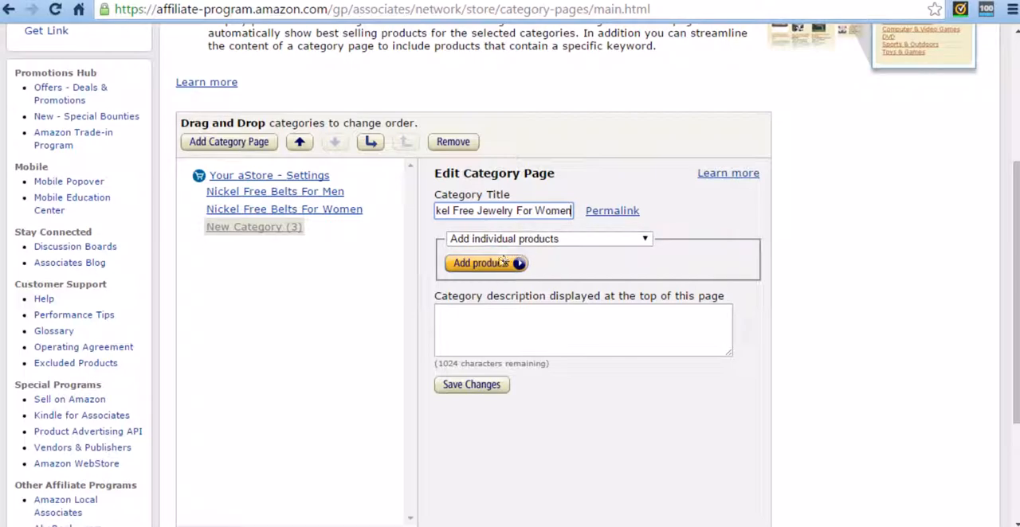
left_click(499, 264)
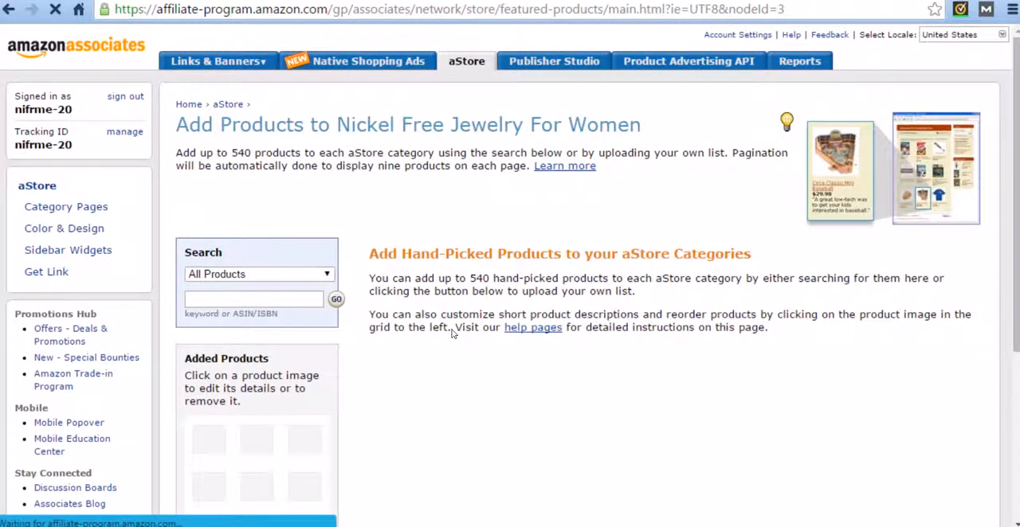
Search all products for "nickel free jewelry for women".
left_click(251, 299)
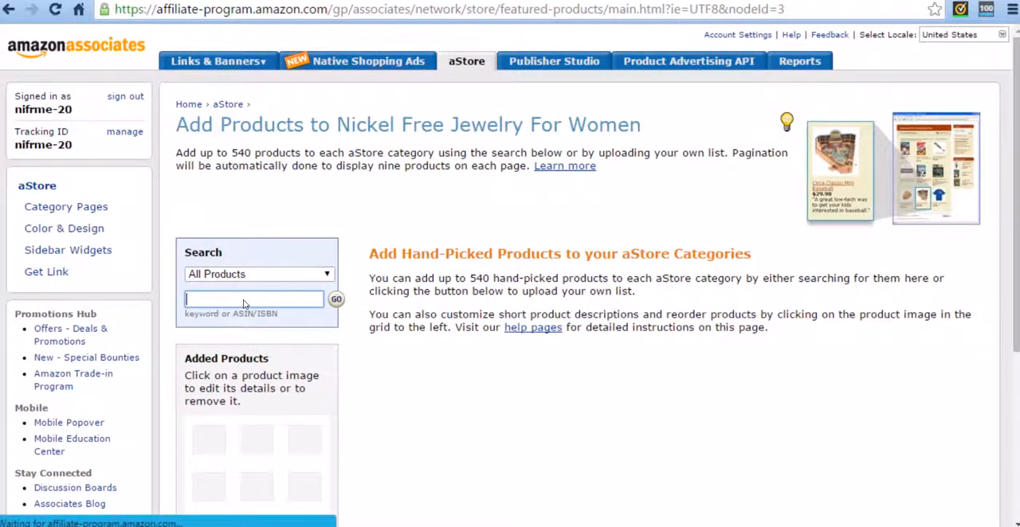
type("nickel free jewelry for women")
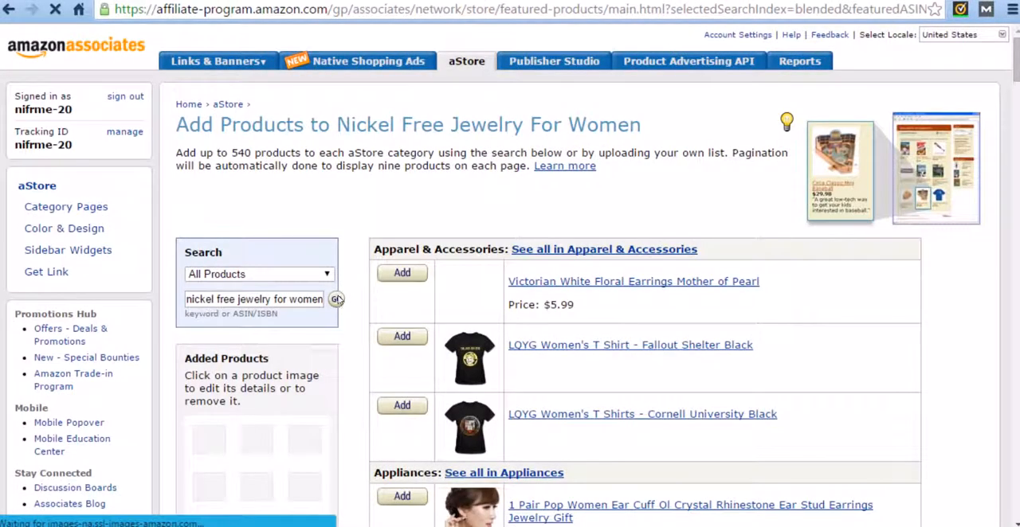
Look through the product results from Apparel & Accessories to Beauty for suitable nickel-free women's jewelry.
scroll(363, 299, "down", 3)
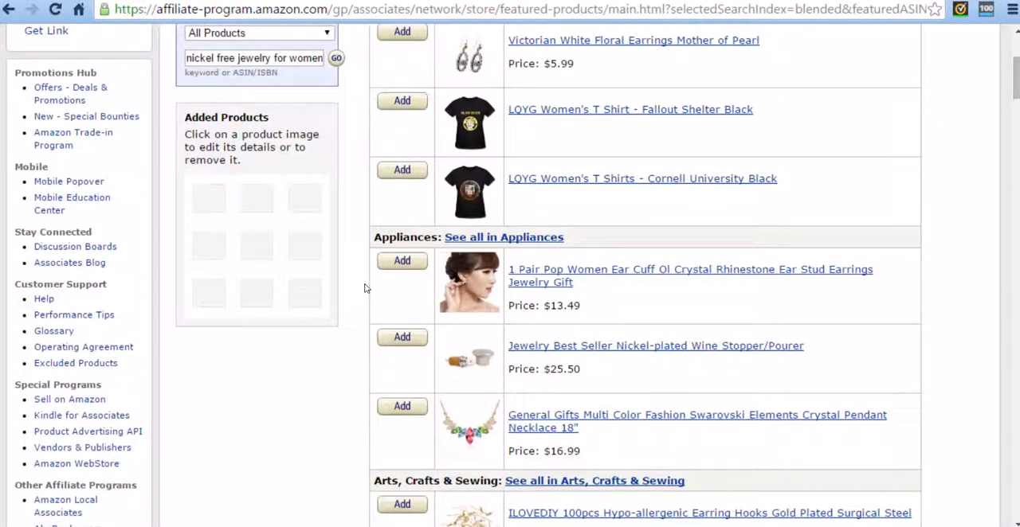
scroll(365, 295, "down", 4)
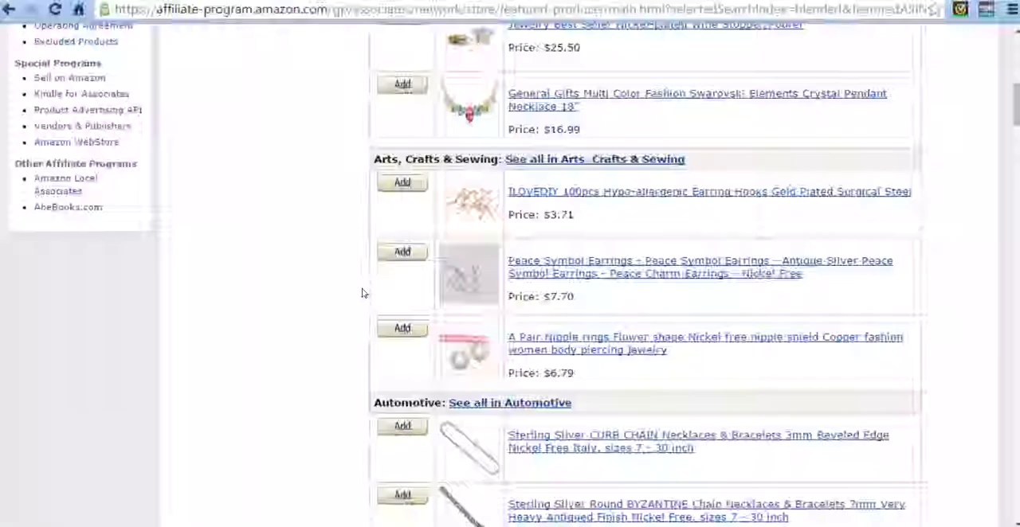
scroll(630, 366, "down", 1)
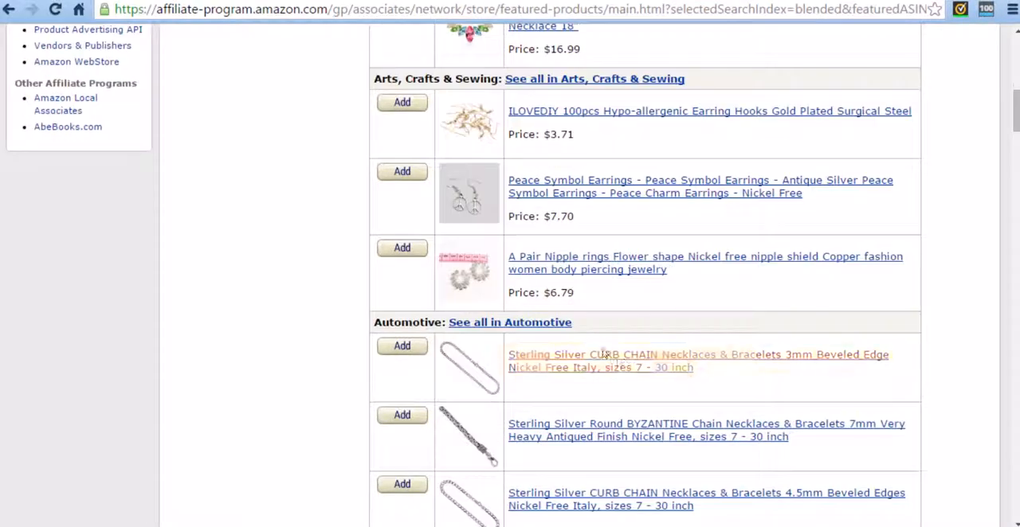
scroll(582, 348, "down", 2)
scroll(605, 321, "down", 2)
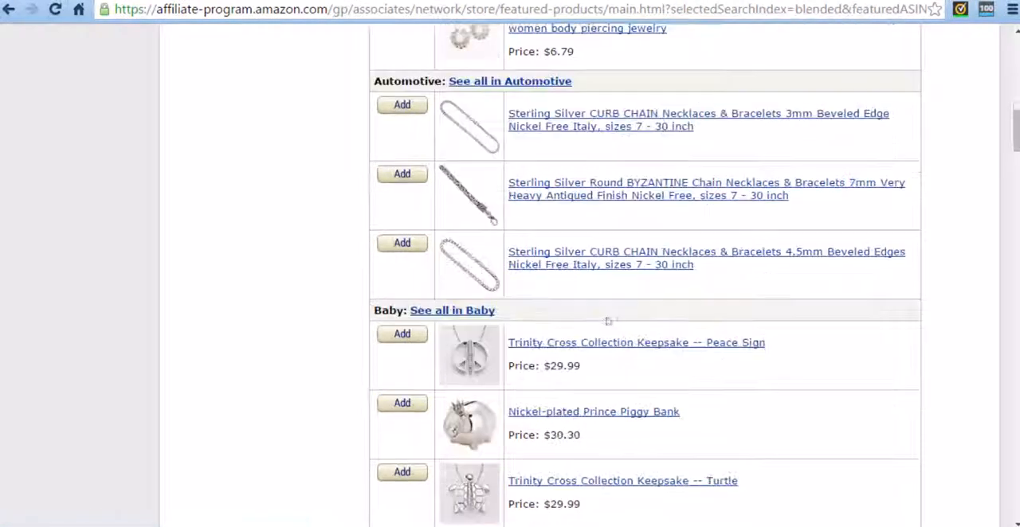
scroll(604, 384, "down", 1)
scroll(471, 348, "down", 4)
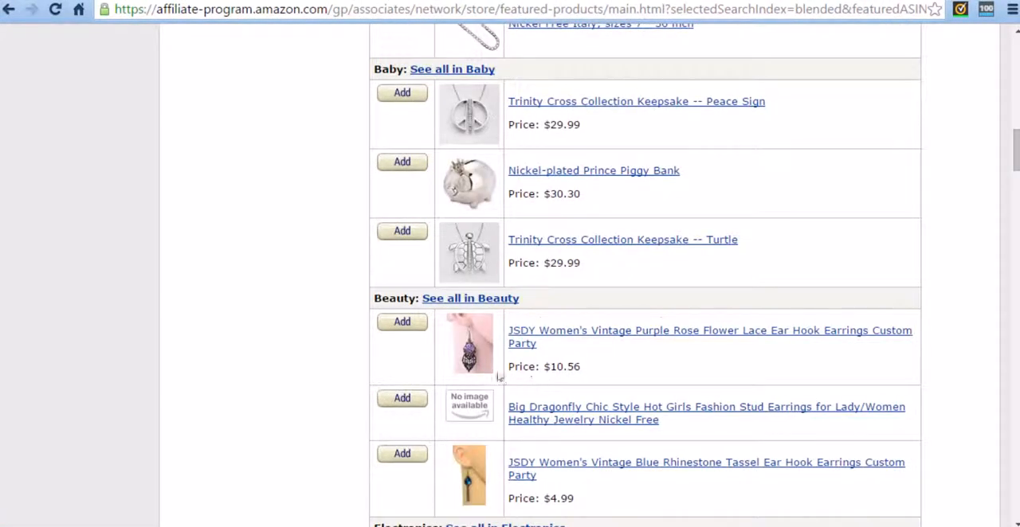
scroll(347, 347, "up", 15)
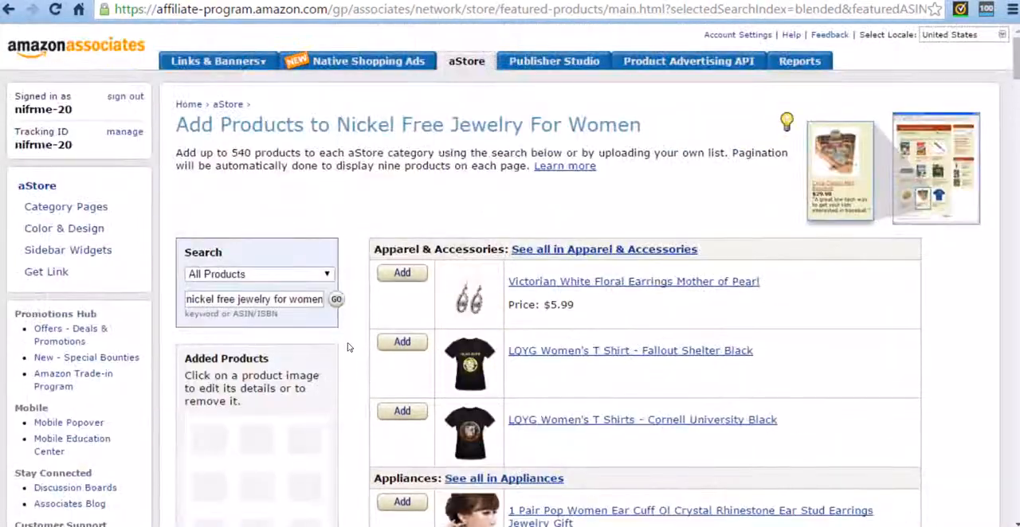
Search all products for "nickel free women rings".
triple_click(270, 300)
type("nic")
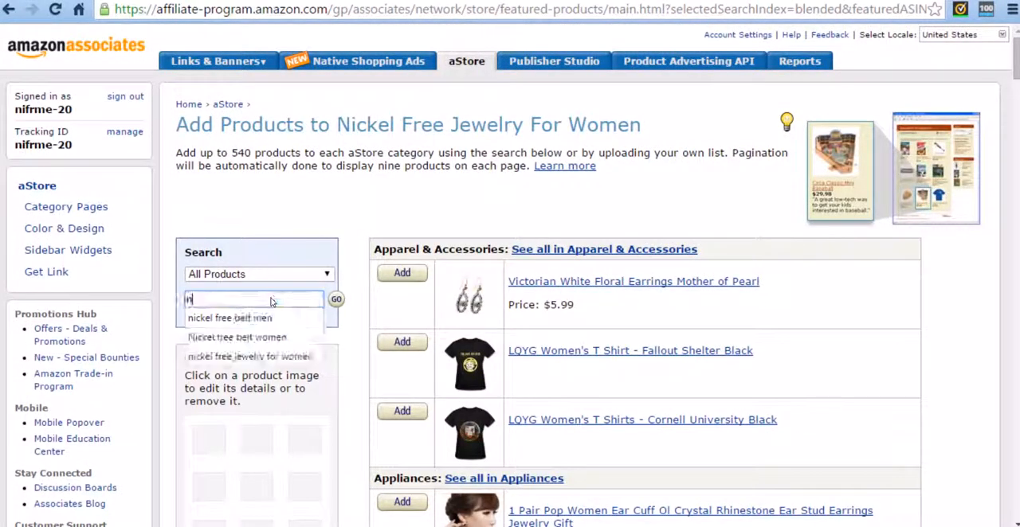
type("kel free women")
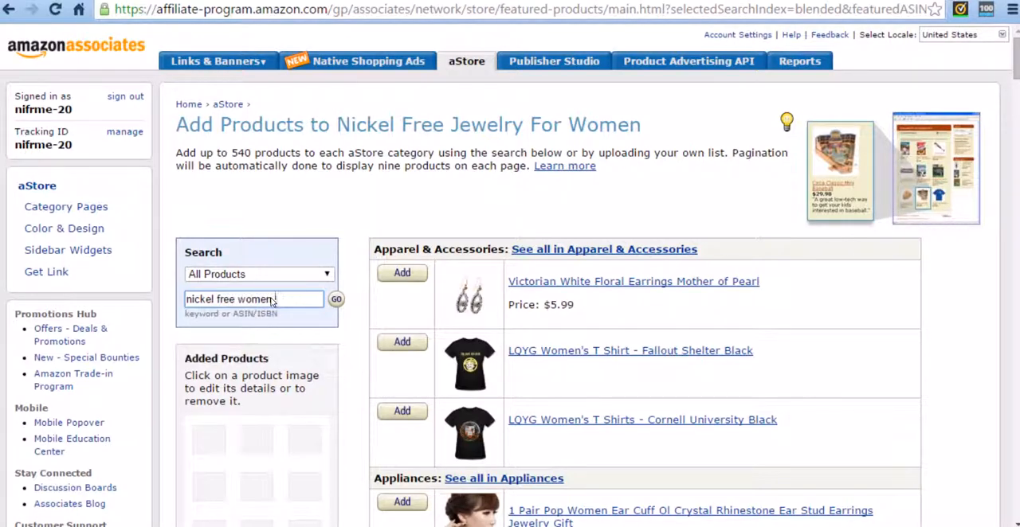
type(" rings")
key("Return")
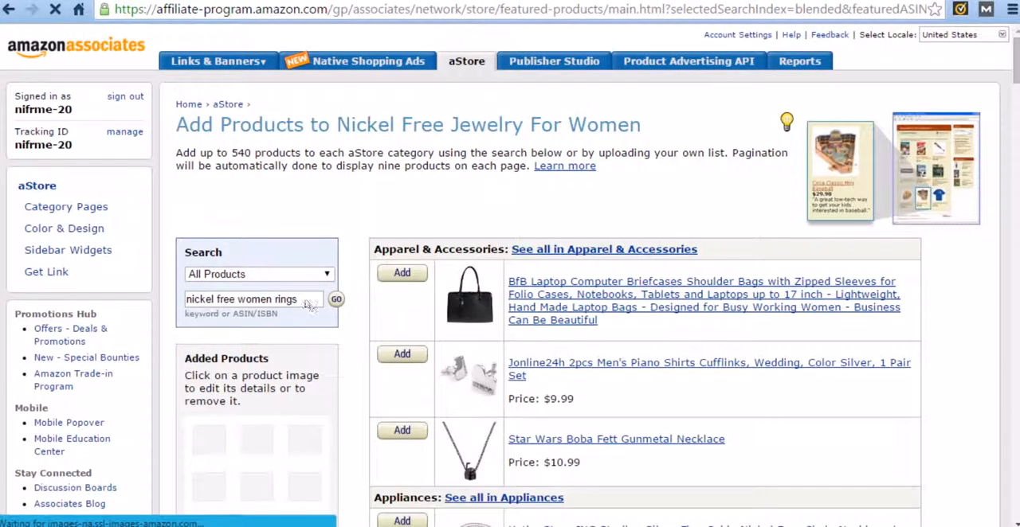
Change the product search to the singular "nickel free women ring" and run it again.
left_click(305, 303)
key("BackSpace")
left_click(336, 300)
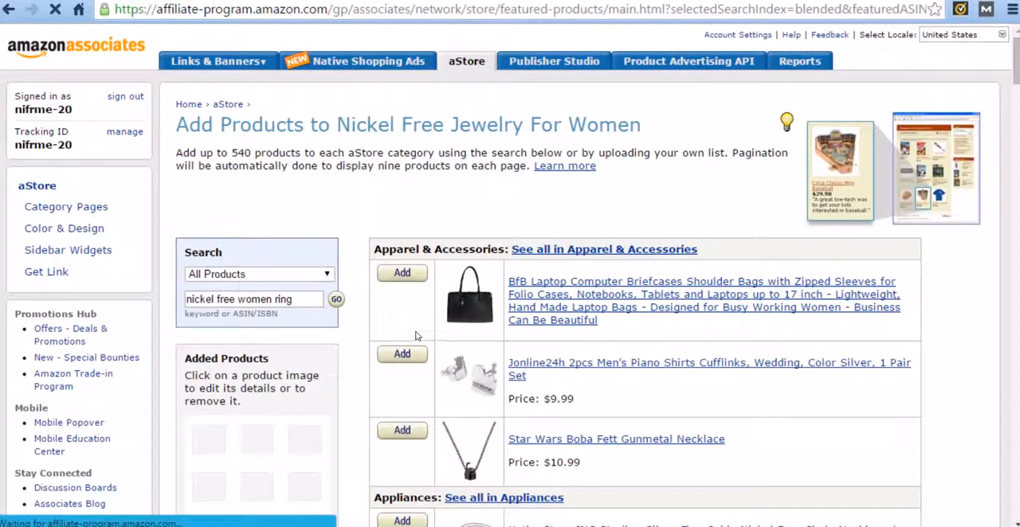
Examine the ring search results by department, from Apparel & Accessories down to Home & Garden, for nickel-free jewelry.
scroll(684, 333, "down", 3)
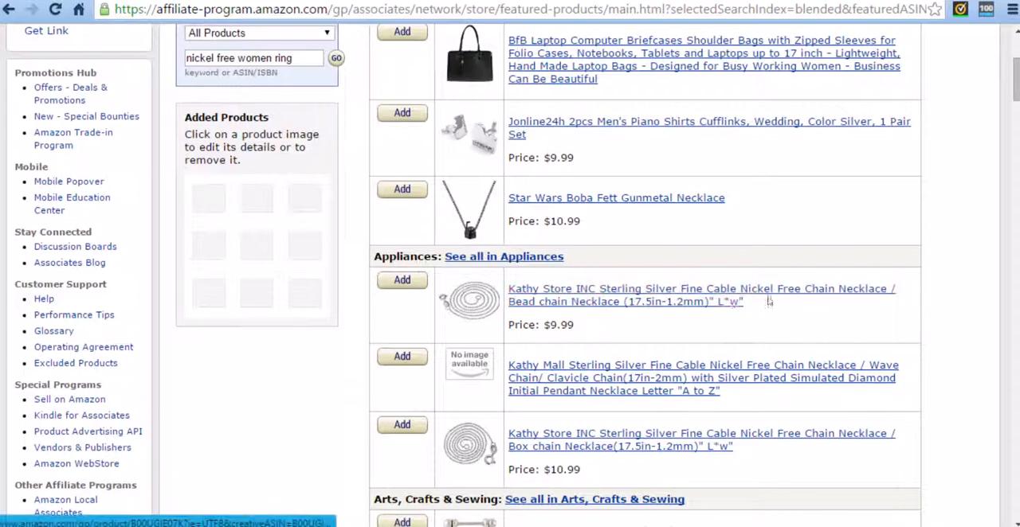
scroll(569, 296, "down", 2)
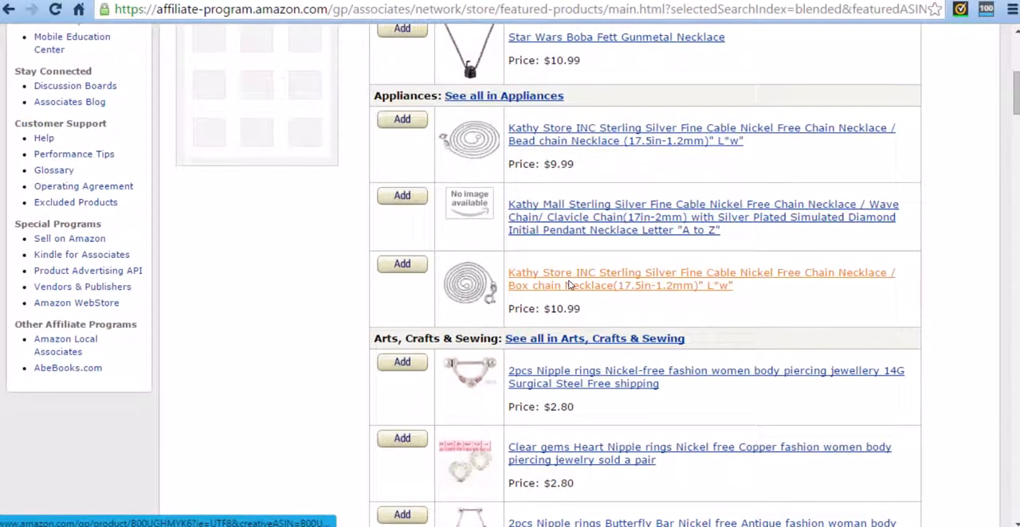
scroll(431, 288, "down", 1)
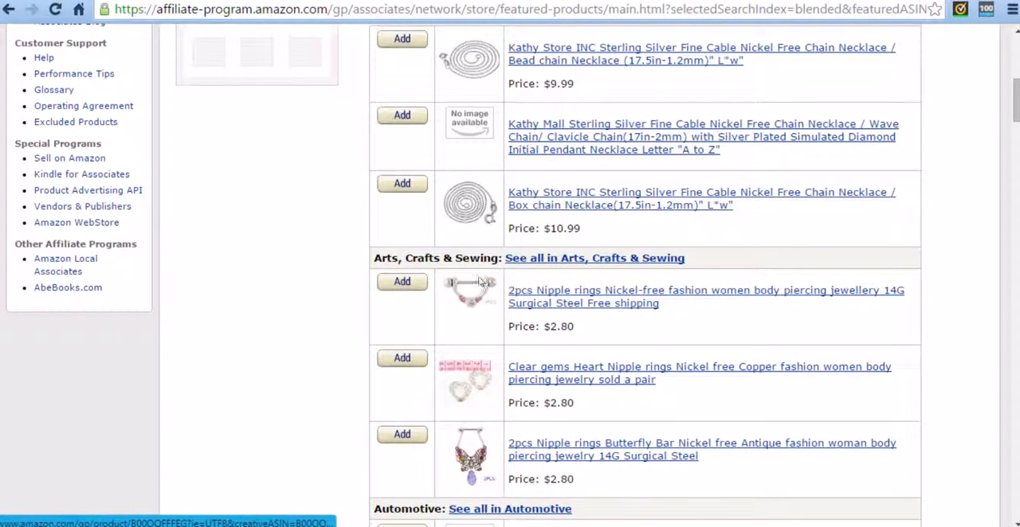
scroll(474, 281, "down", 3)
scroll(474, 277, "down", 2)
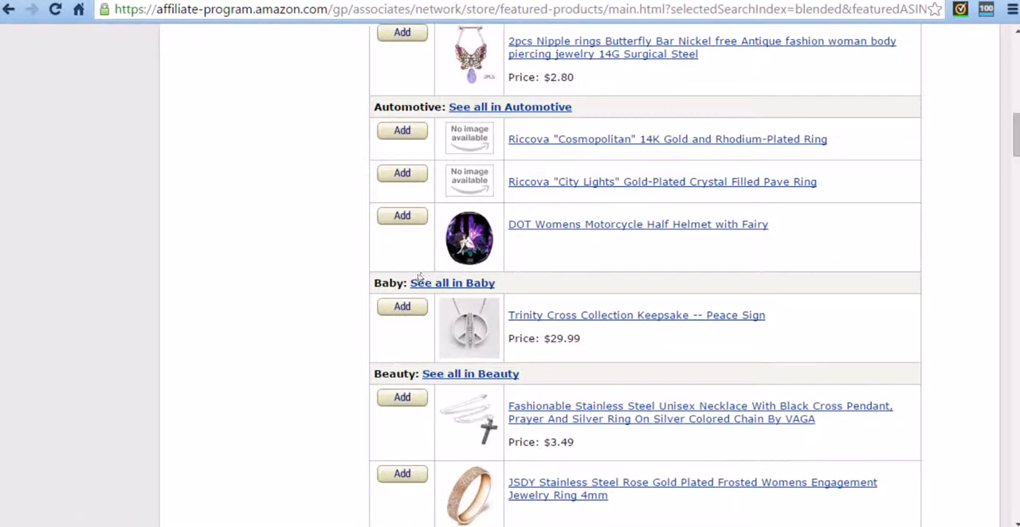
scroll(416, 282, "down", 1)
scroll(341, 264, "down", 2)
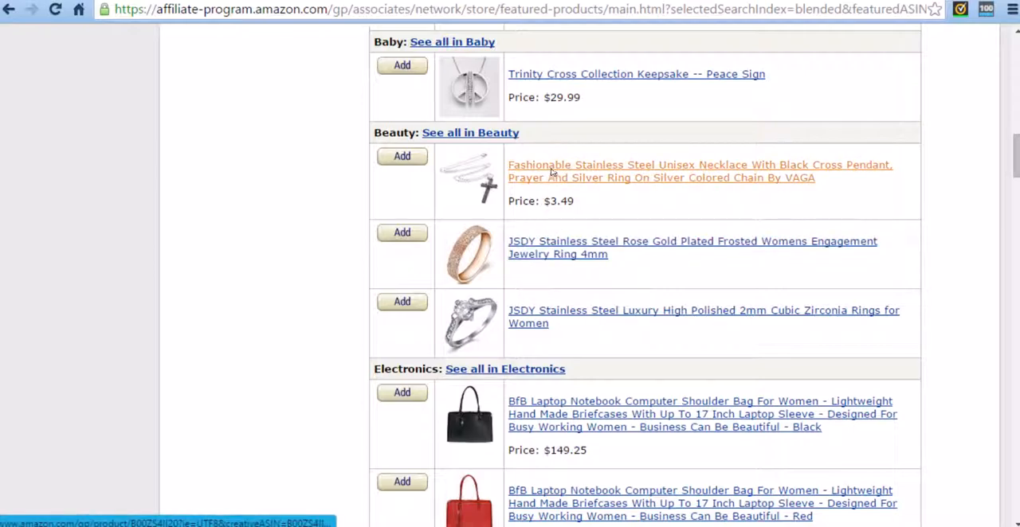
scroll(538, 318, "down", 1)
scroll(539, 319, "down", 5)
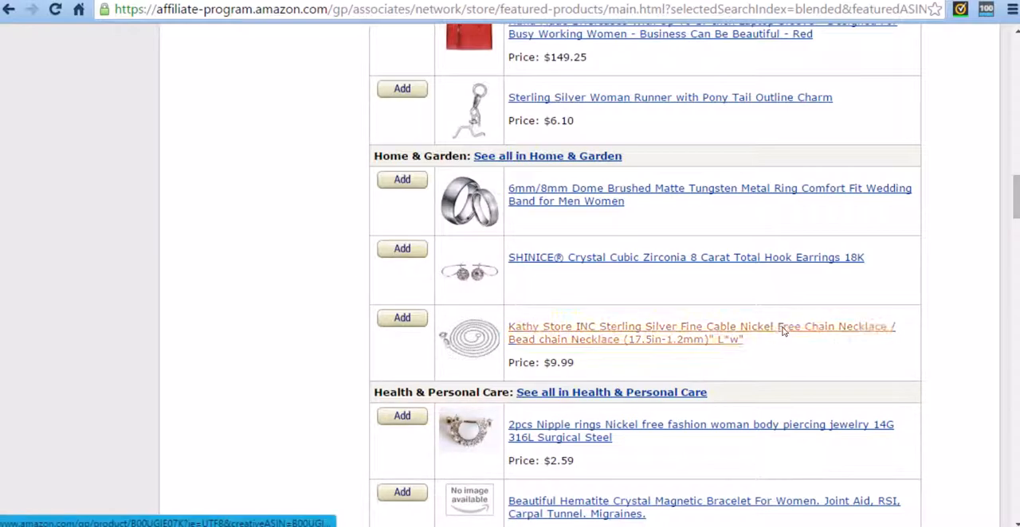
Open the Kathy Store INC nickel free bead chain necklace and check its description and features for the hypoallergenic claim.
left_click(536, 332)
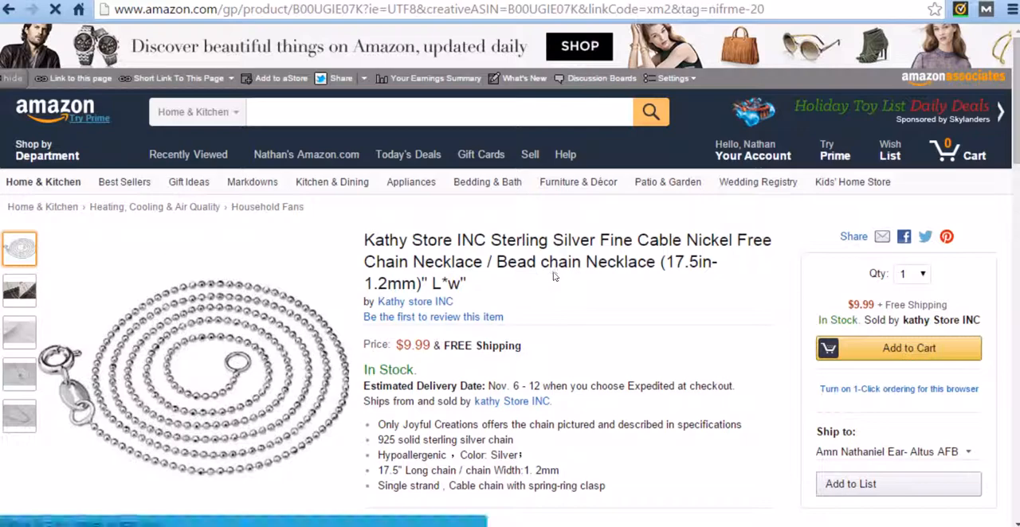
scroll(488, 316, "down", 1)
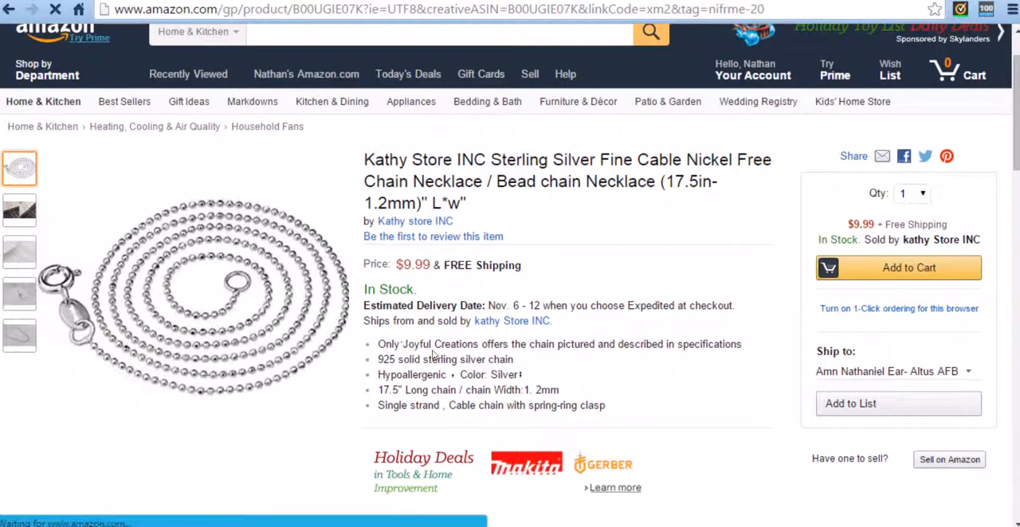
scroll(431, 350, "down", 3)
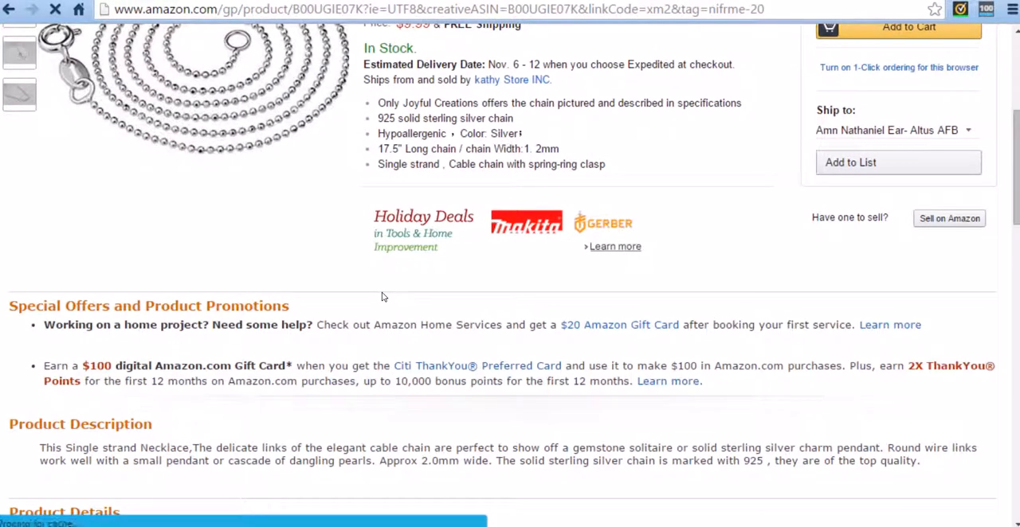
scroll(386, 314, "down", 1)
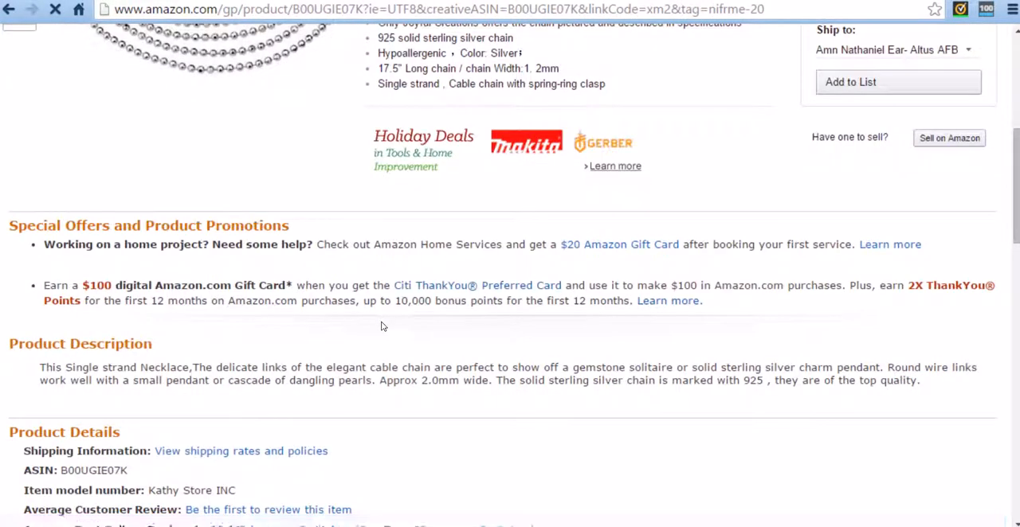
scroll(351, 313, "down", 4)
scroll(475, 333, "up", 4)
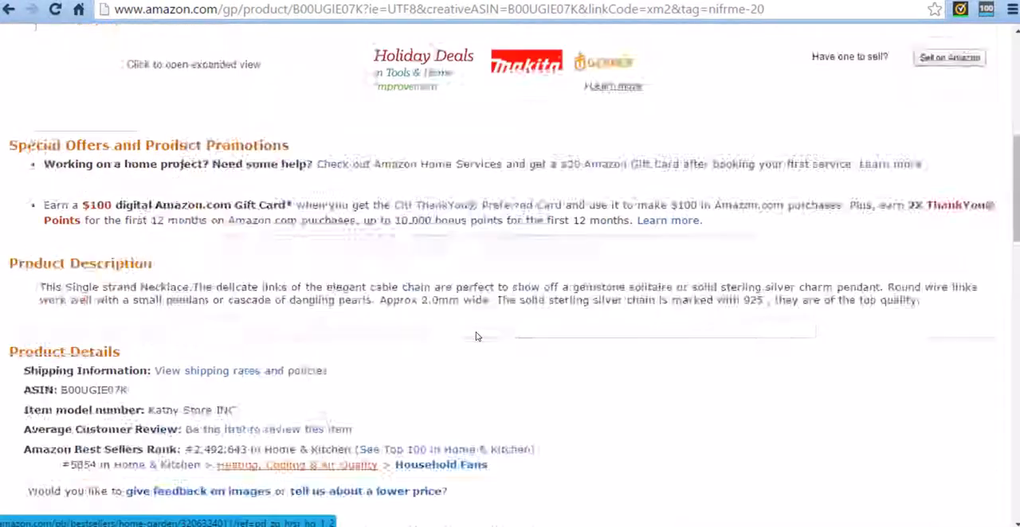
scroll(476, 337, "up", 4)
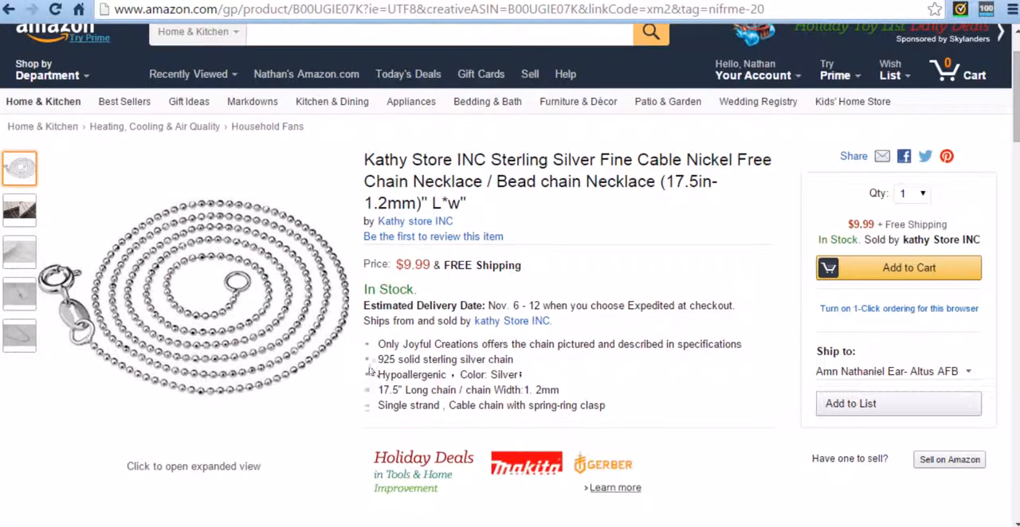
left_click_drag(378, 379, 456, 376)
left_click(465, 376)
Return to the aStore search results and add the Kathy Store INC sterling silver bead chain necklace under Home & Garden to the category.
scroll(488, 381, "up", 2)
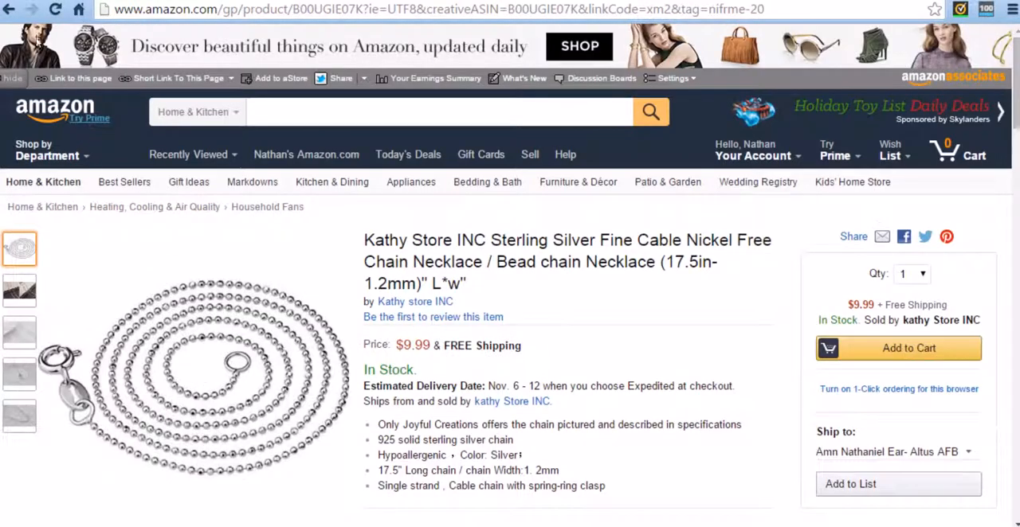
left_click(9, 9)
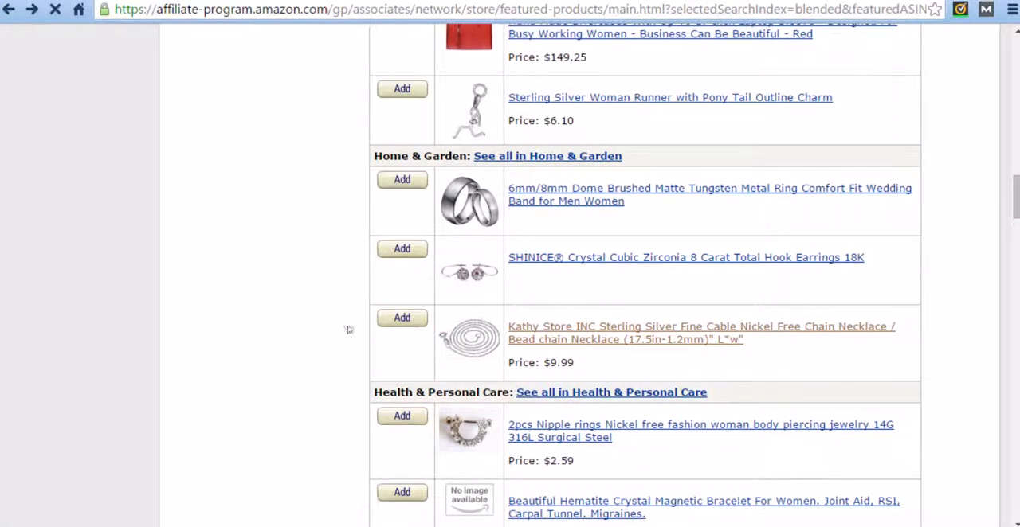
left_click(404, 319)
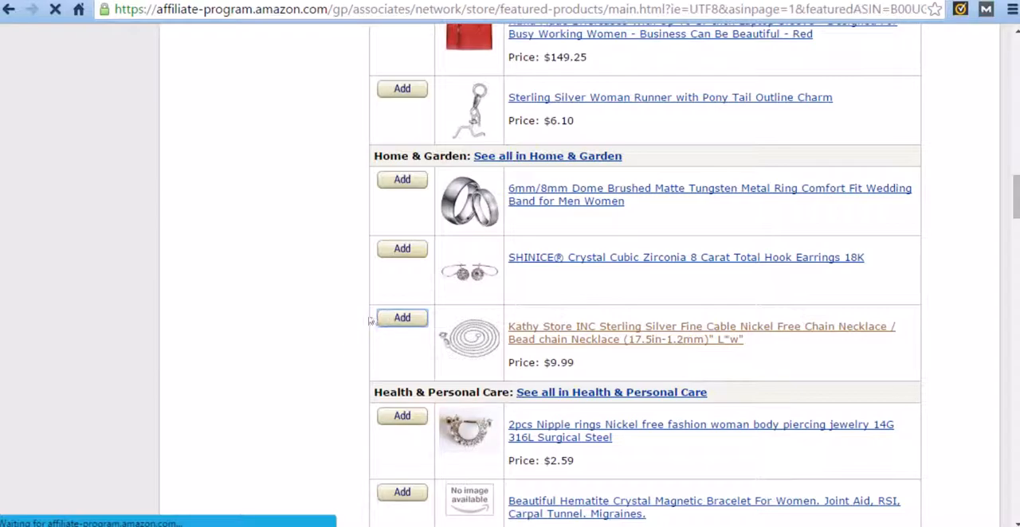
Open the VAGA stainless steel cross necklace under Beauty and check its product description for the hypoallergenic claim.
scroll(364, 325, "down", 3)
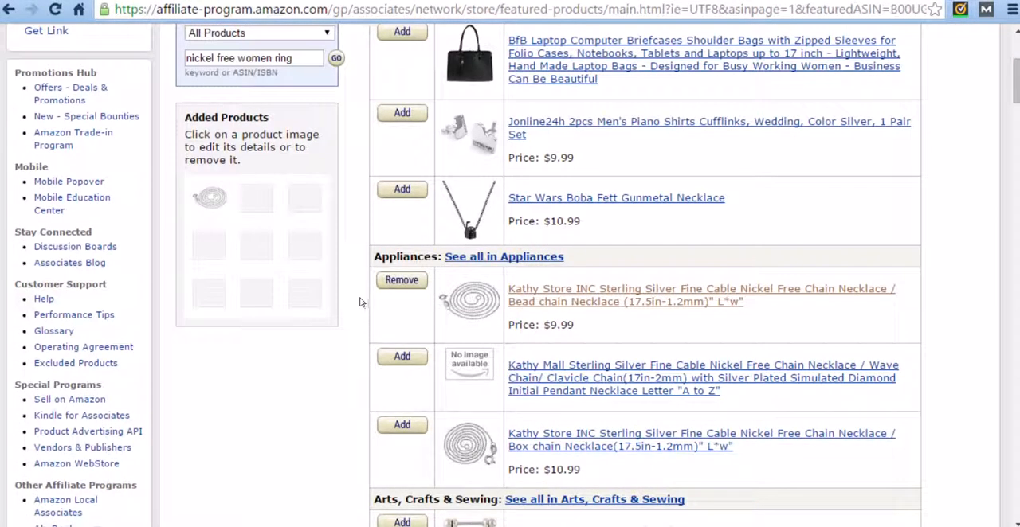
scroll(362, 296, "down", 1)
scroll(360, 288, "up", 1)
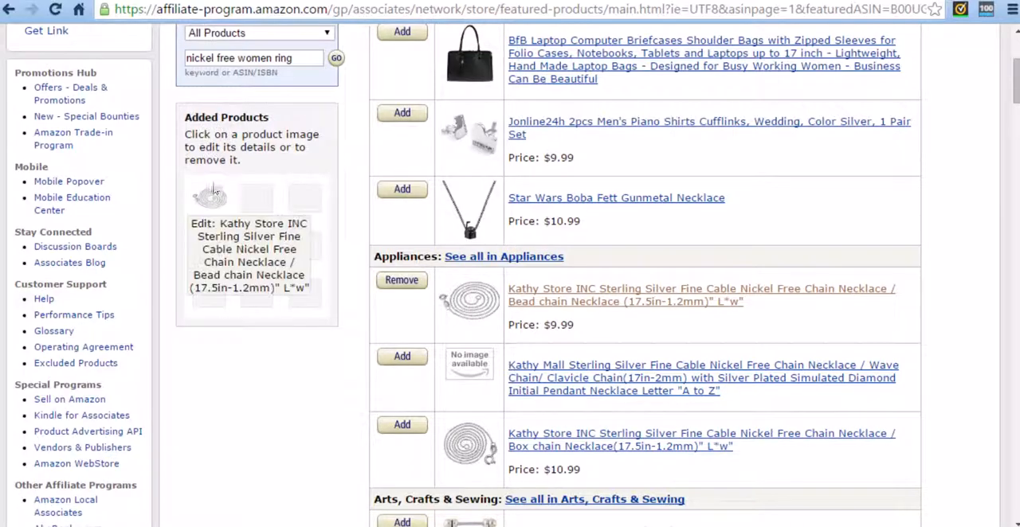
scroll(322, 188, "down", 10)
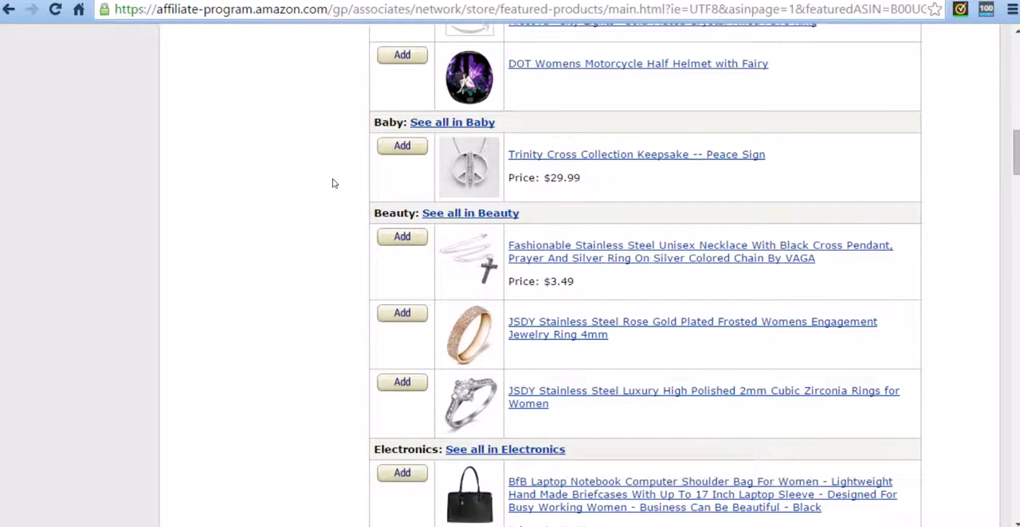
scroll(368, 178, "down", 1)
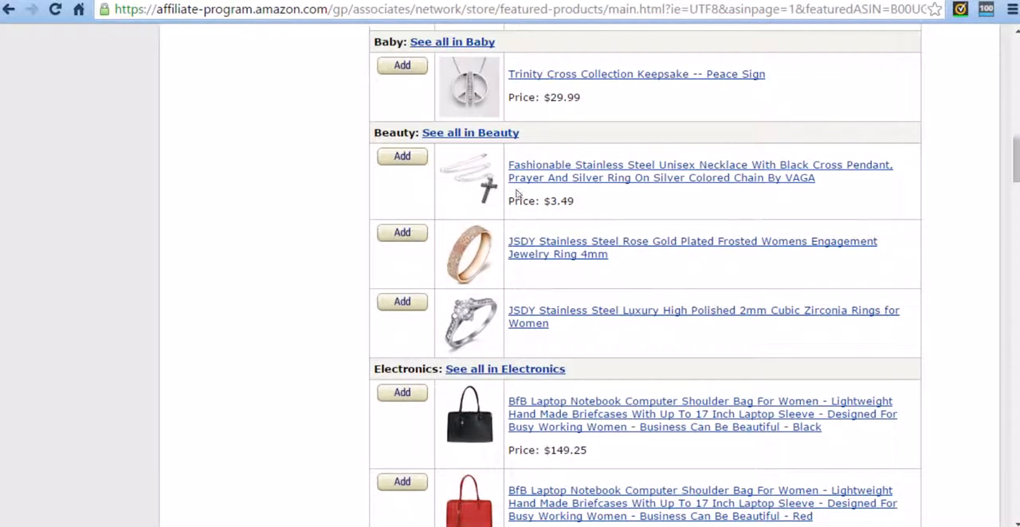
left_click(664, 178)
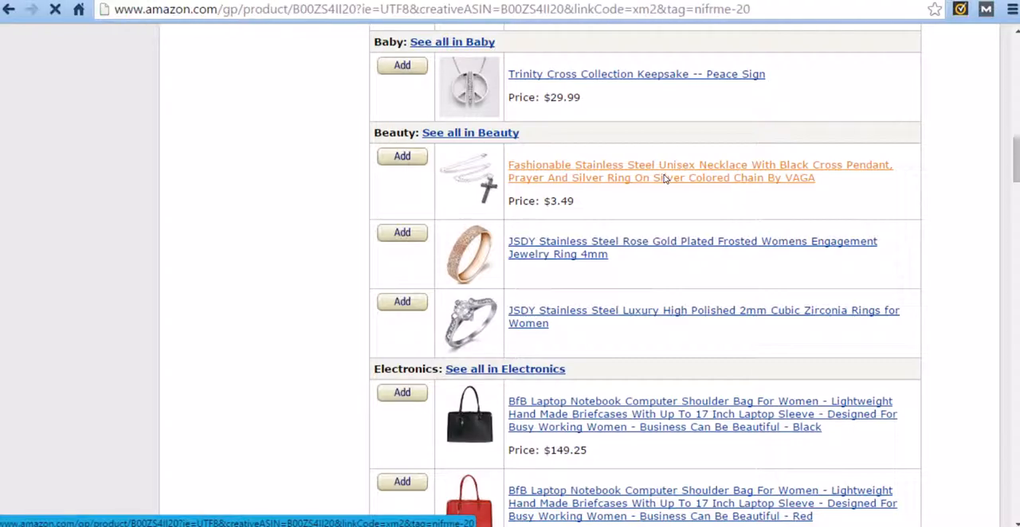
scroll(459, 289, "down", 3)
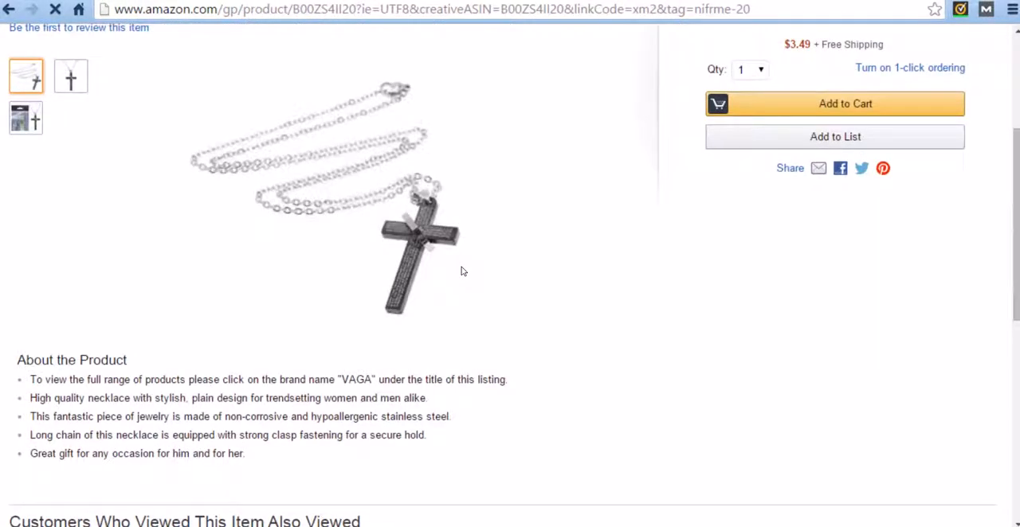
scroll(448, 358, "down", 5)
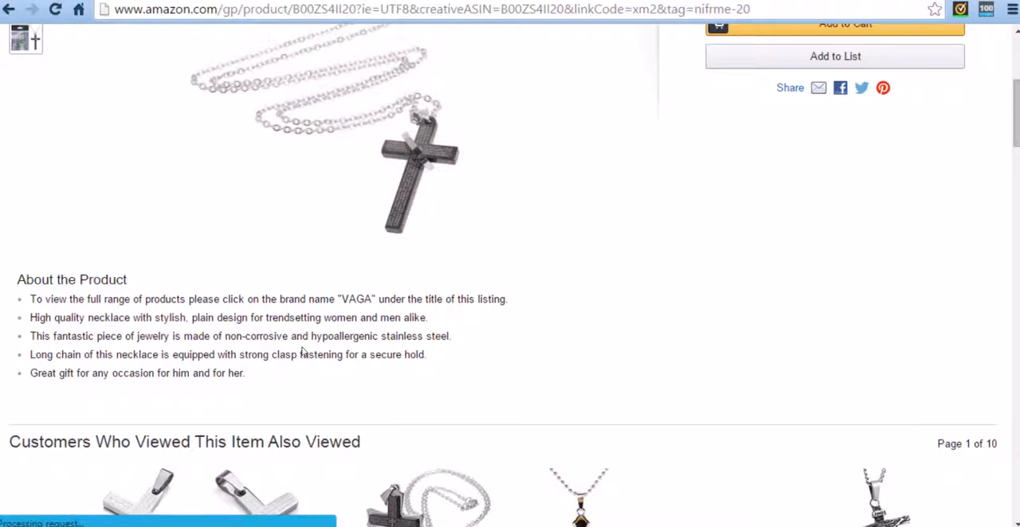
scroll(390, 322, "down", 3)
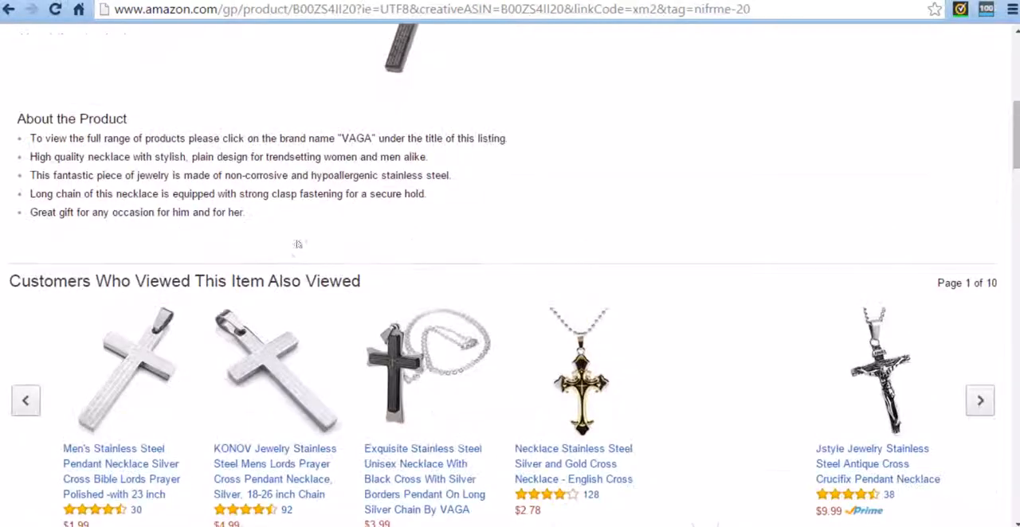
scroll(215, 215, "up", 6)
Return to the aStore search results and add the VAGA black cross pendant necklace under Beauty to the category.
left_click(10, 8)
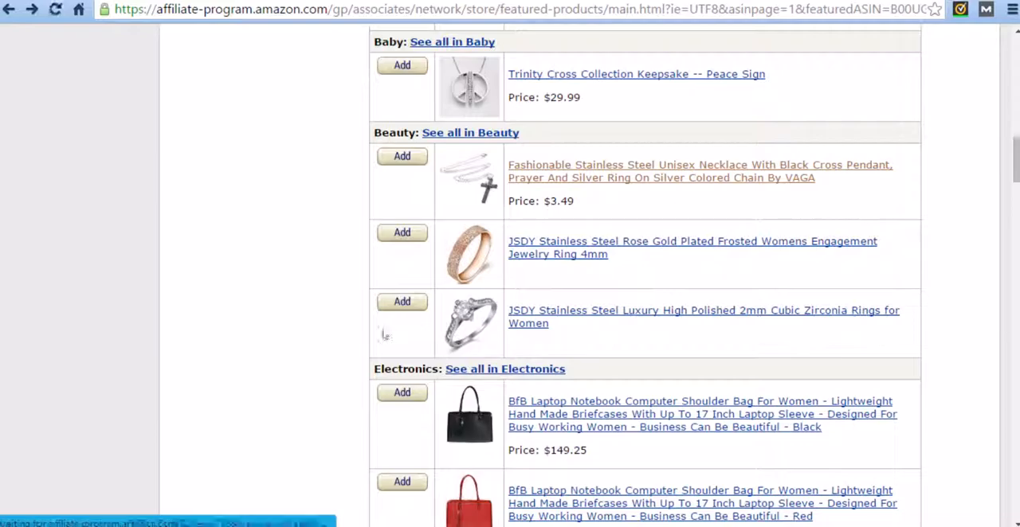
left_click(402, 156)
scroll(329, 278, "down", 5)
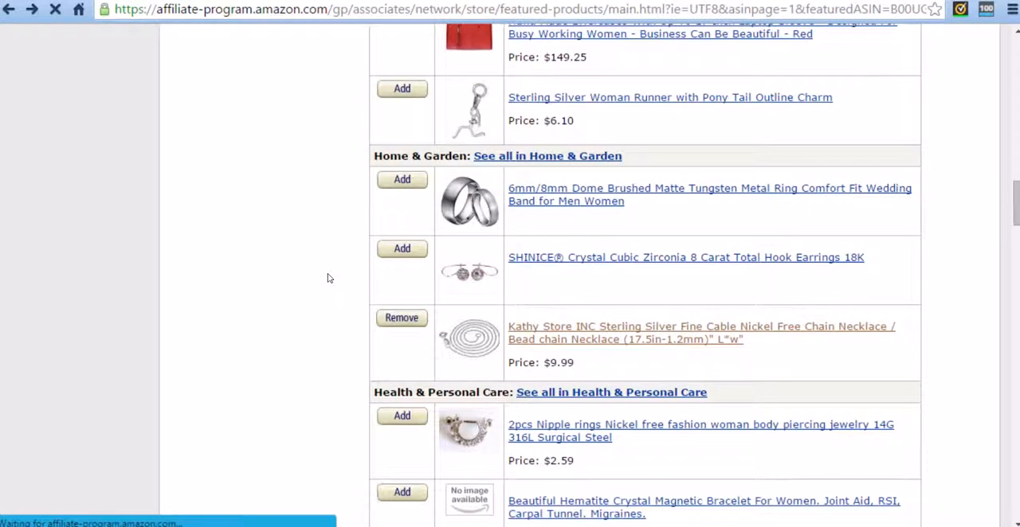
scroll(356, 286, "down", 9)
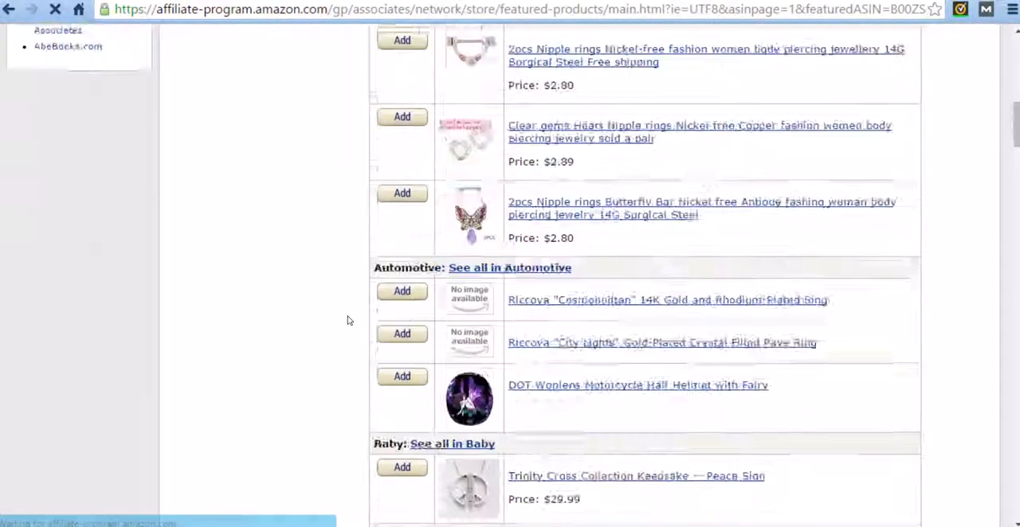
scroll(346, 322, "up", 4)
scroll(347, 322, "up", 8)
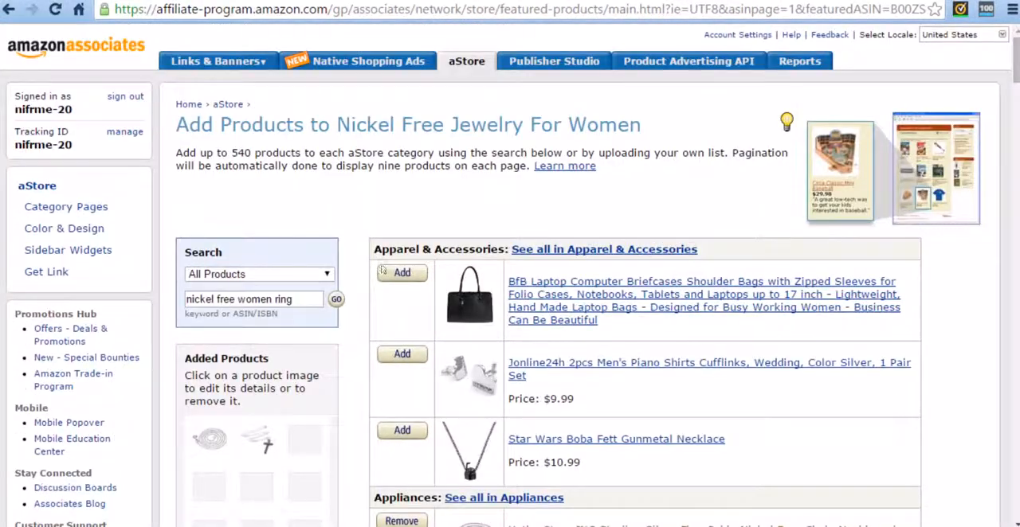
Open the form for uploading a list of ASINs below the product results and close it without submitting anything.
scroll(361, 340, "down", 20)
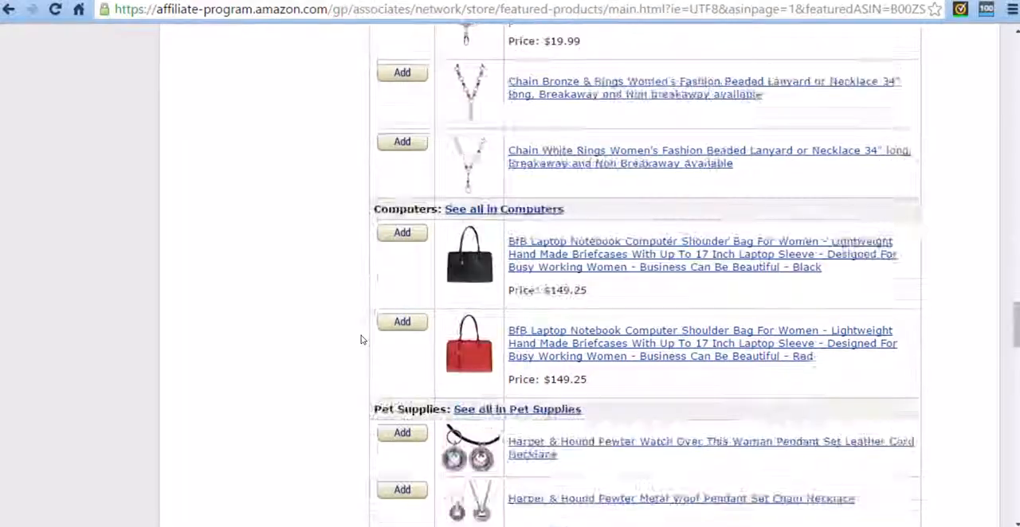
scroll(361, 340, "down", 15)
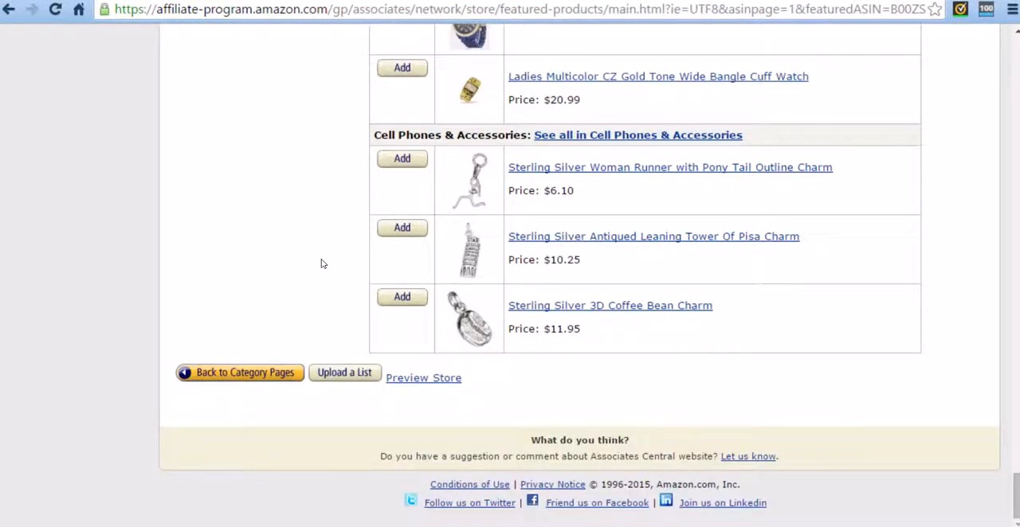
left_click(357, 372)
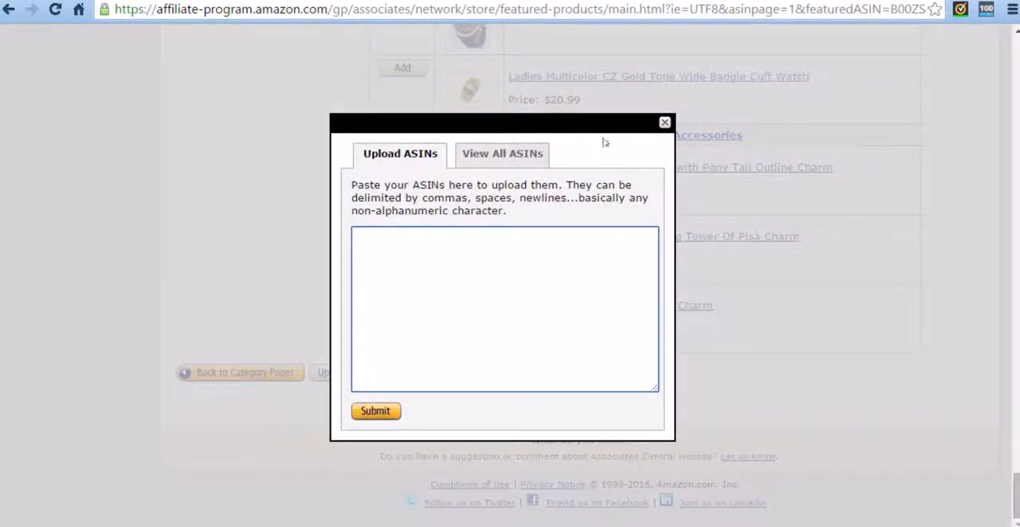
left_click(664, 122)
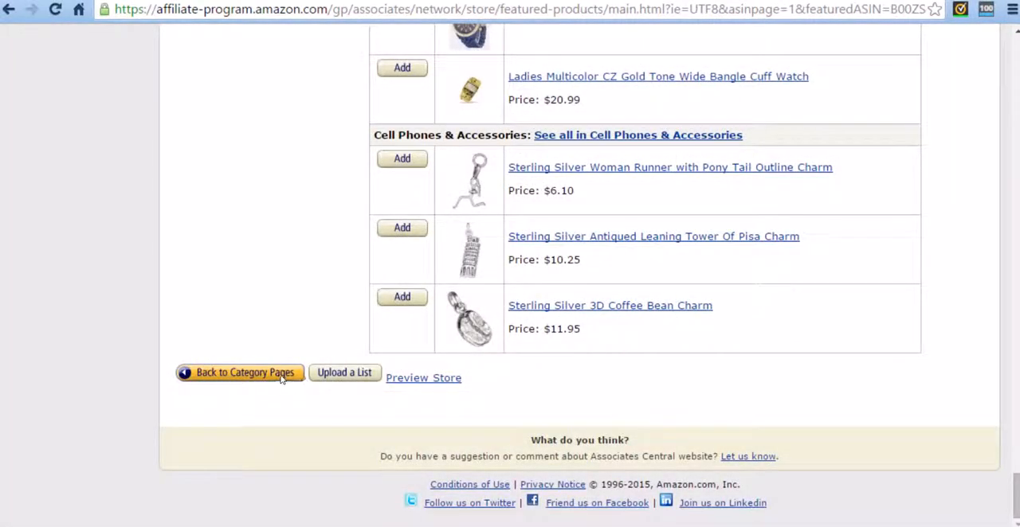
Go back to the aStore category pages and review the settings of the Nickel Free Jewelry For Women page.
left_click(280, 380)
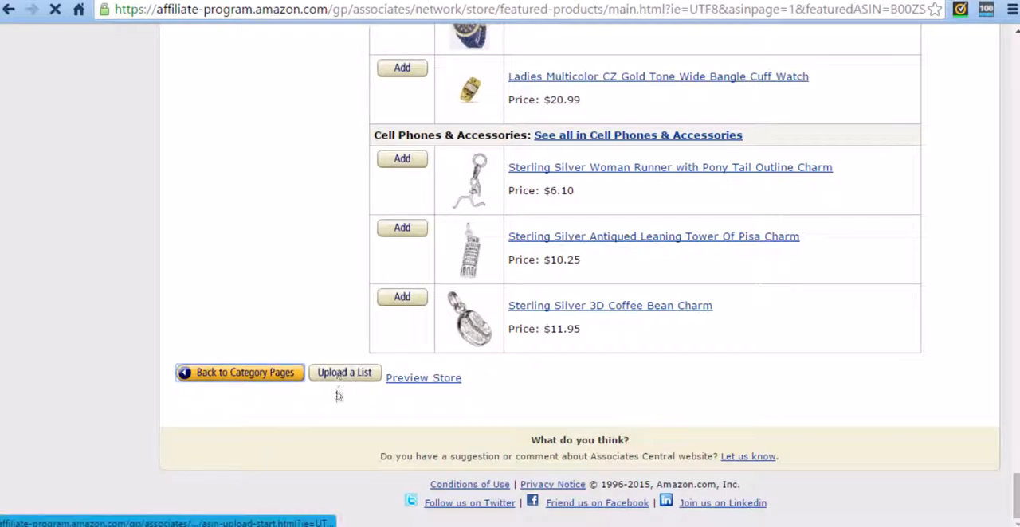
scroll(335, 318, "down", 2)
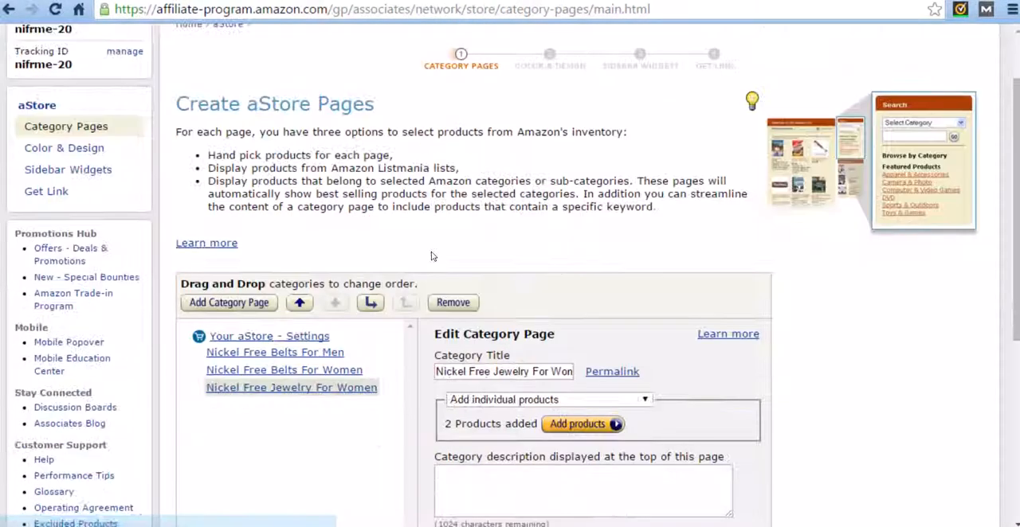
scroll(383, 335, "down", 2)
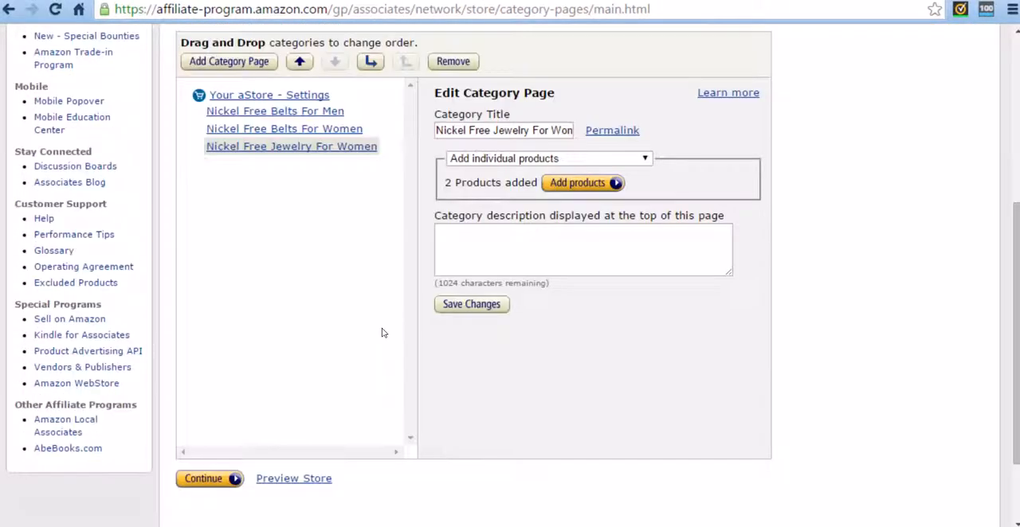
scroll(408, 342, "up", 2)
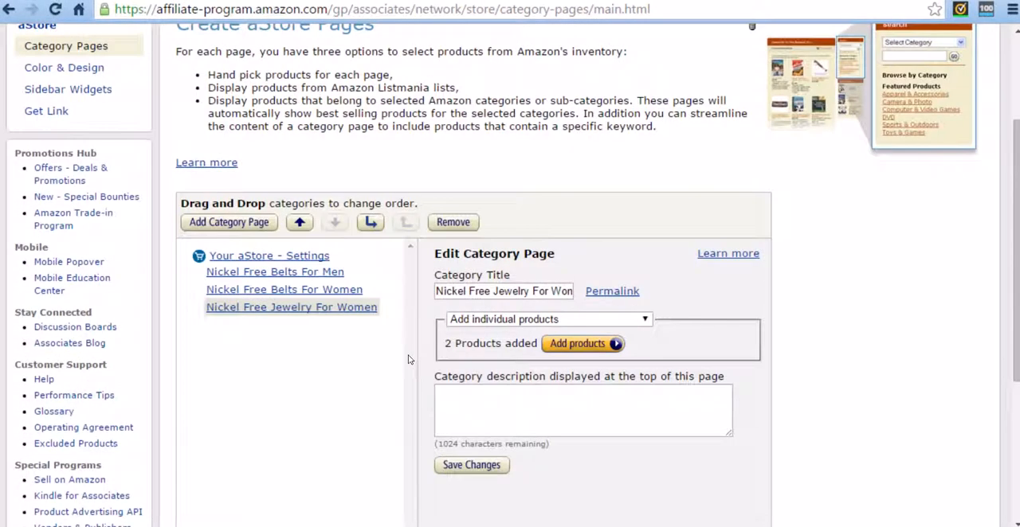
scroll(407, 360, "down", 3)
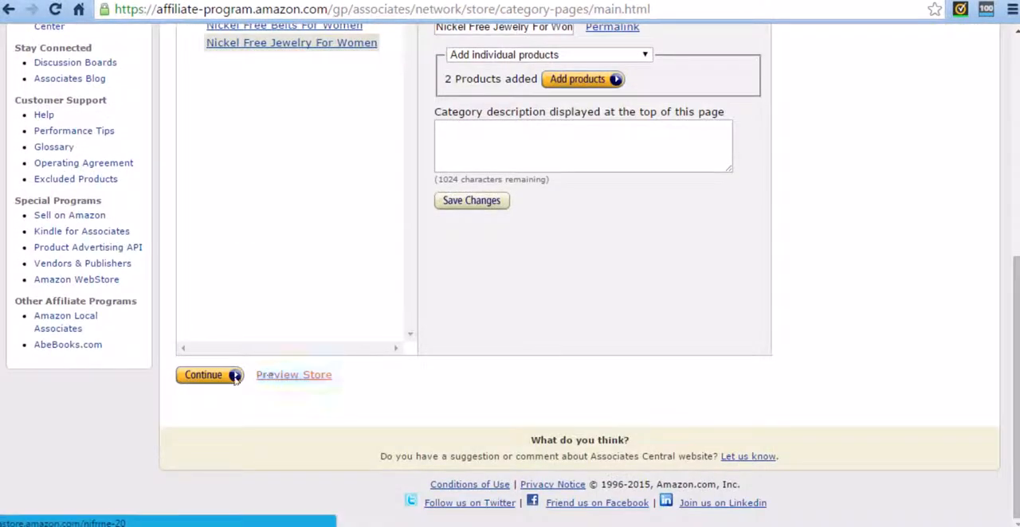
Continue to the Color & Design stage and review the store's theme, colors and preview.
left_click(228, 378)
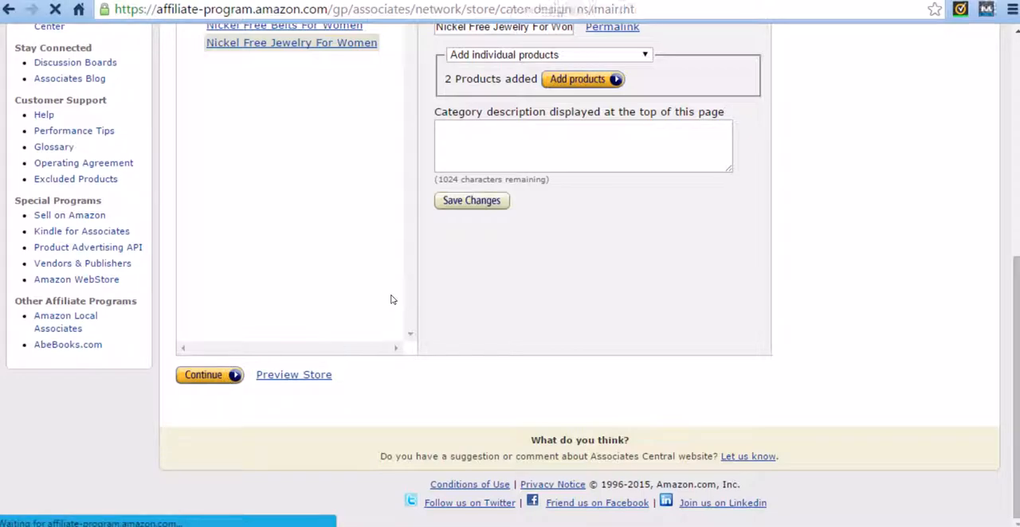
scroll(379, 317, "down", 2)
scroll(384, 318, "up", 2)
scroll(393, 325, "down", 3)
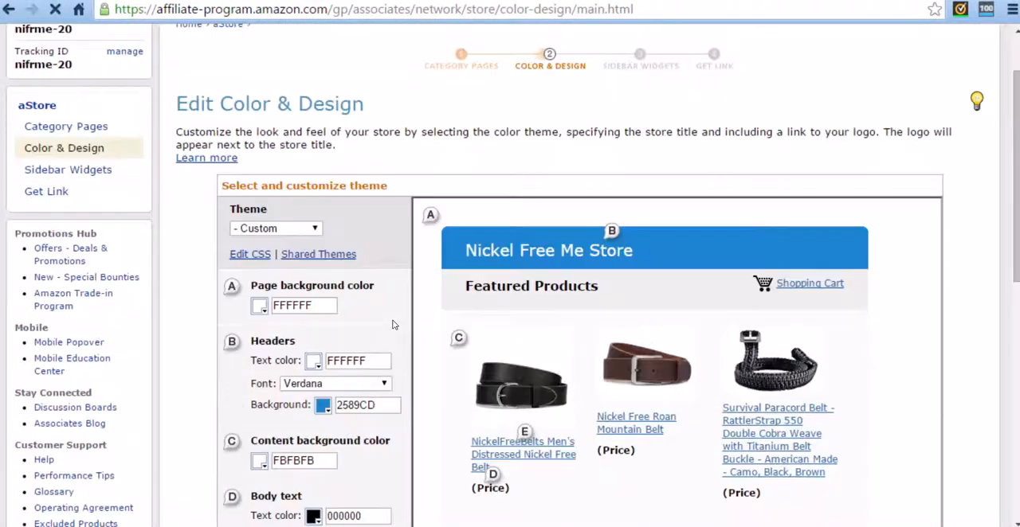
scroll(394, 325, "up", 3)
scroll(394, 325, "down", 8)
Continue to the Sidebar Widgets stage and review the sidebar placement and the widgets selected for each page type.
left_click(310, 378)
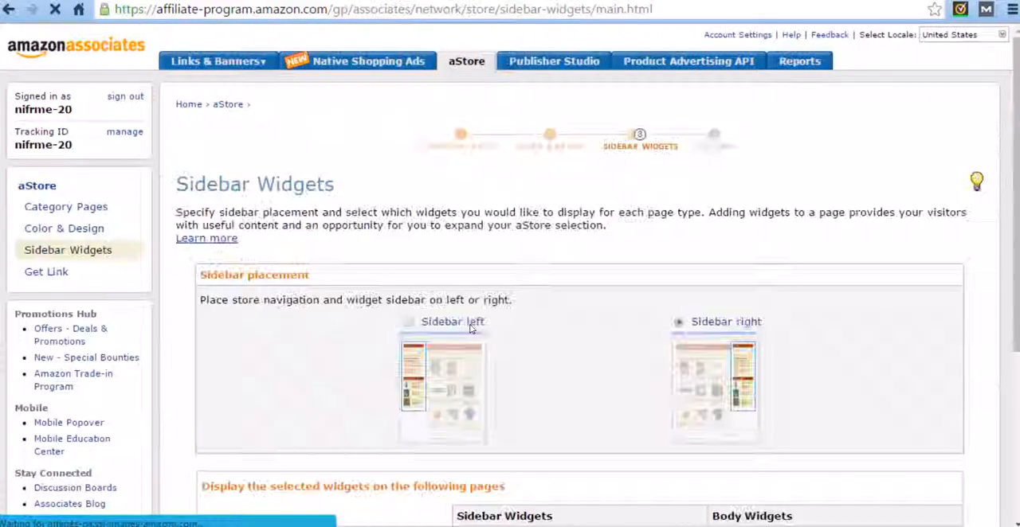
scroll(450, 309, "down", 5)
scroll(462, 295, "up", 2)
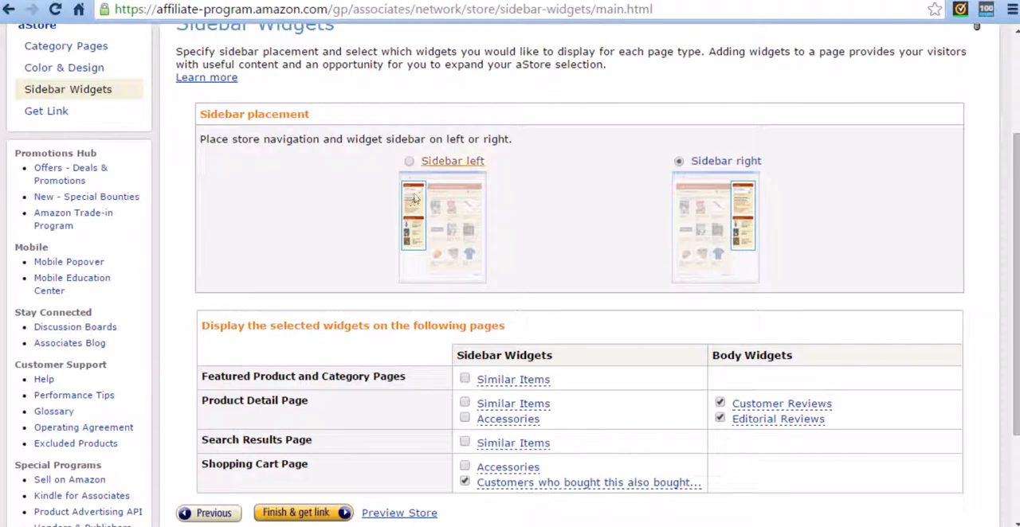
scroll(420, 185, "down", 1)
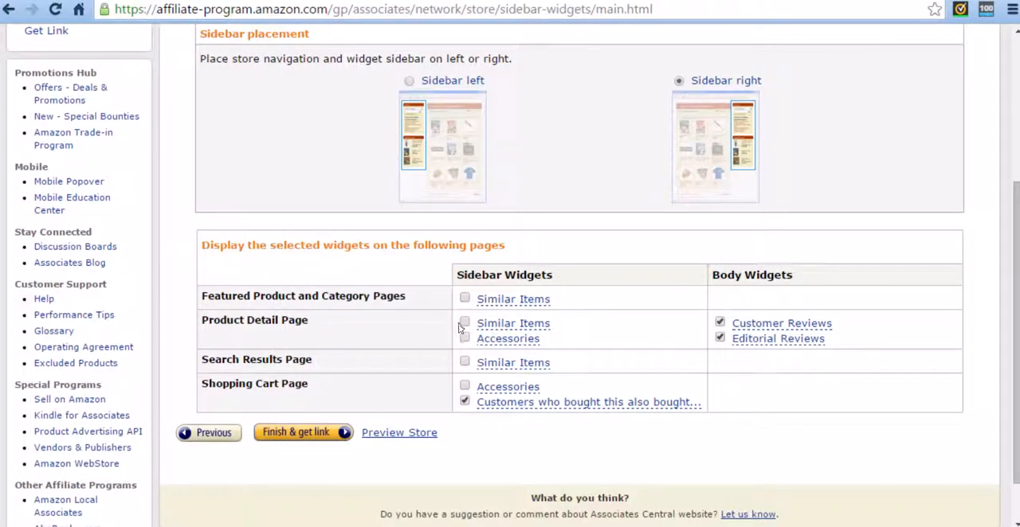
left_click(466, 401)
Finish the store and copy the HTML code for embedding it using an inline frame.
left_click(316, 433)
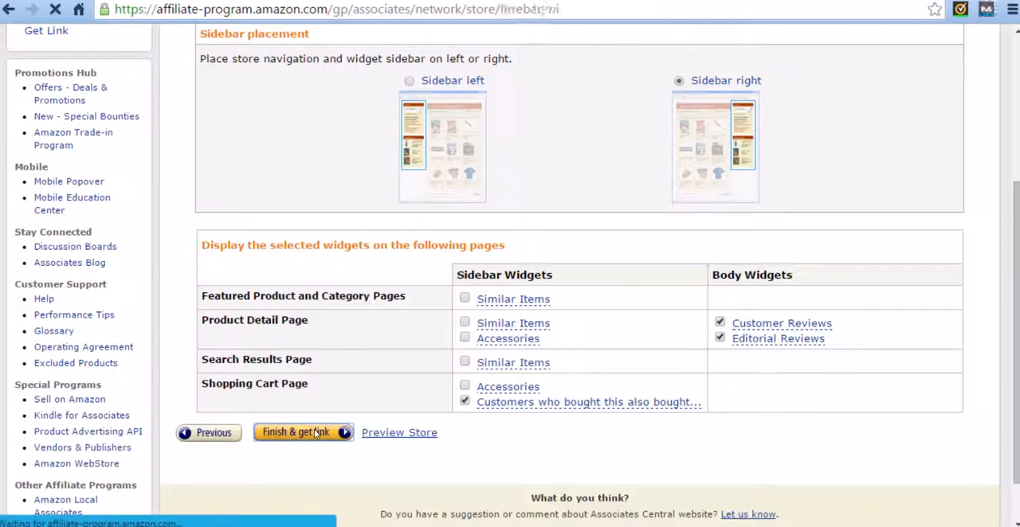
scroll(335, 414, "down", 1)
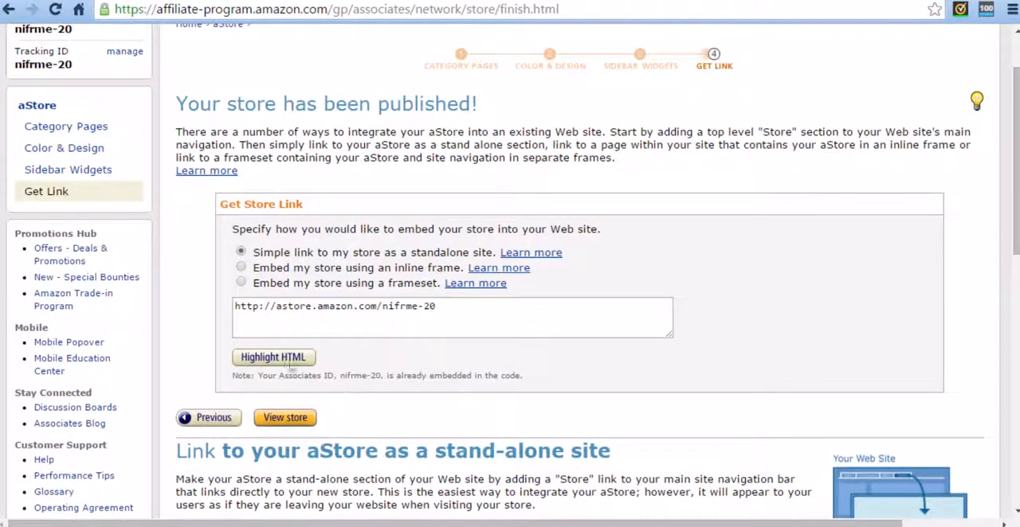
left_click(241, 269)
left_click(427, 320)
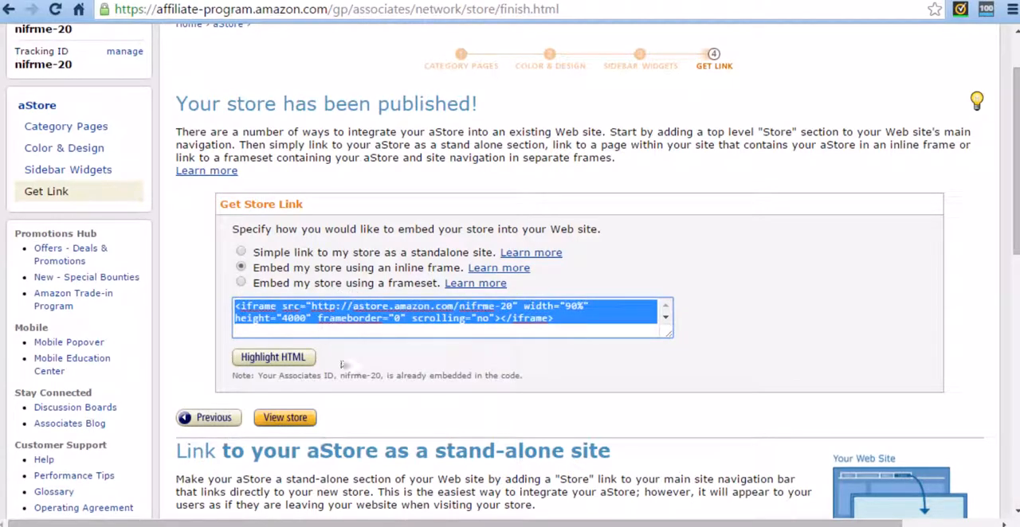
left_click(310, 360)
key("ctrl+c")
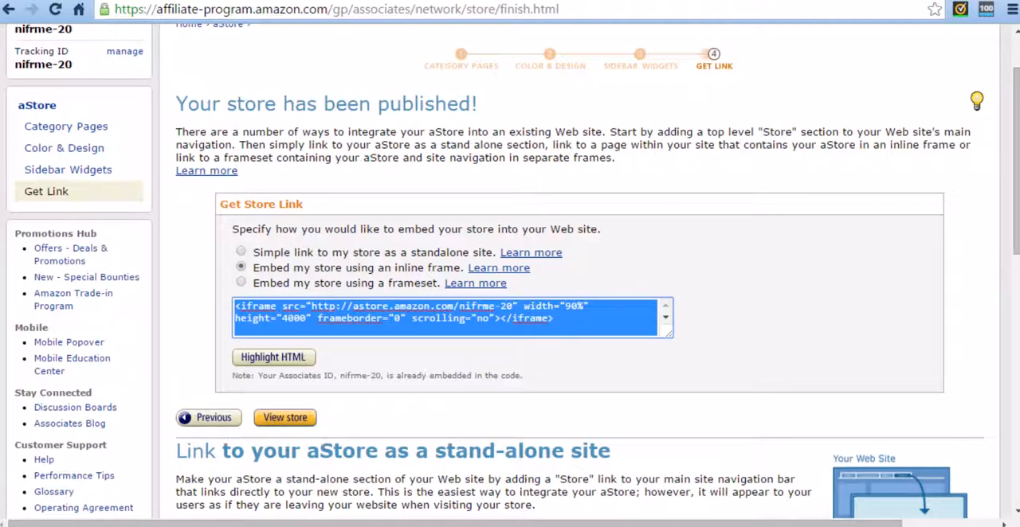
Switch to the Nickel Free Me! WordPress site and replace the Shop Nickel Free page's content with the aStore iframe code in Text mode.
left_click(163, 1)
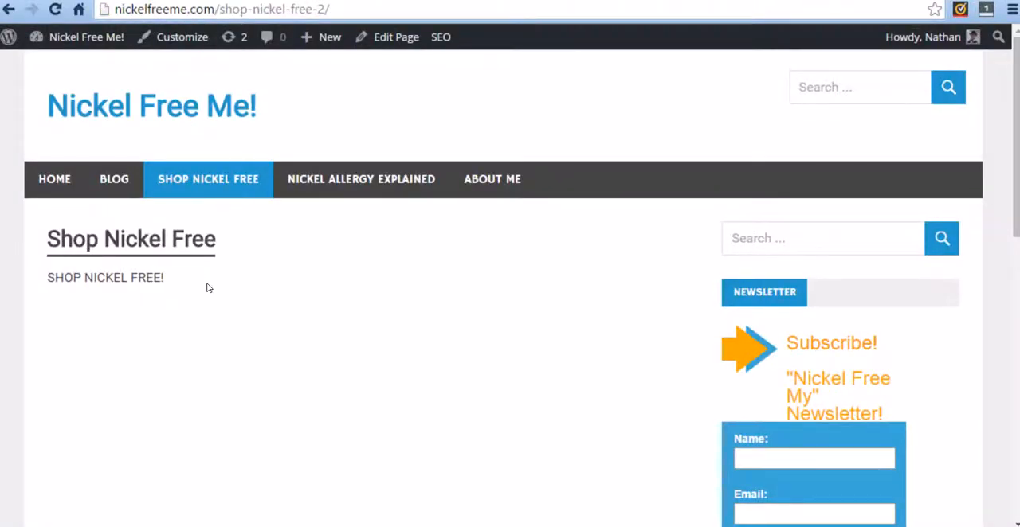
left_click(374, 38)
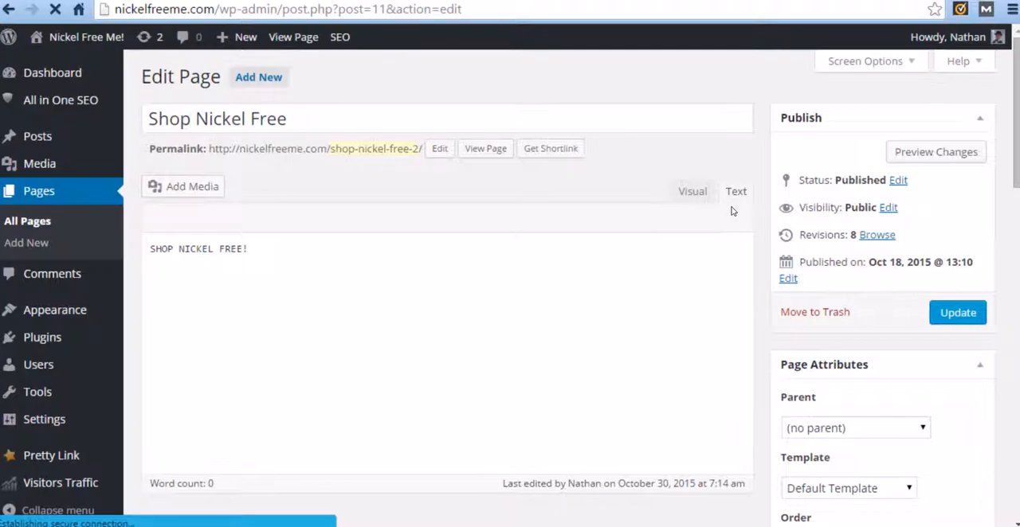
left_click(700, 194)
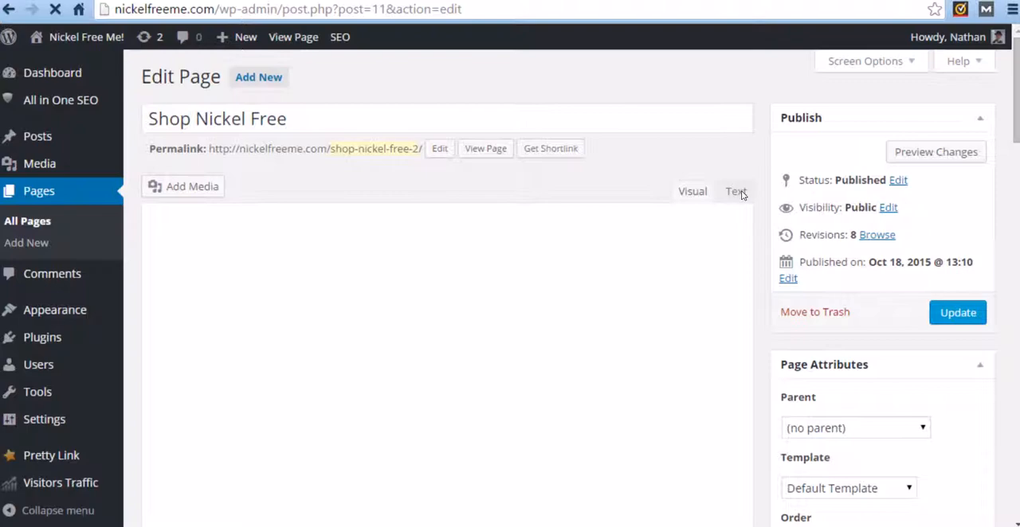
left_click(737, 192)
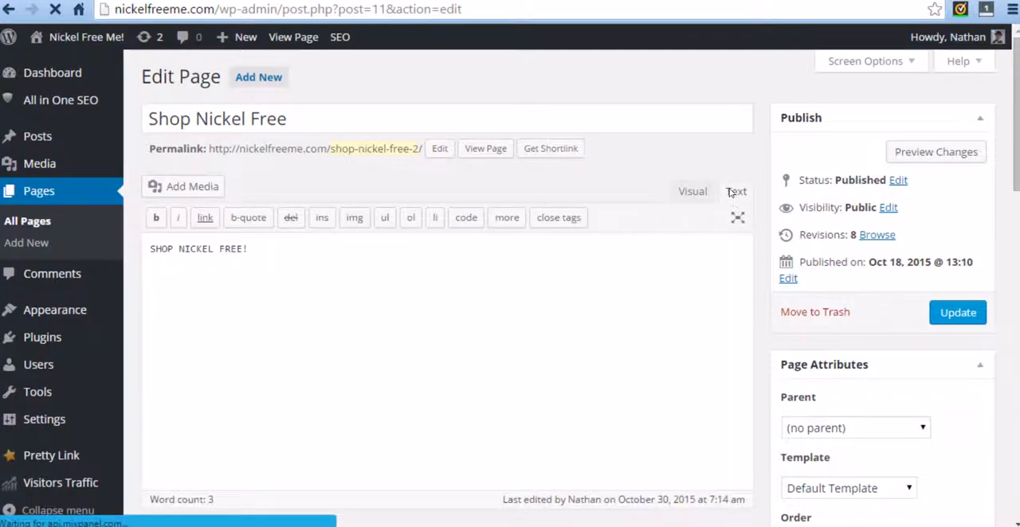
mouse_move(167, 253)
left_mouse_down()
mouse_move(248, 263)
mouse_move(278, 253)
mouse_move(154, 250)
left_mouse_up()
key("ctrl+v")
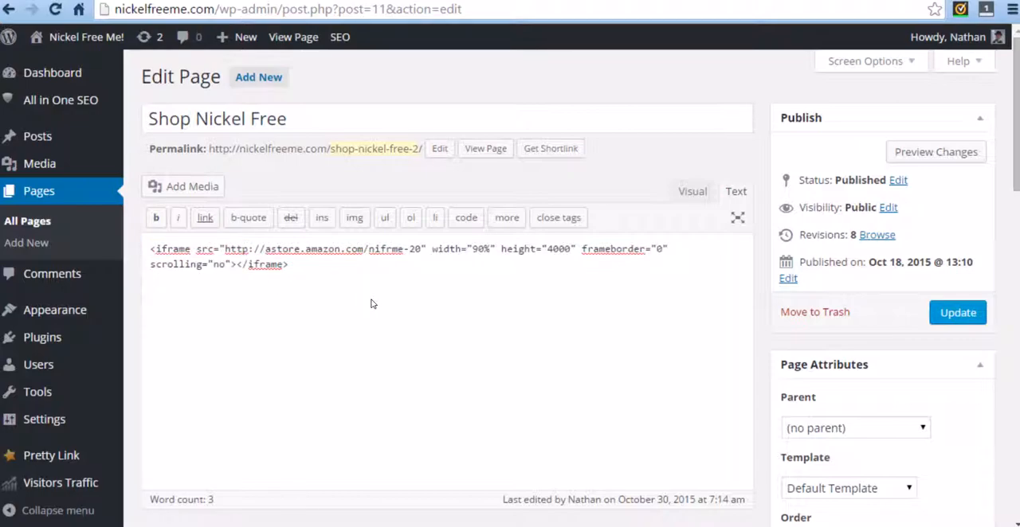
Check how the embedded iframe appears in the Visual editor and return to the Text editor.
left_click(697, 192)
scroll(494, 329, "down", 2)
scroll(493, 329, "down", 3)
scroll(478, 323, "up", 4)
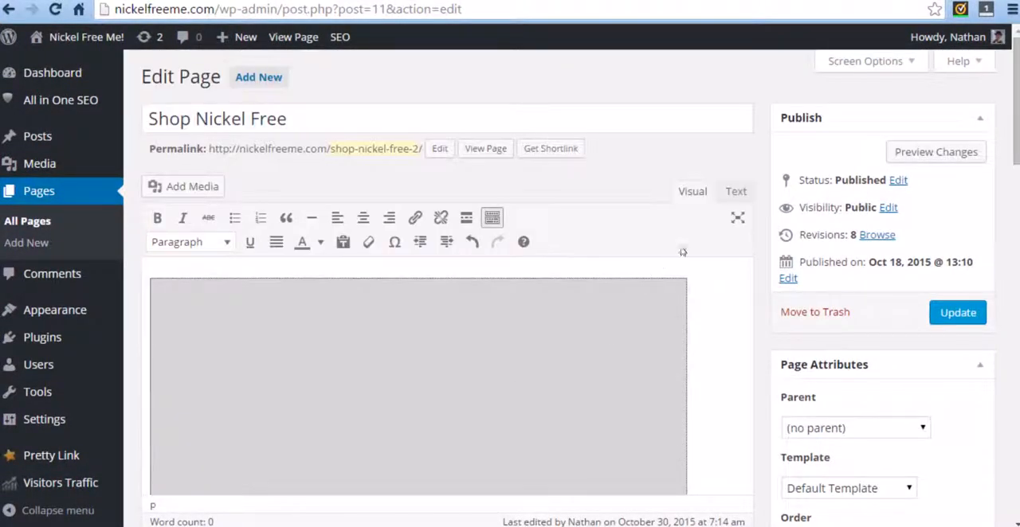
left_click(735, 192)
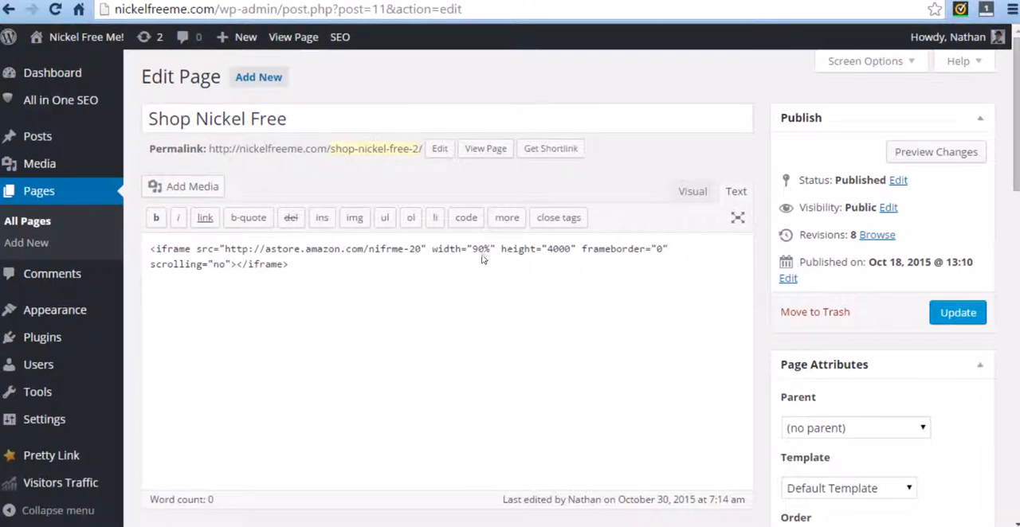
Try a width of 100% in the iframe code and restore it to 90%.
left_click_drag(476, 253, 471, 252)
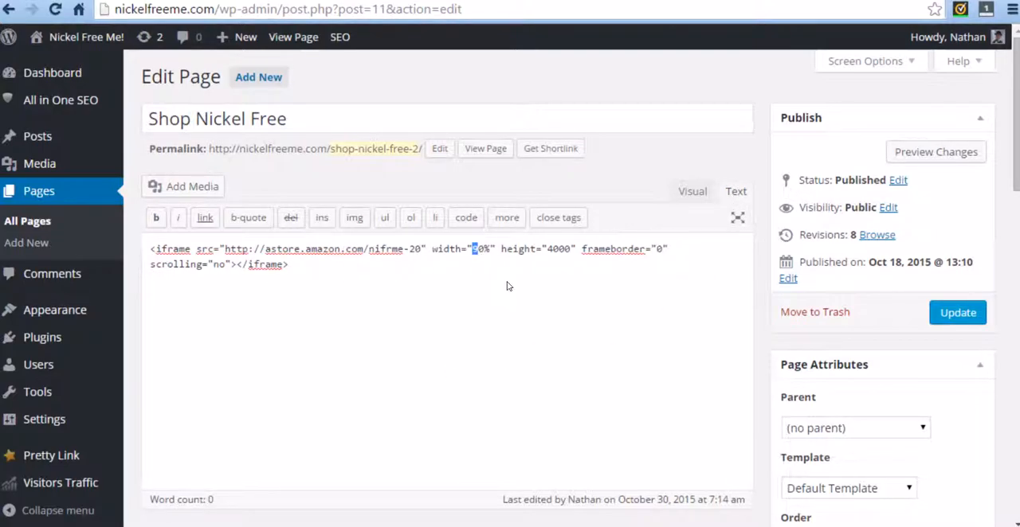
type("10")
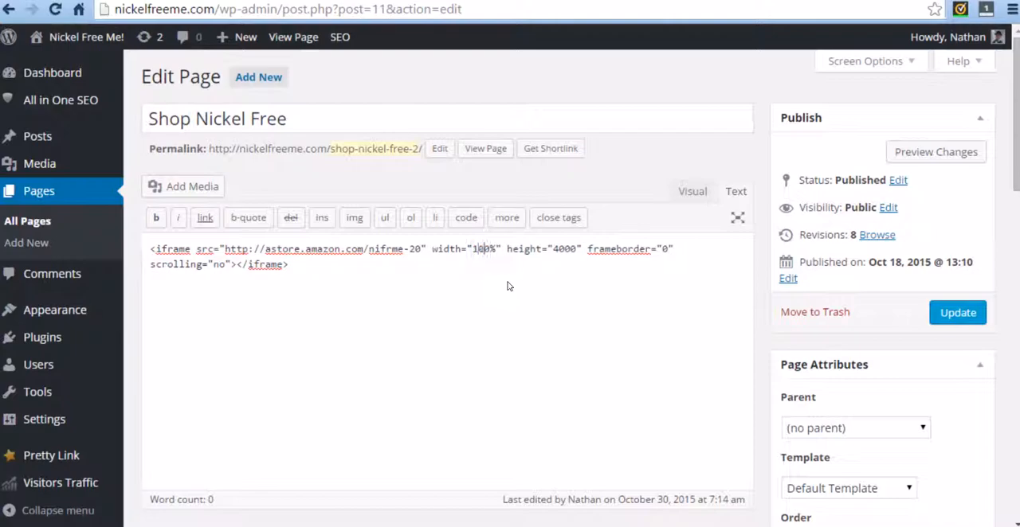
left_click(502, 249)
left_click_drag(479, 252, 476, 251)
type("9")
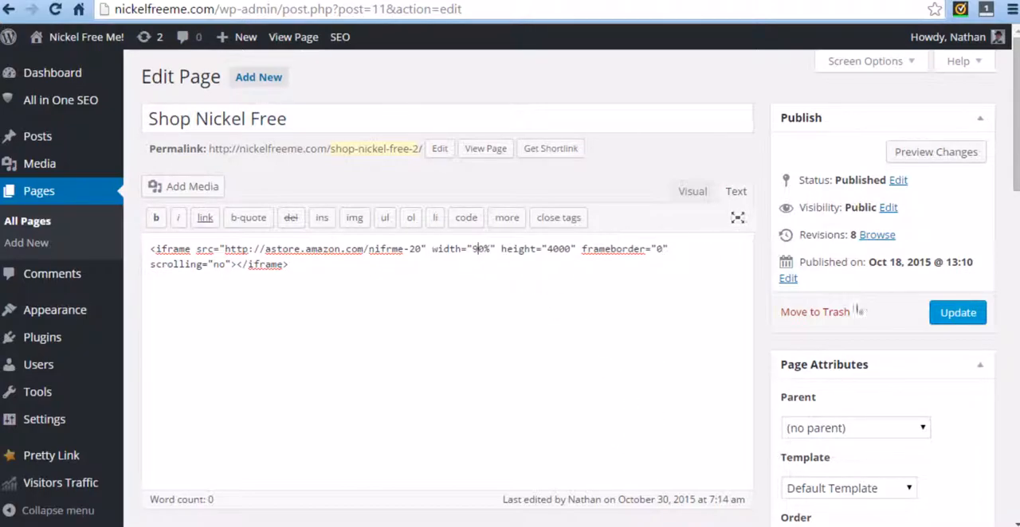
Update the page and open the published version in a new tab to check how the embedded store fits.
left_click(942, 317)
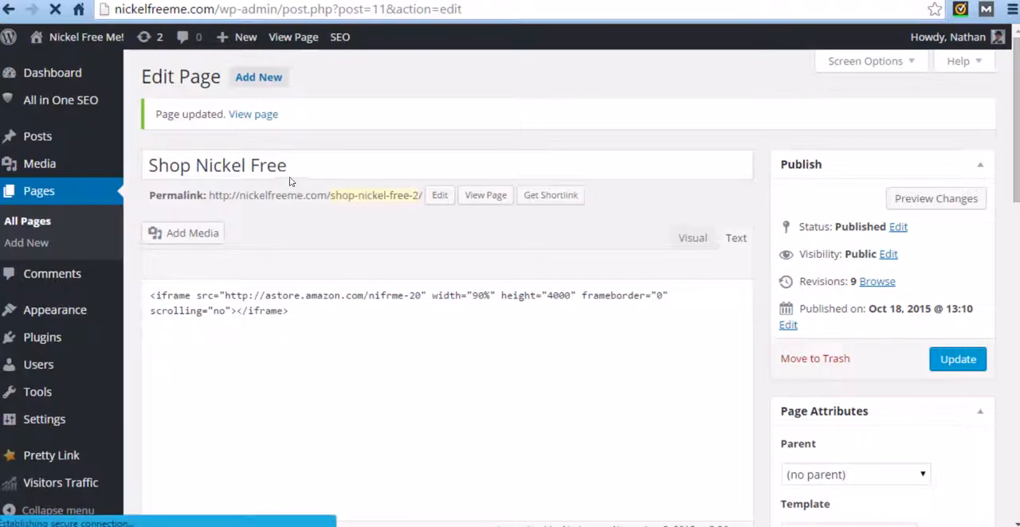
right_click(252, 118)
left_click(293, 130)
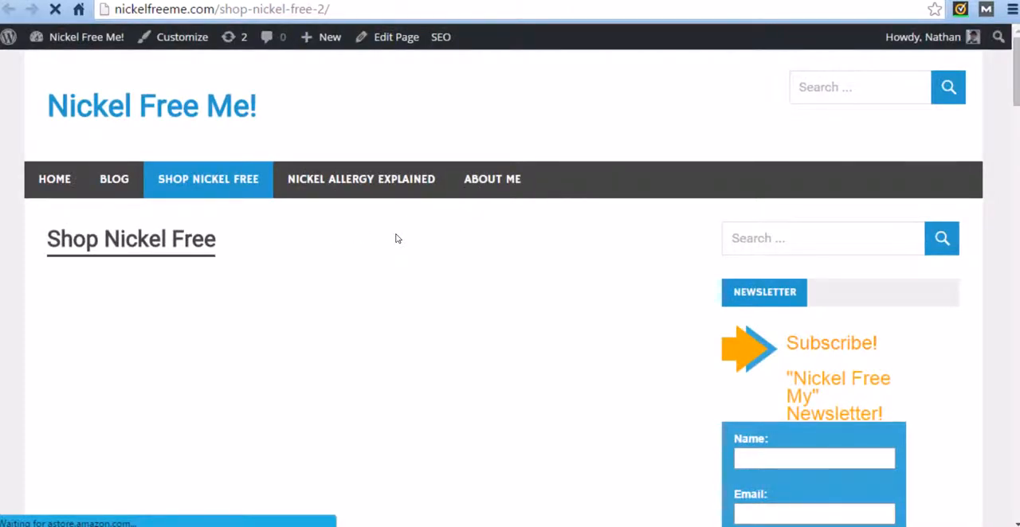
scroll(398, 239, "down", 1)
scroll(423, 274, "down", 2)
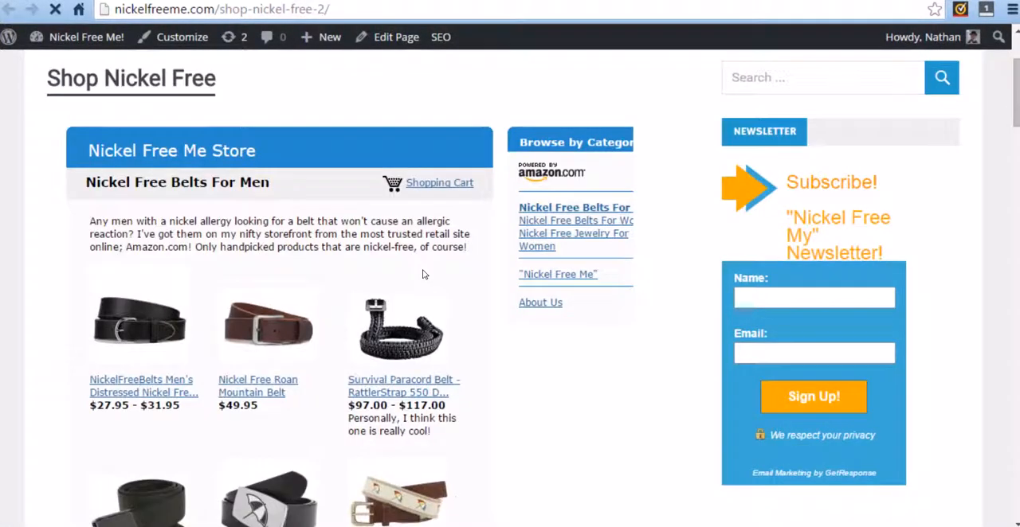
scroll(419, 231, "down", 3)
scroll(526, 303, "up", 1)
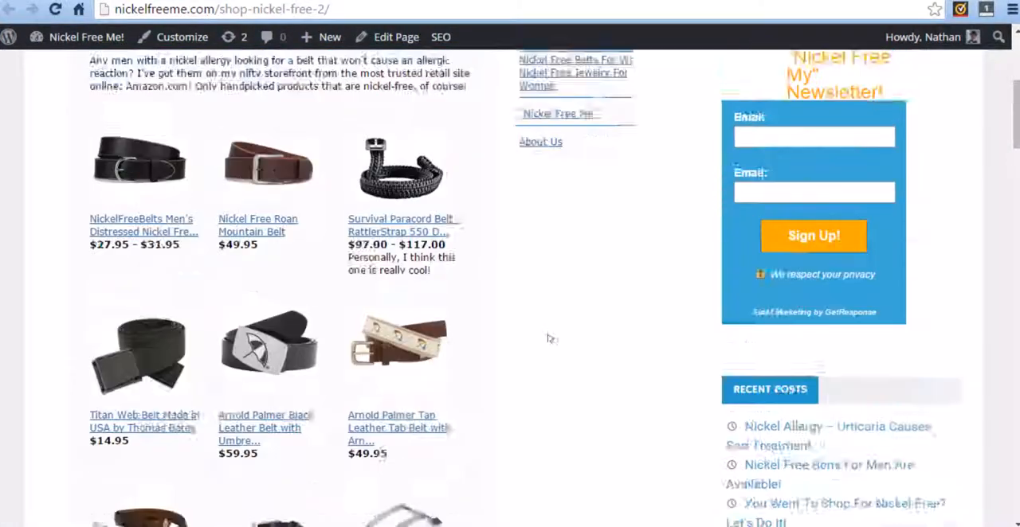
scroll(526, 343, "up", 2)
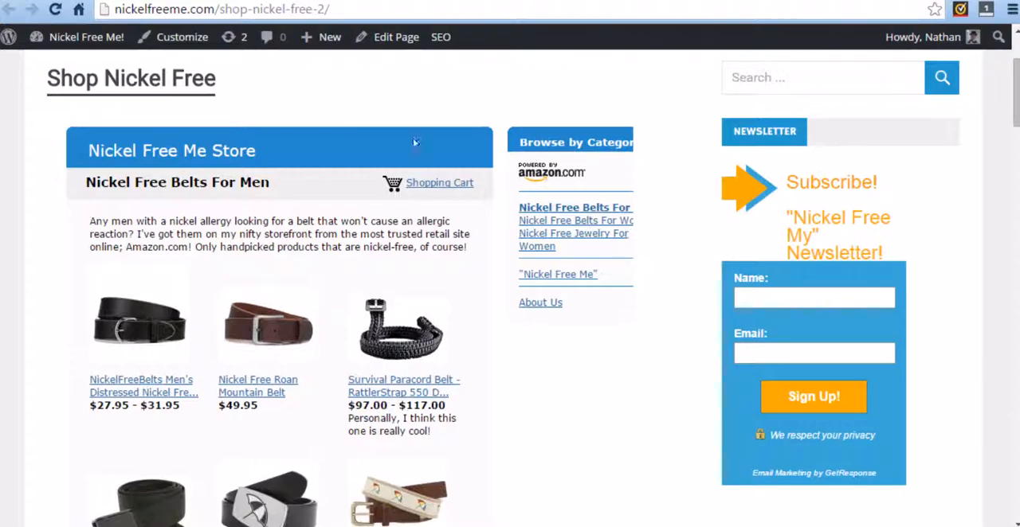
Return to the page editor, set the iframe width to 100%, and update the page.
left_click(120, 2)
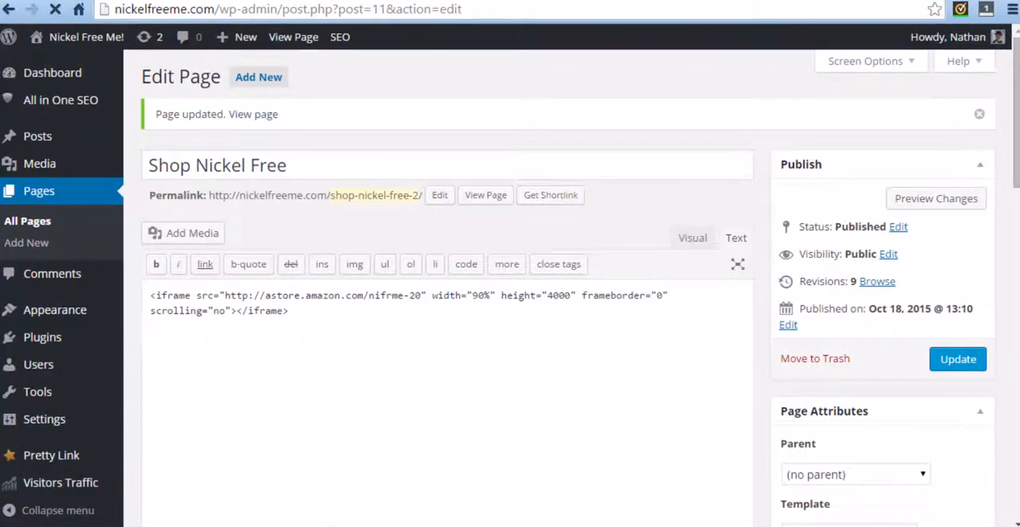
left_click_drag(479, 296, 472, 296)
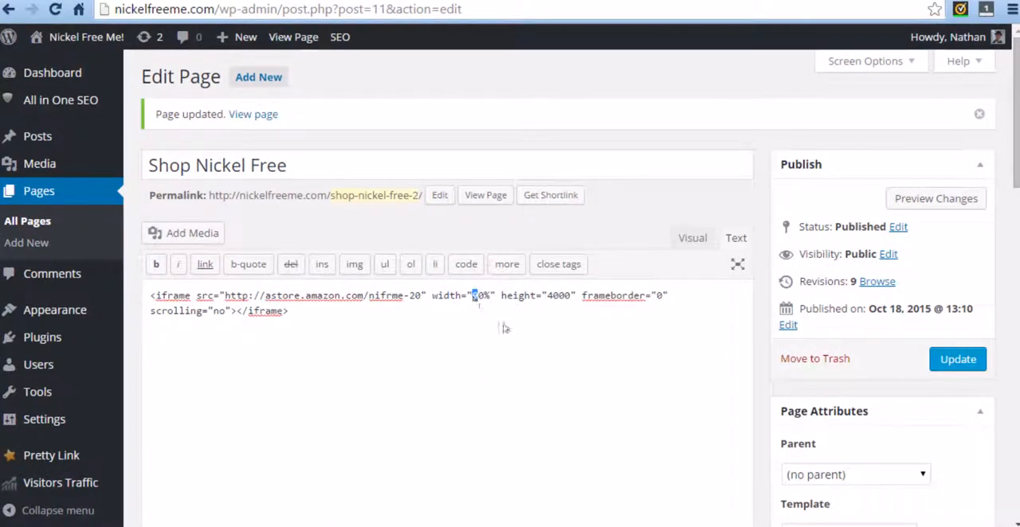
type("10")
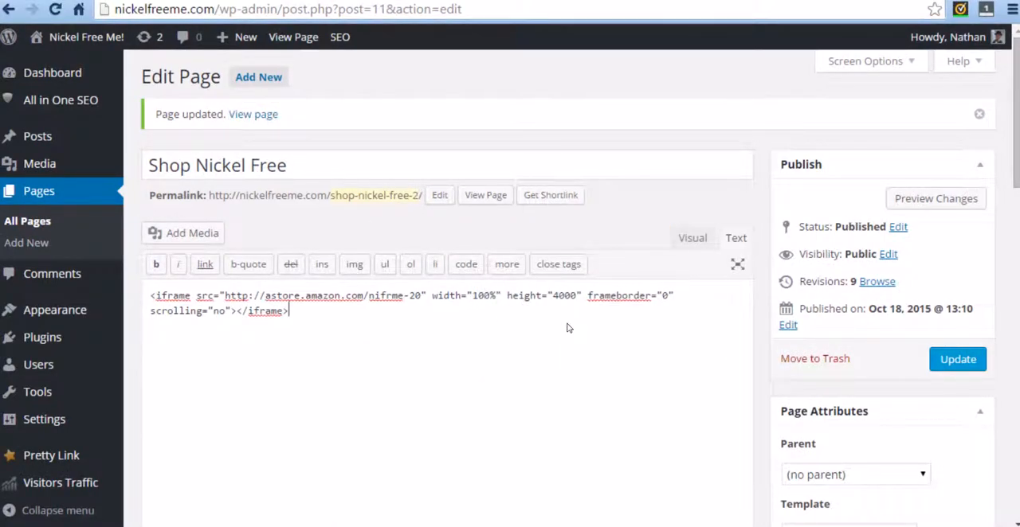
left_click(956, 359)
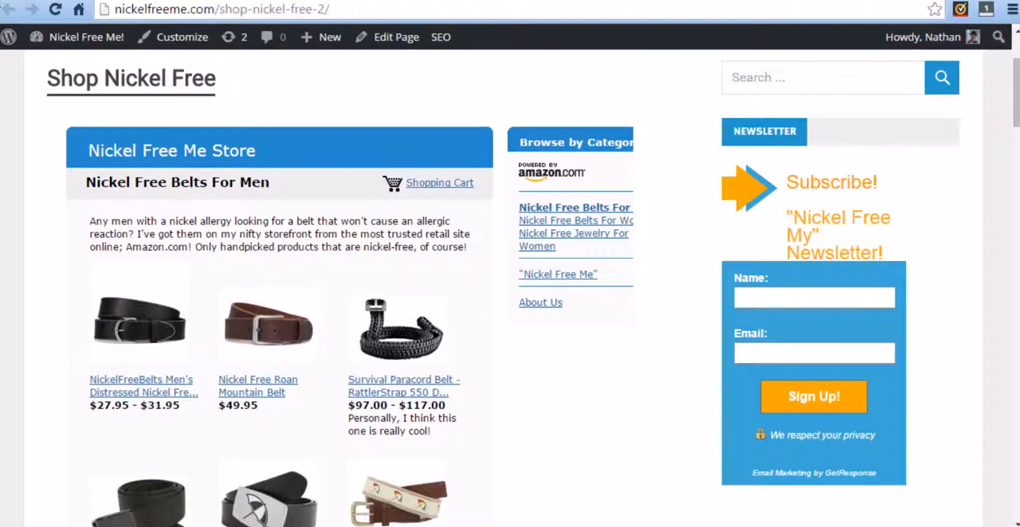
Reload the published Shop Nickel Free page and check the width of the embedded store.
left_click(55, 9)
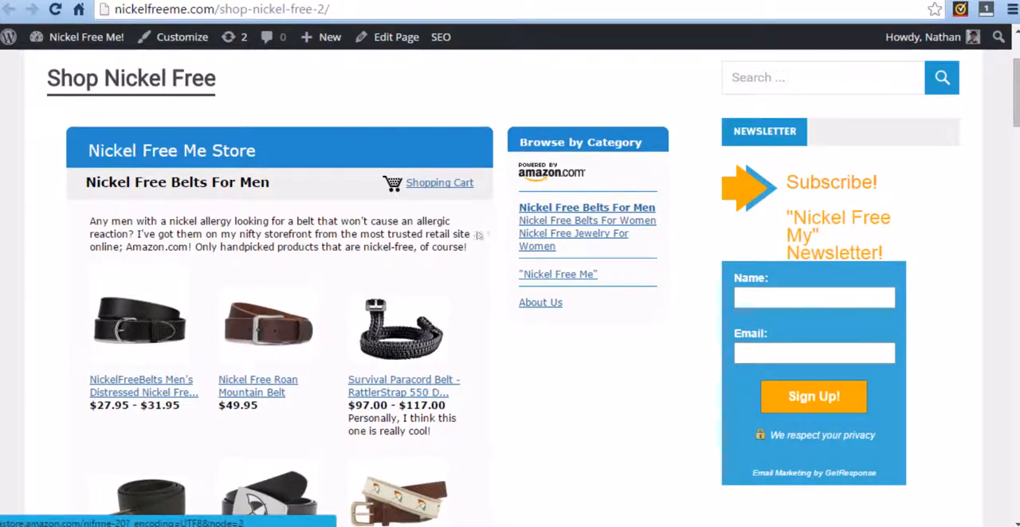
scroll(488, 231, "up", 2)
scroll(398, 275, "down", 2)
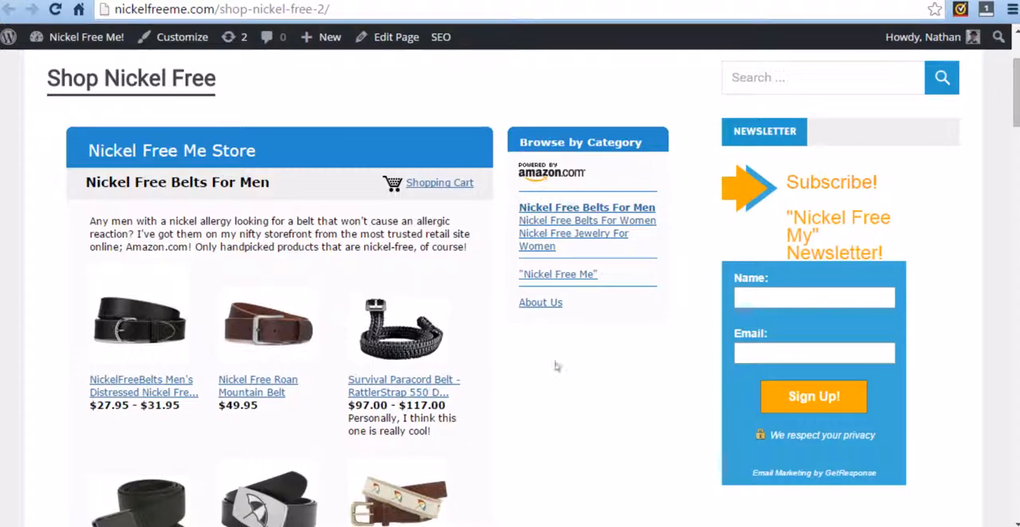
View the second page of Nickel Free Belts For Men and go back to the first page.
scroll(501, 303, "down", 5)
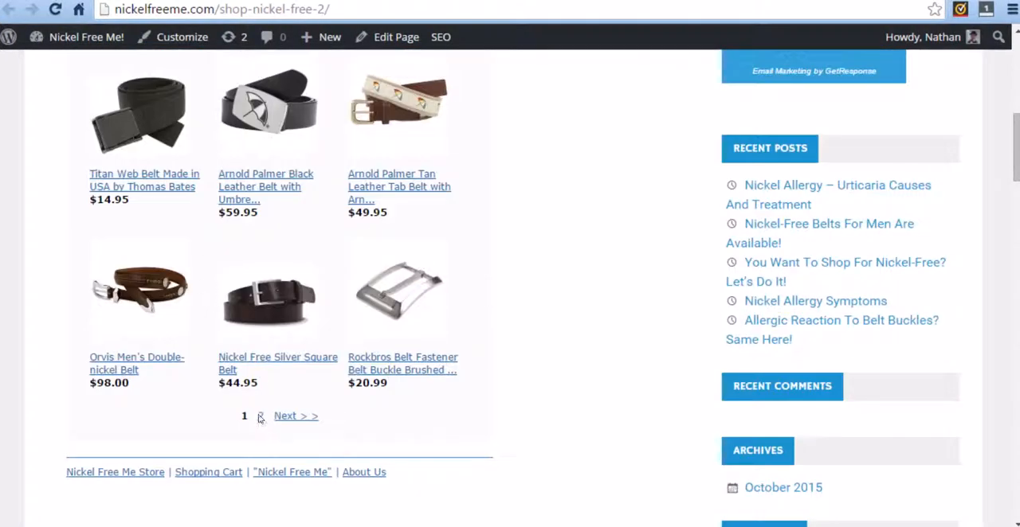
left_click(260, 416)
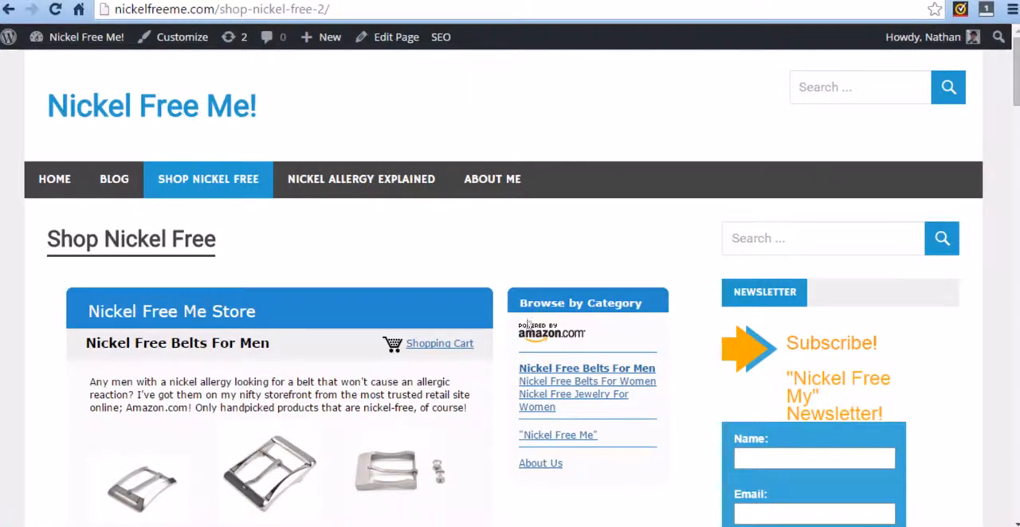
scroll(312, 432, "down", 3)
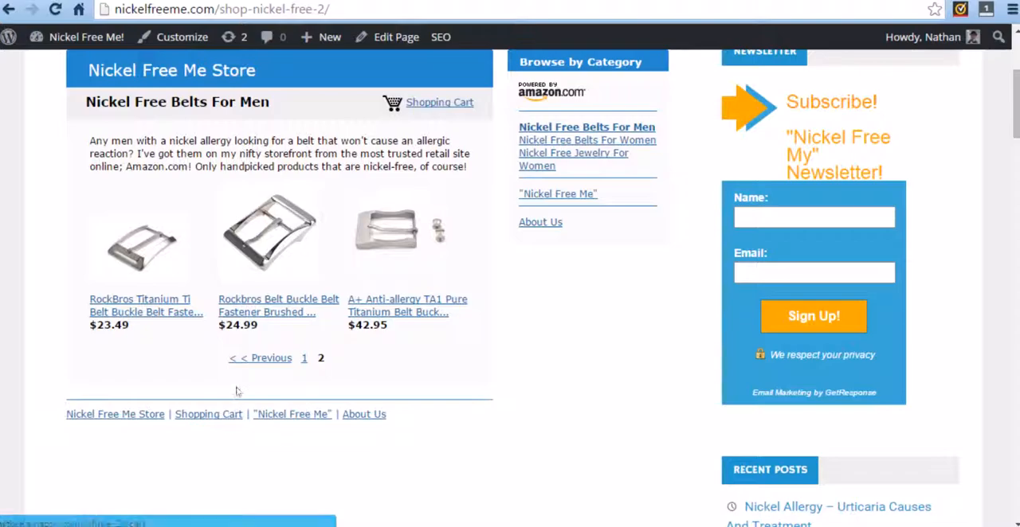
left_click(265, 358)
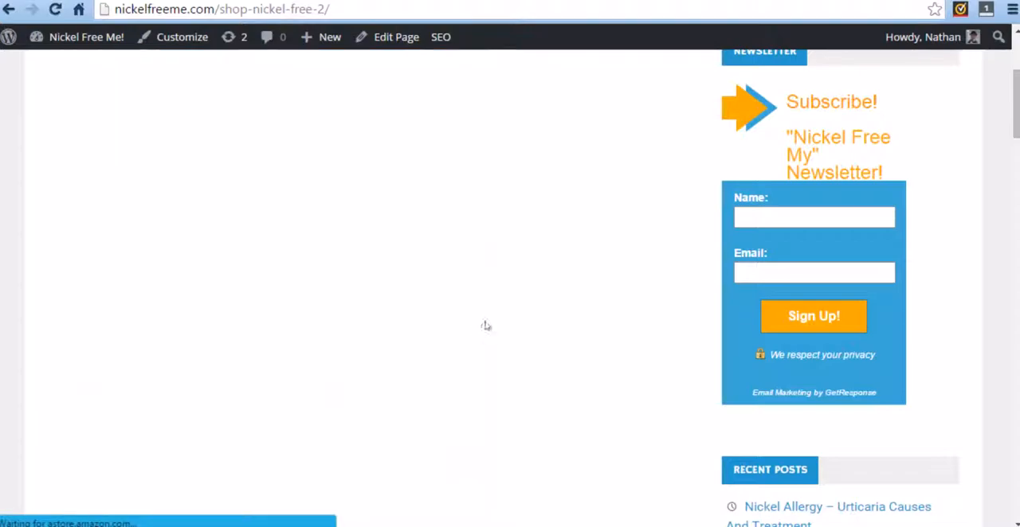
Open the product details of the Survival Paracord Belt in the embedded store.
scroll(498, 312, "down", 1)
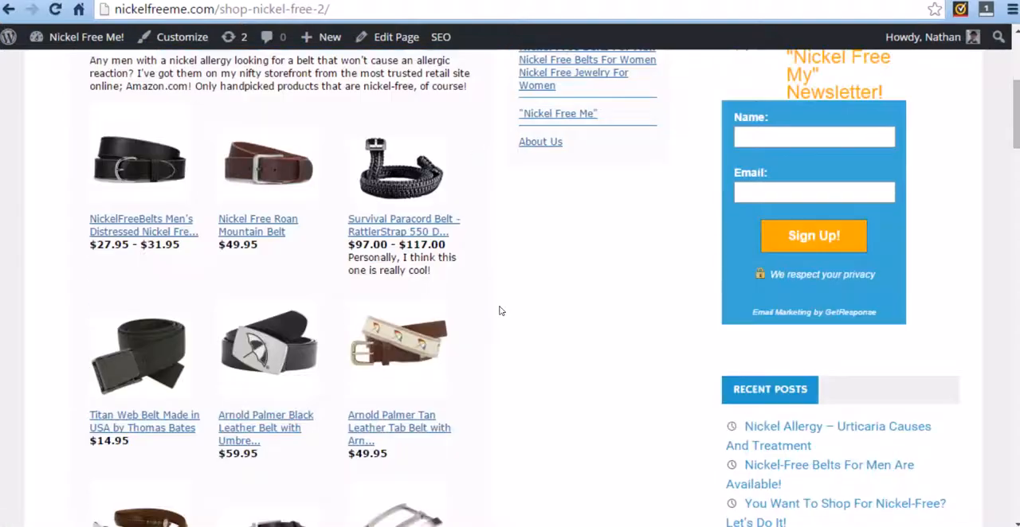
left_click(388, 231)
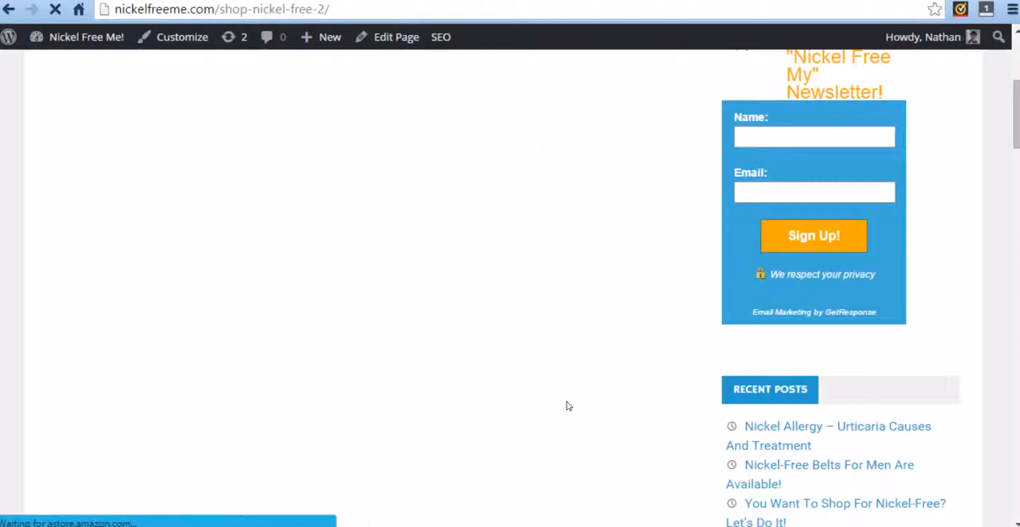
scroll(468, 416, "up", 2)
scroll(468, 415, "up", 1)
scroll(474, 327, "down", 1)
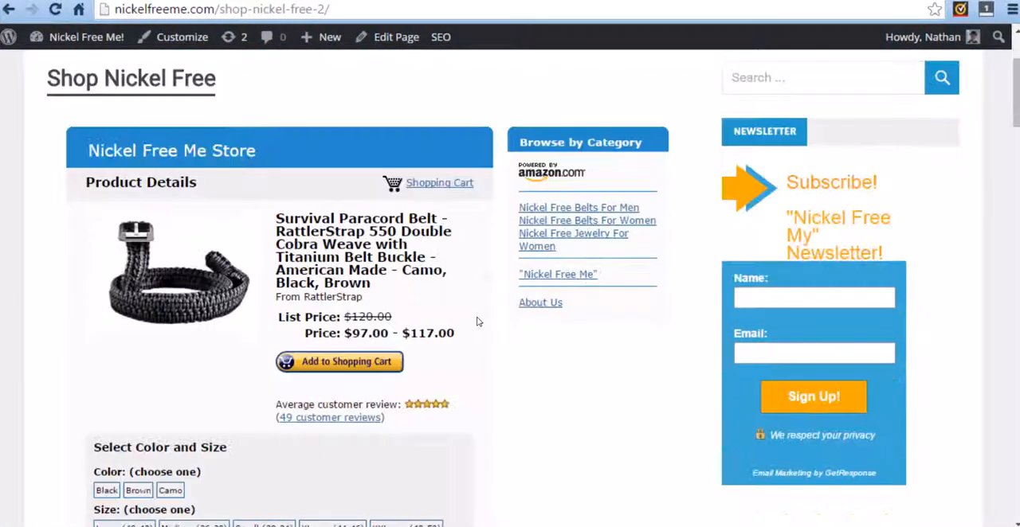
Choose size Medium (36-38) and color Black for the paracord belt and add it to the shopping cart.
left_click(374, 364)
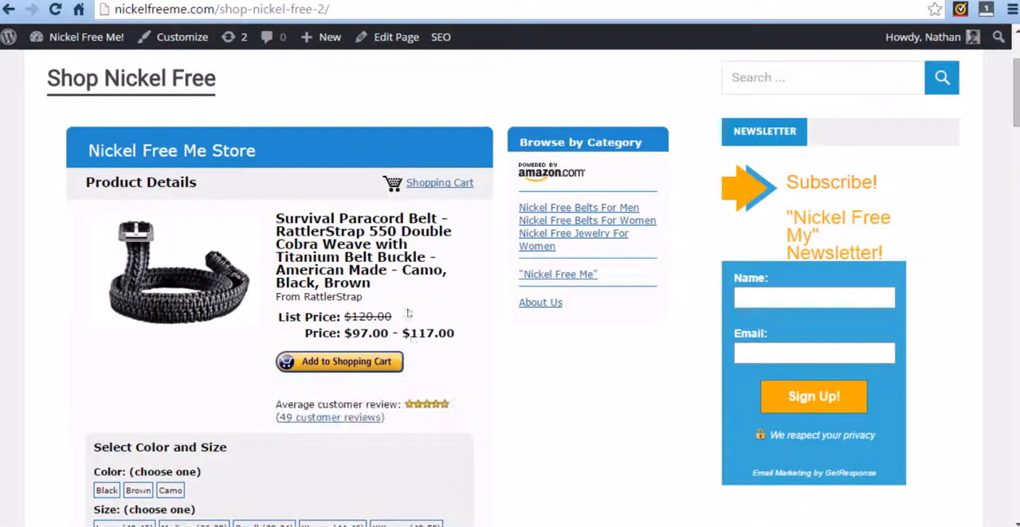
left_click(380, 360)
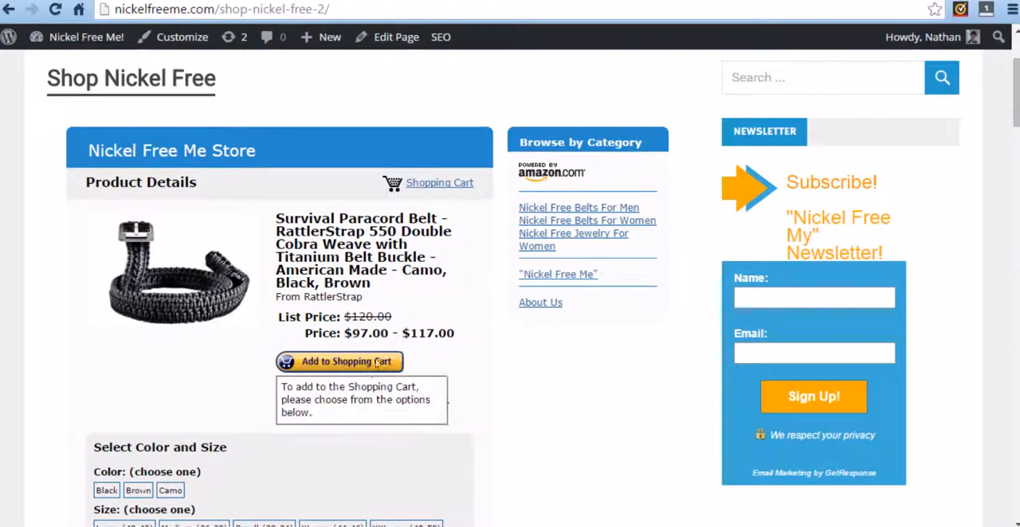
scroll(247, 315, "down", 1)
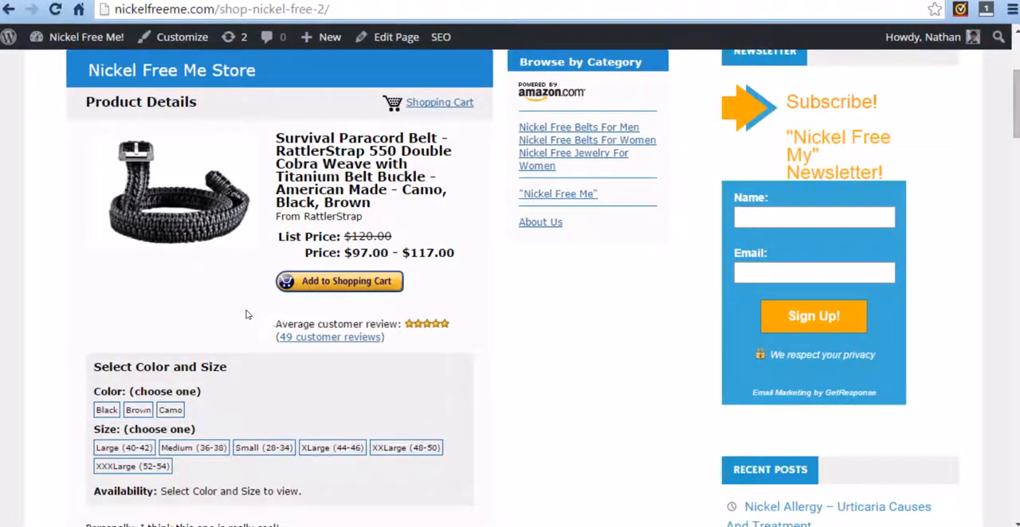
left_click(195, 450)
left_click(368, 285)
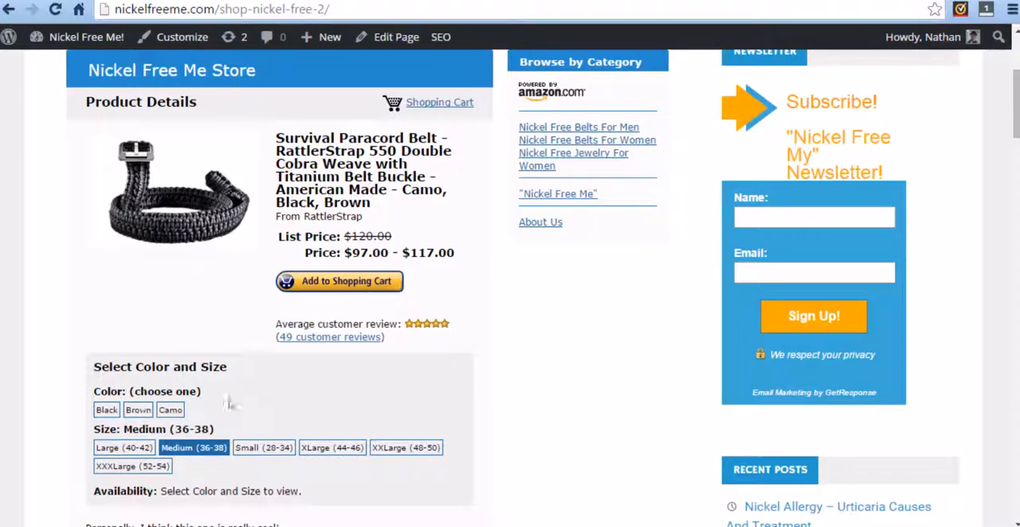
left_click(107, 410)
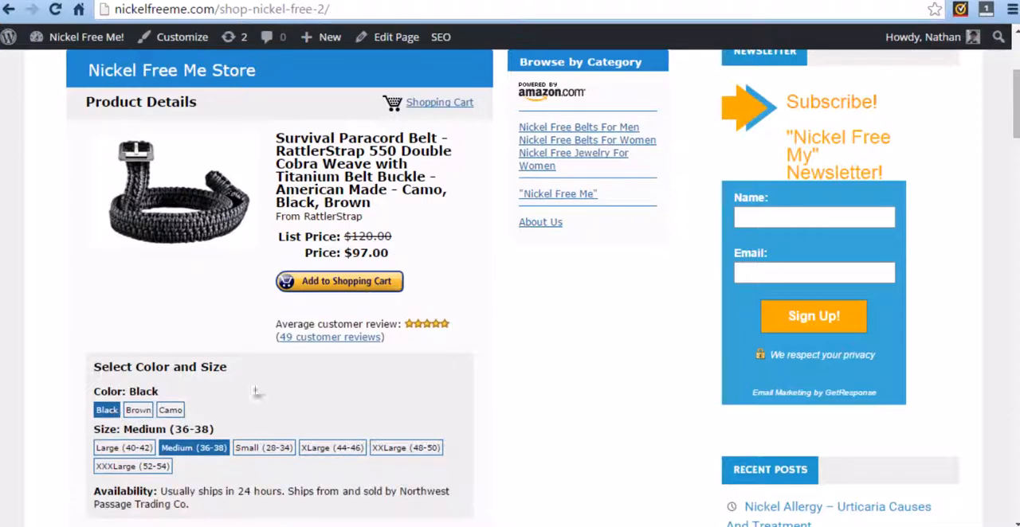
left_click(340, 282)
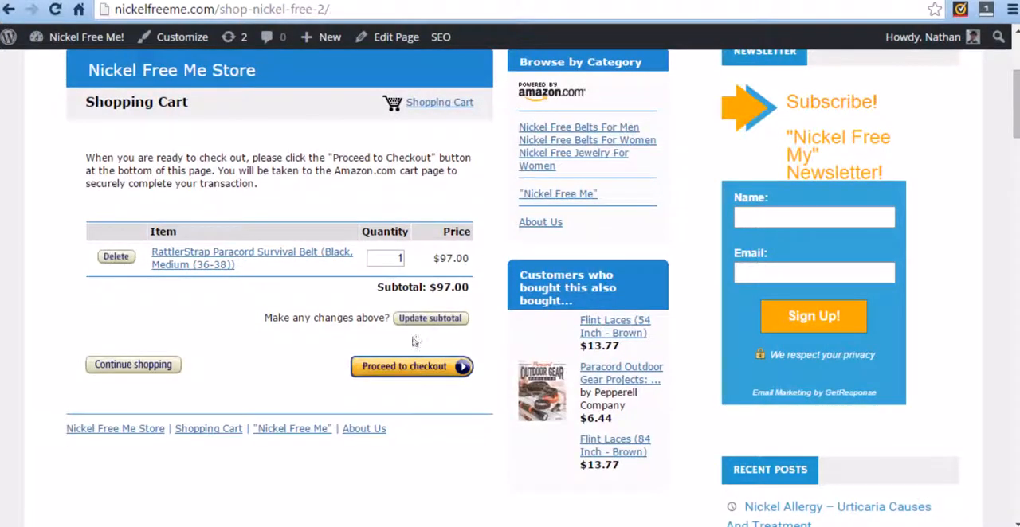
Test the cart's checkout on Amazon, close the Amazon page, and return to the store's men's belts listing.
left_click(420, 368)
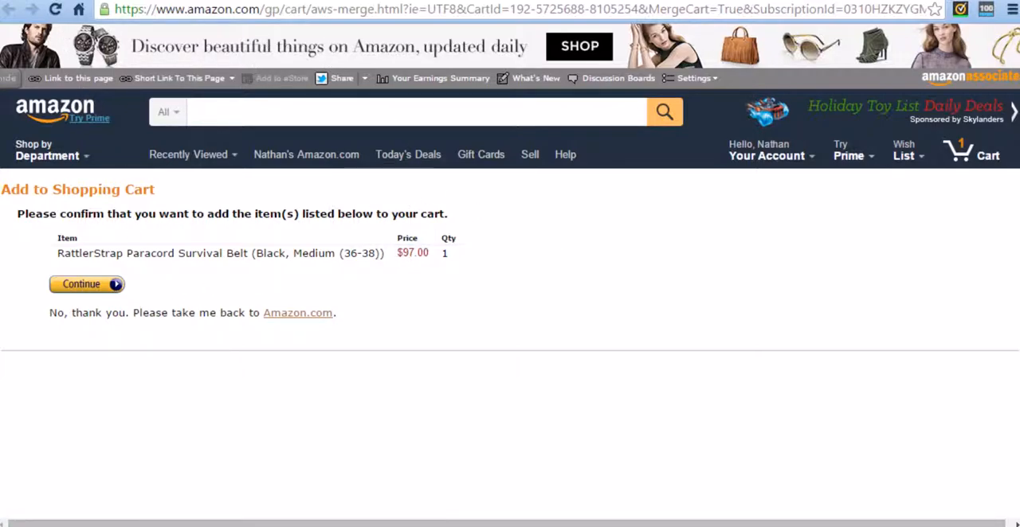
key("ctrl+w")
scroll(305, 253, "up", 3)
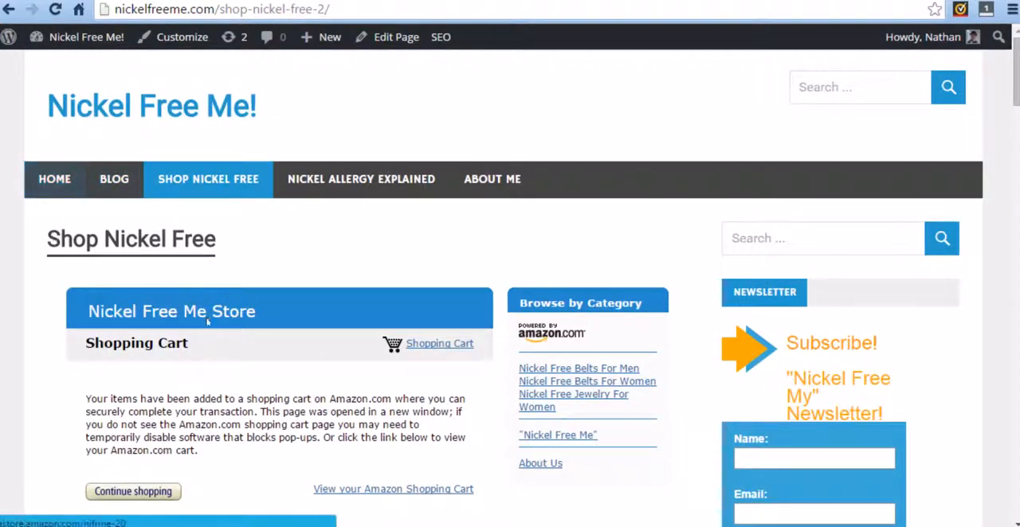
scroll(155, 335, "down", 2)
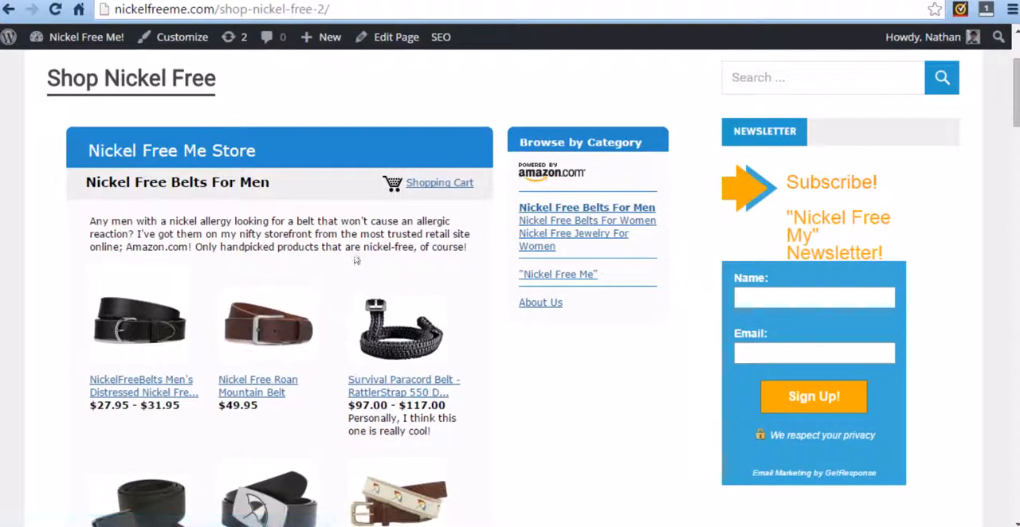
scroll(343, 263, "down", 2)
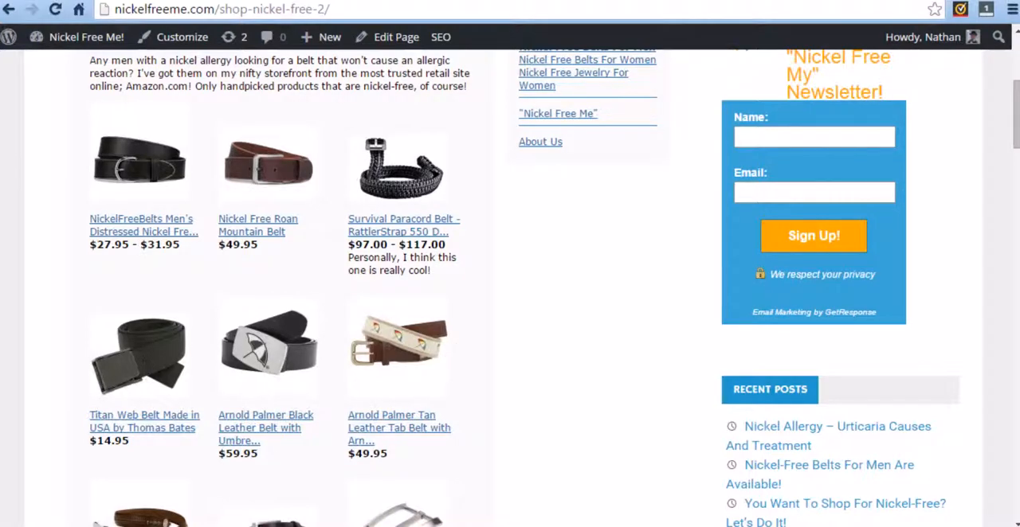
Place the Calculator beside the men's belts listing and calculate the earnings per sale as 50 × 0.05.
left_click_drag(745, 166, 592, 107)
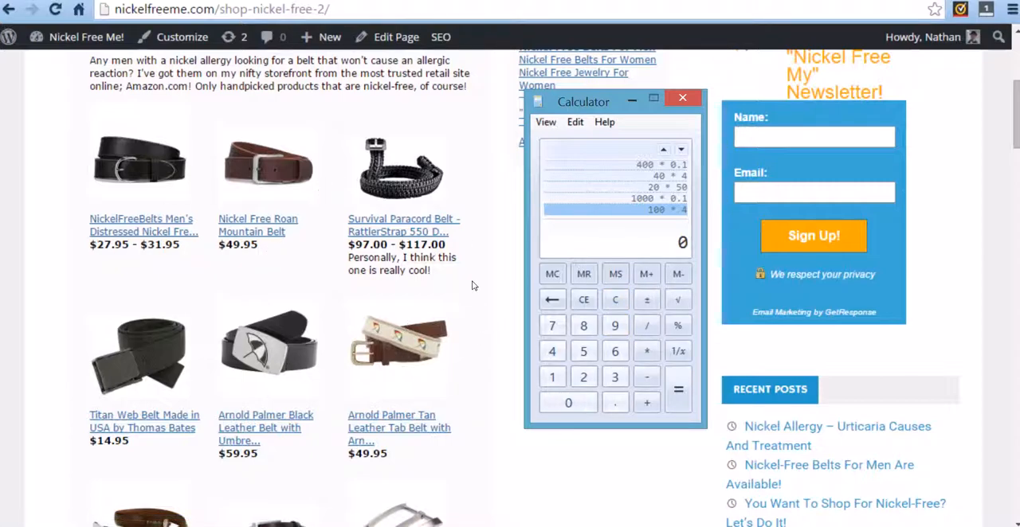
left_click(584, 352)
left_click(577, 403)
left_click(652, 352)
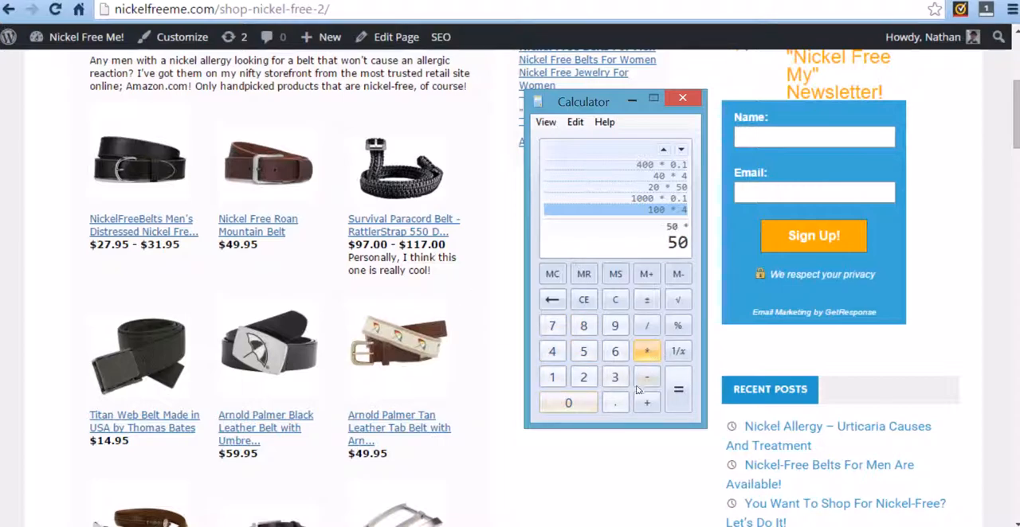
left_click(615, 403)
left_click(572, 403)
left_click(584, 352)
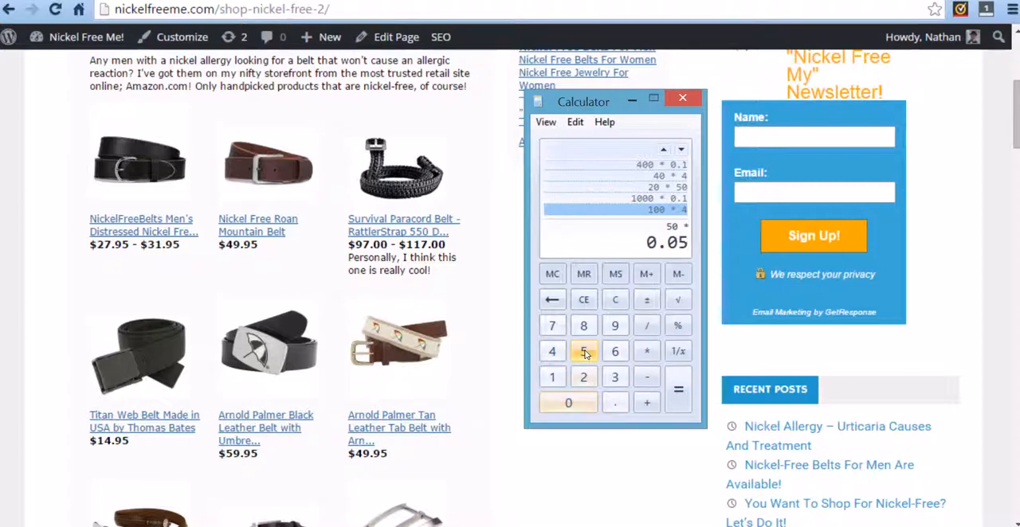
left_click(678, 389)
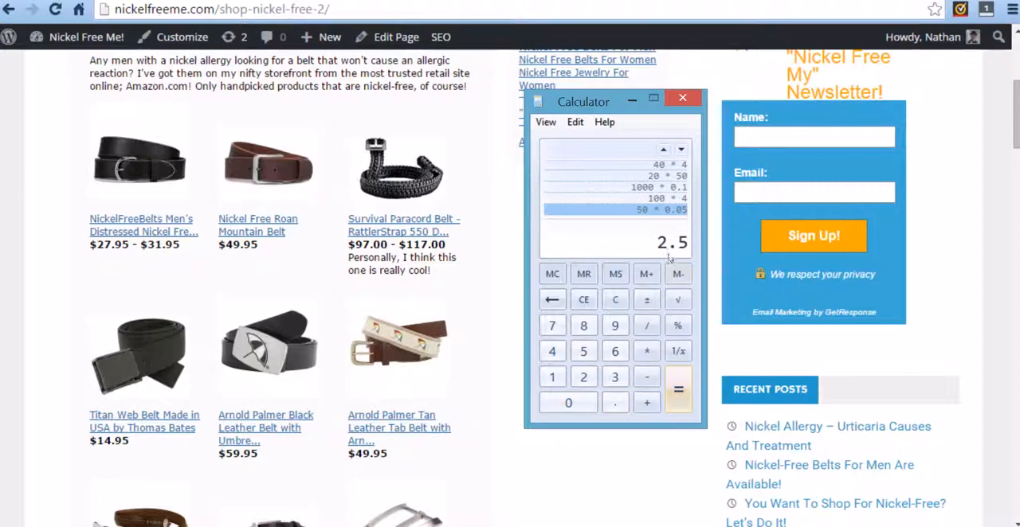
Multiply the per-sale earnings result by 100.
left_click(641, 351)
left_click(557, 378)
double_click(568, 403)
left_click(682, 395)
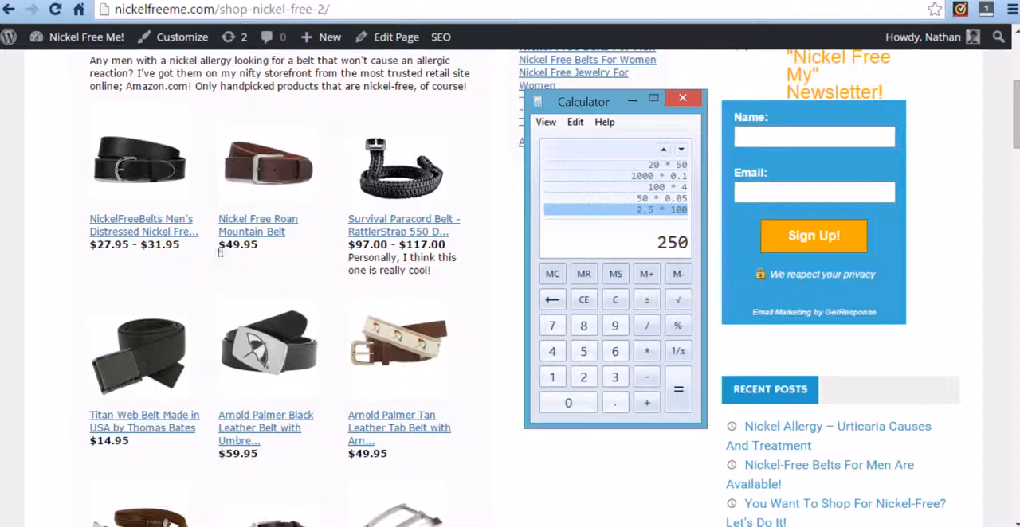
Clear the calculator and calculate 3000 × 0.02.
left_click(583, 300)
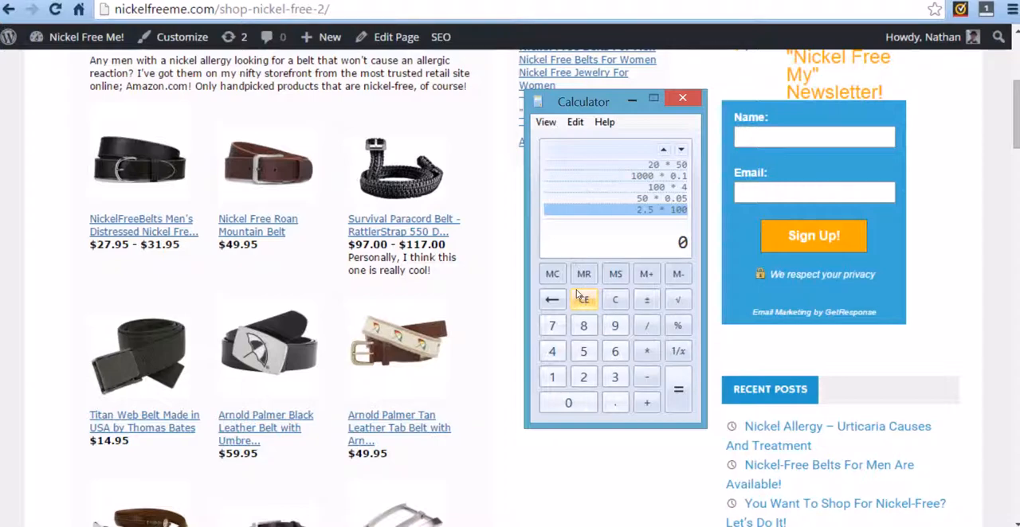
left_click(615, 377)
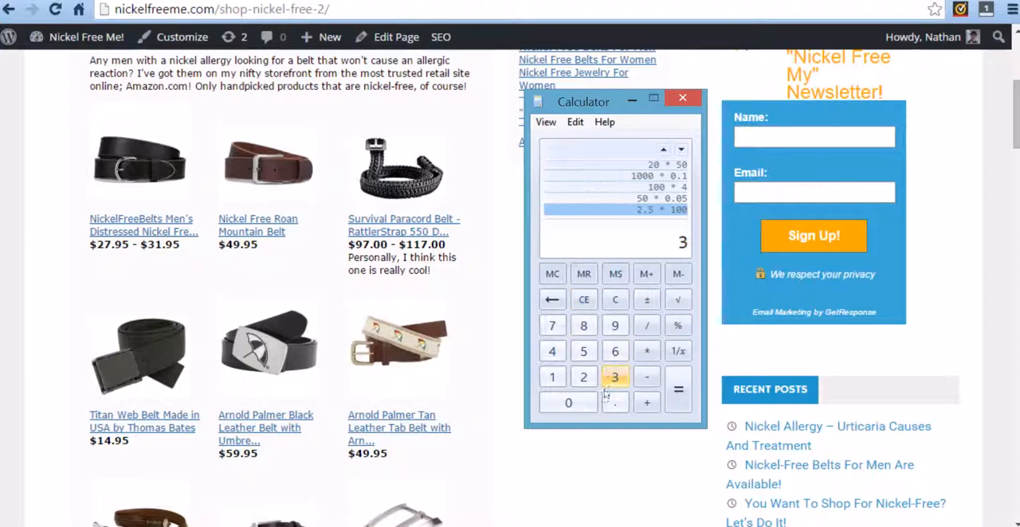
double_click(584, 403)
left_click(584, 403)
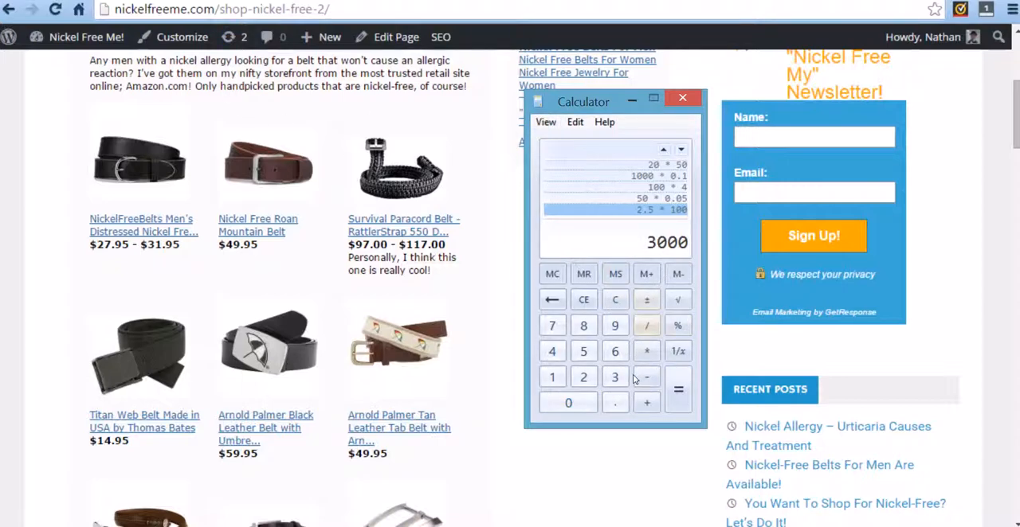
left_click(646, 351)
left_click(615, 403)
left_click(569, 403)
left_click(579, 381)
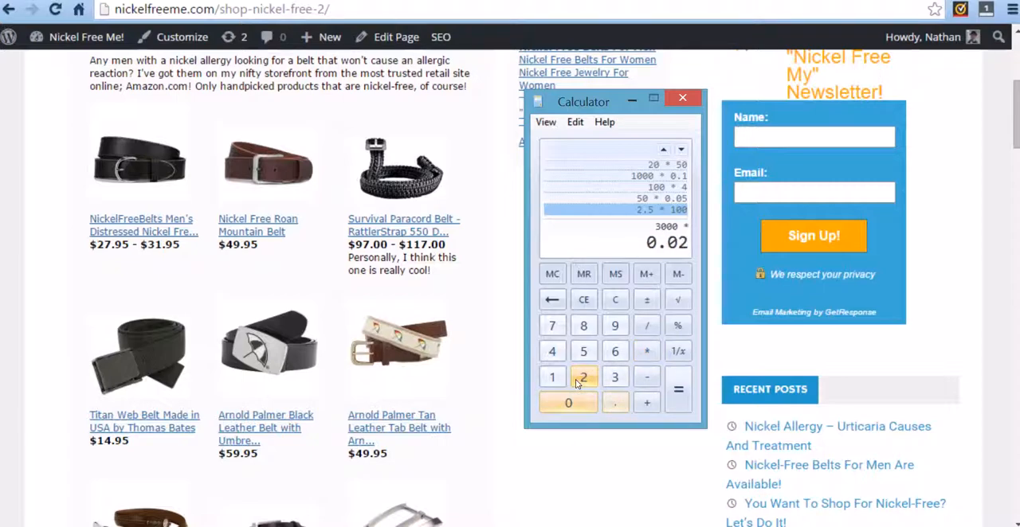
left_click(689, 400)
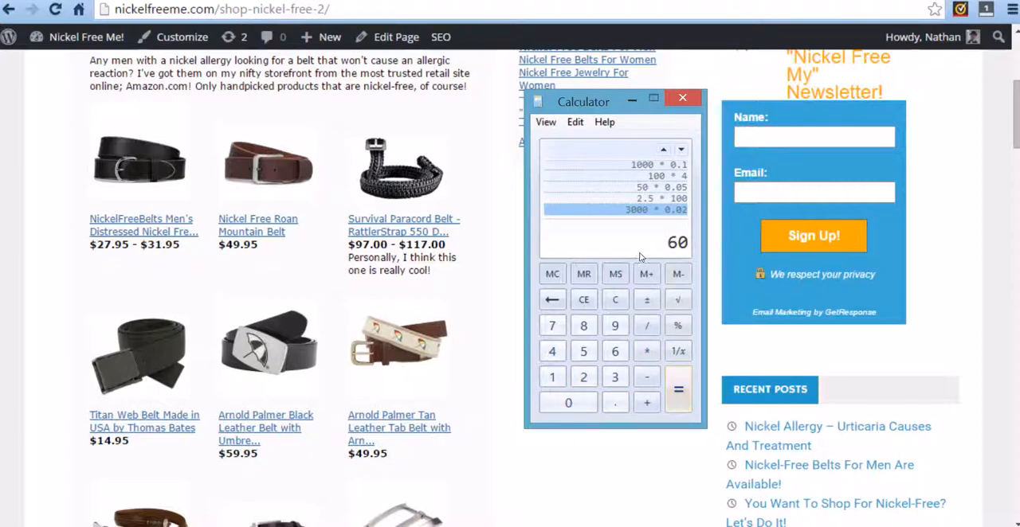
Multiply the last result by 5 and return to the Shop Nickel Free page in the browser.
left_click(646, 351)
left_click(583, 353)
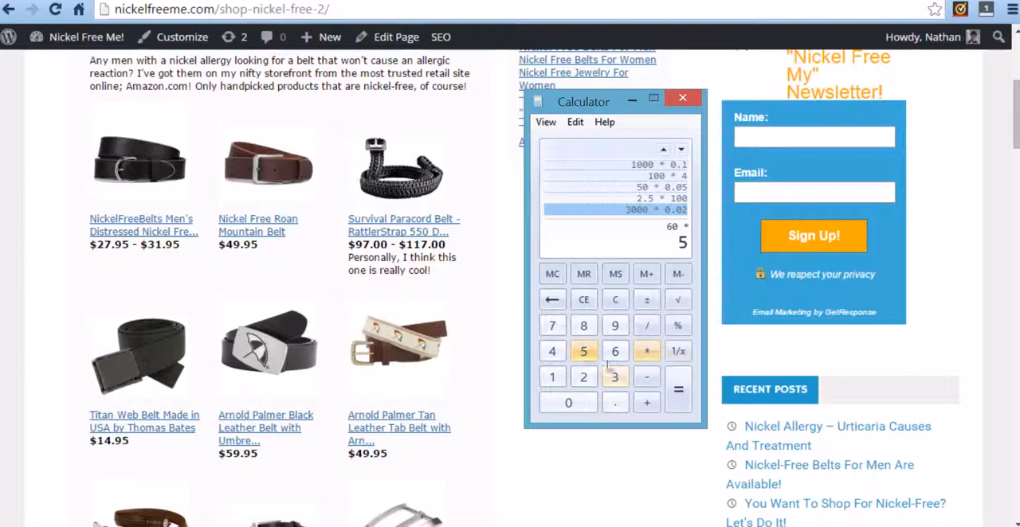
left_click(678, 389)
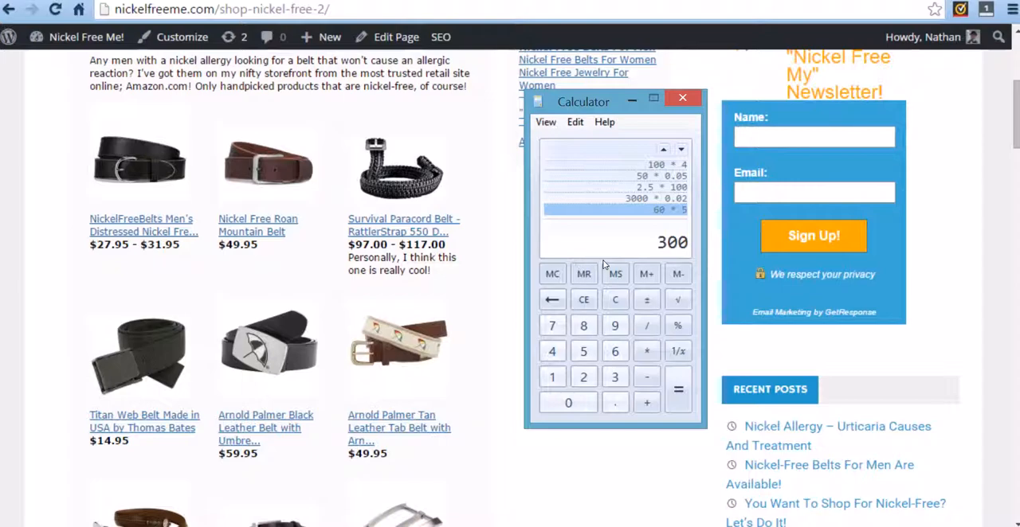
left_click(470, 319)
Visit the site's blog page and go back to the Shop Nickel Free page.
scroll(505, 321, "up", 4)
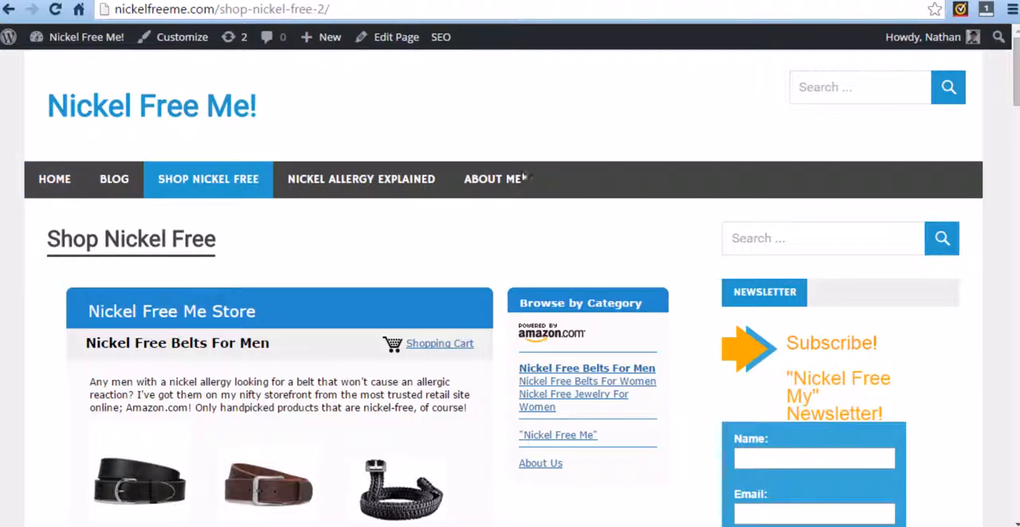
scroll(697, 218, "down", 15)
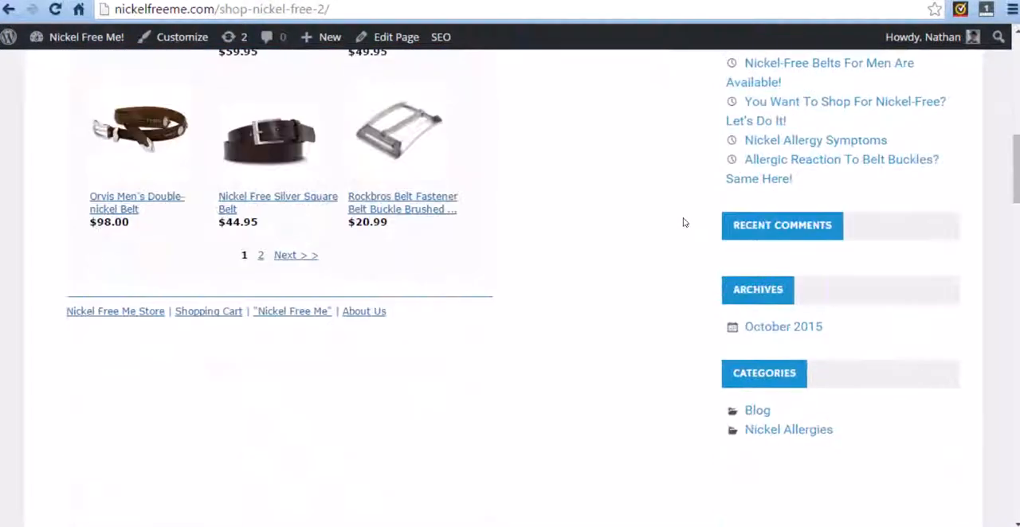
scroll(610, 393, "up", 15)
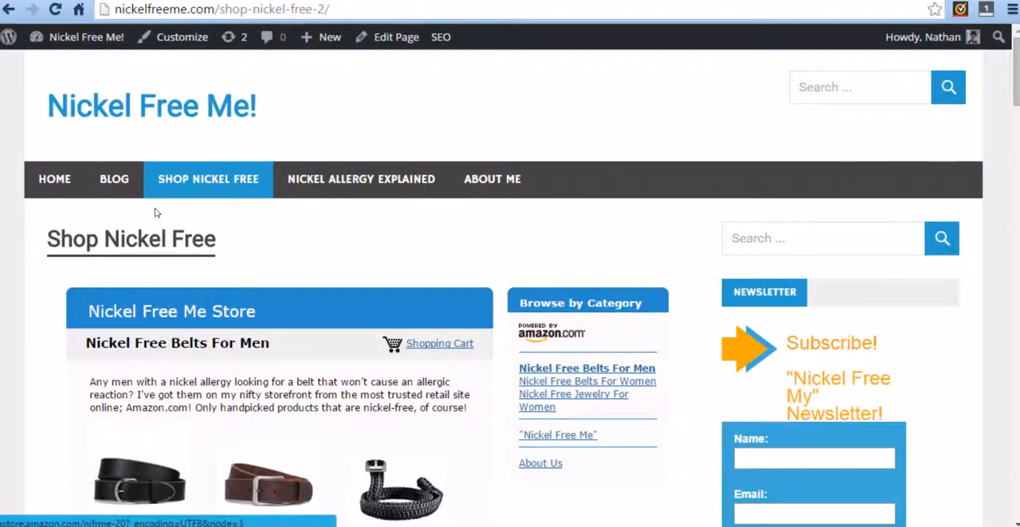
left_click(112, 180)
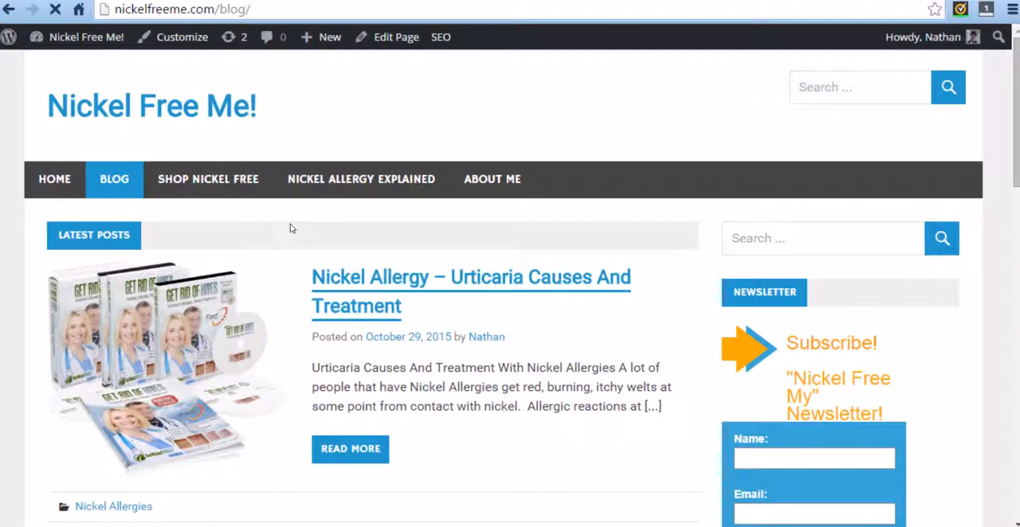
left_click(195, 185)
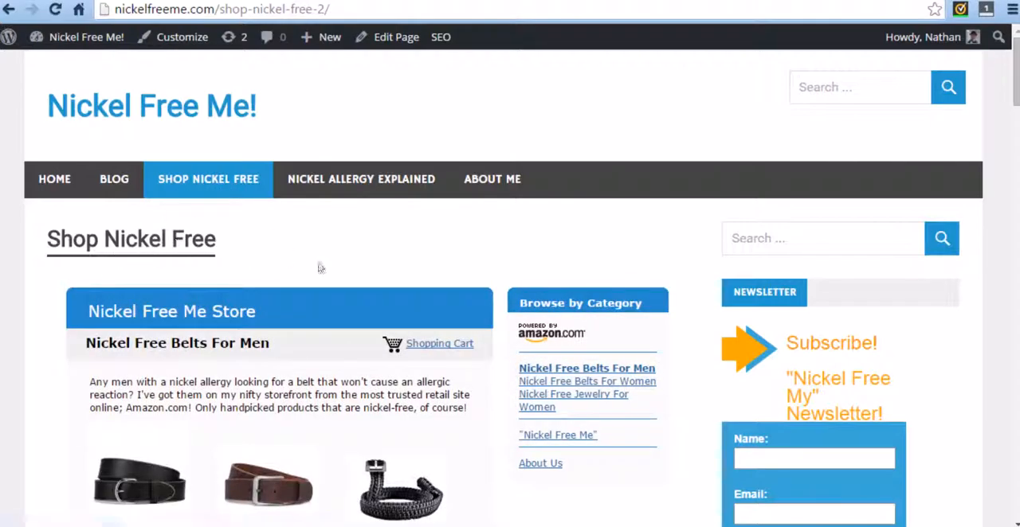
Look through the men's belts in the embedded Nickel Free Me Store and return to its heading.
scroll(209, 284, "down", 2)
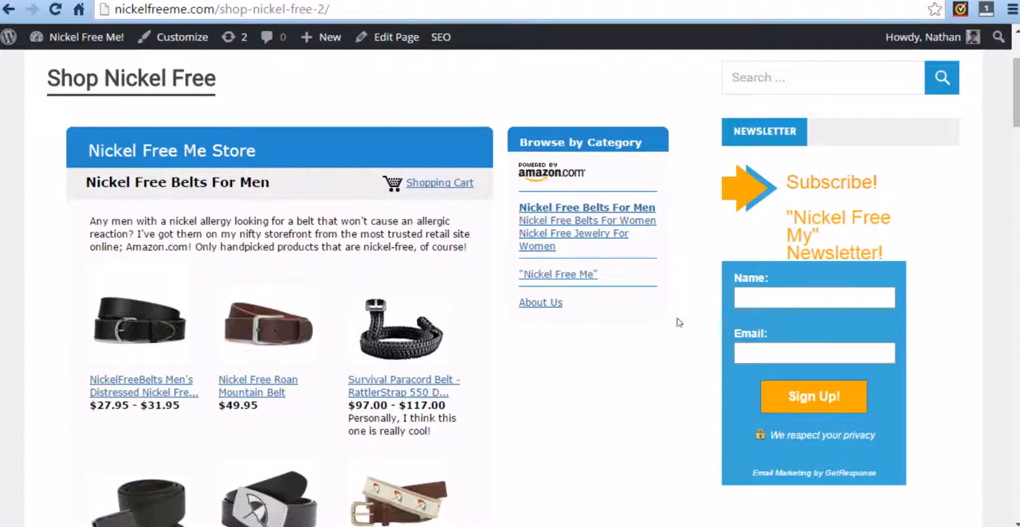
scroll(398, 266, "down", 2)
scroll(462, 380, "down", 3)
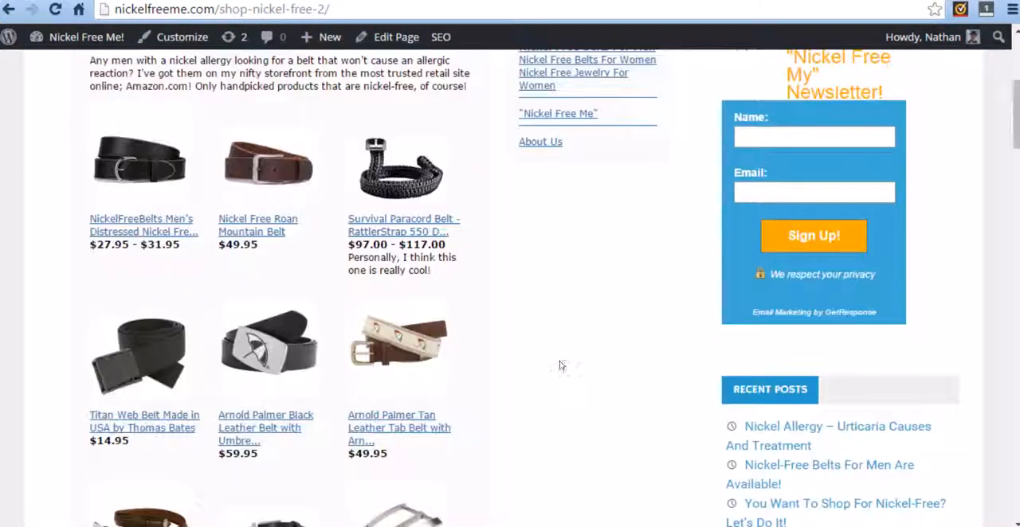
scroll(478, 359, "down", 1)
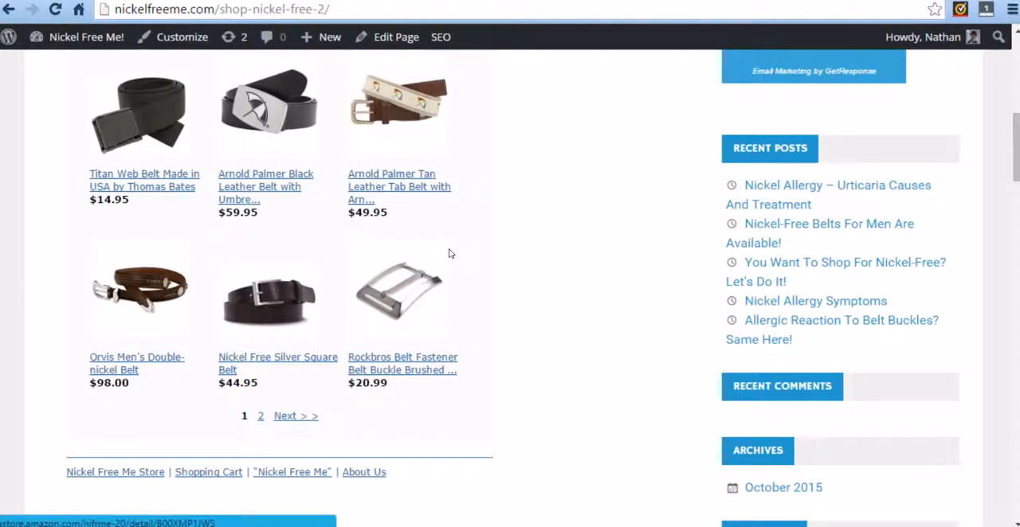
scroll(467, 271, "up", 7)
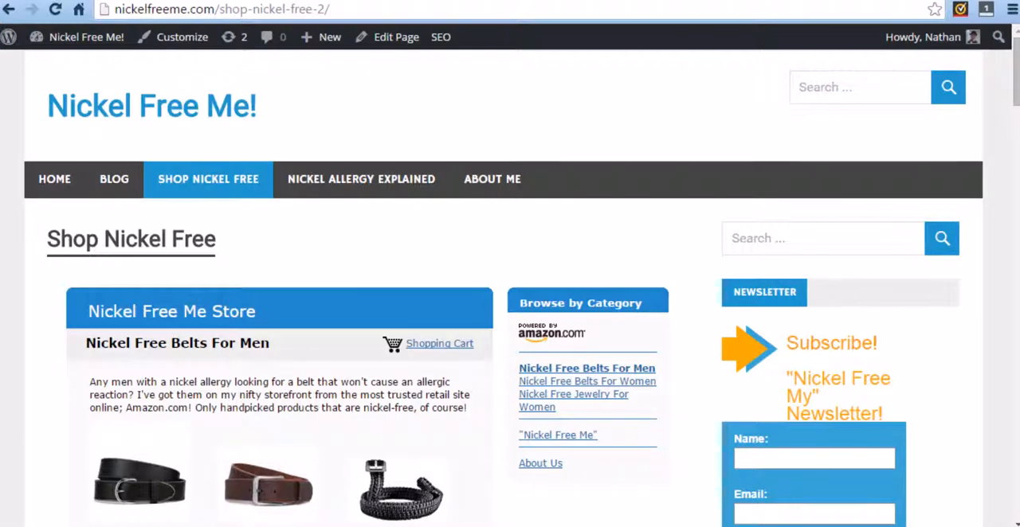
Check the visitor traffic chart in the WordPress admin and return to the Shop Nickel Free page.
left_click(164, 1)
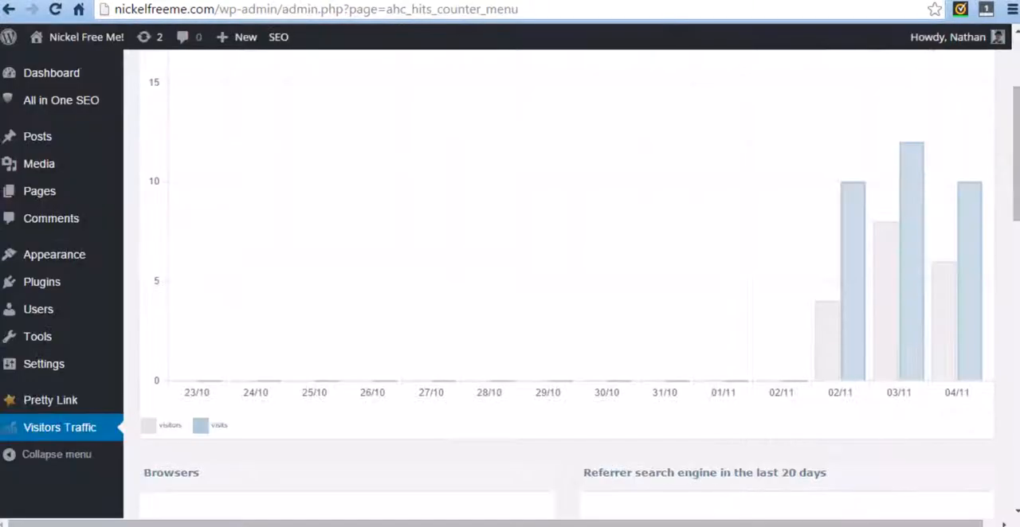
left_click(56, 10)
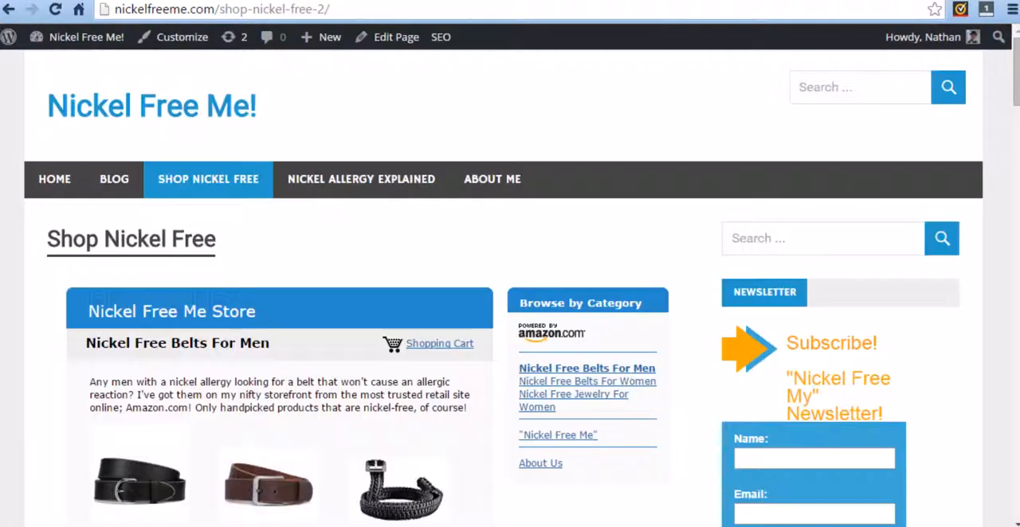
scroll(315, 232, "down", 10)
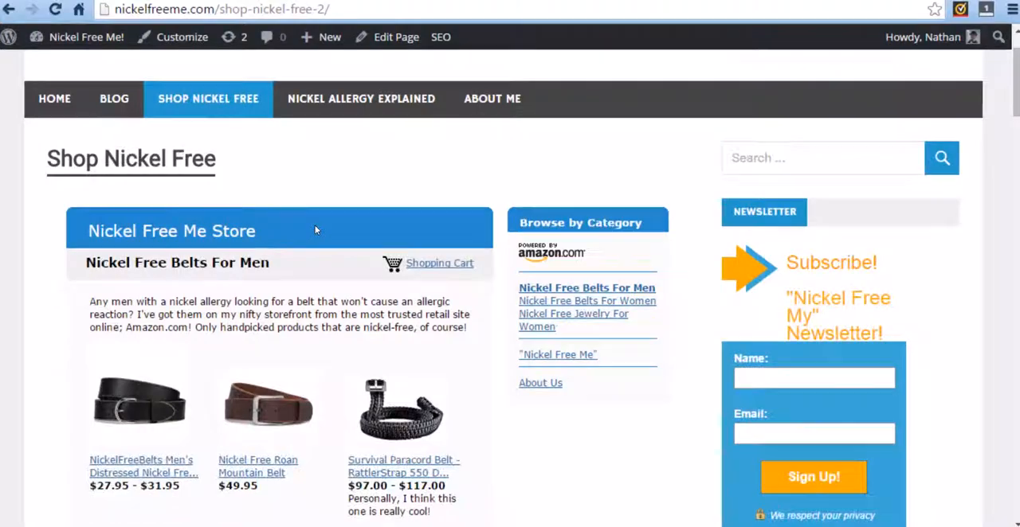
scroll(549, 280, "down", 2)
scroll(530, 272, "up", 12)
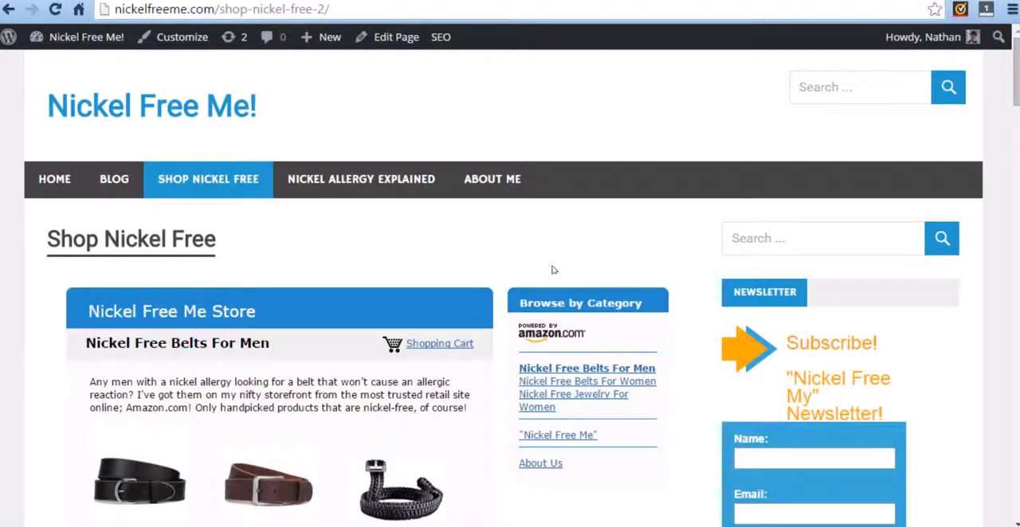
Open the site's home page and look through its latest posts.
left_click(72, 174)
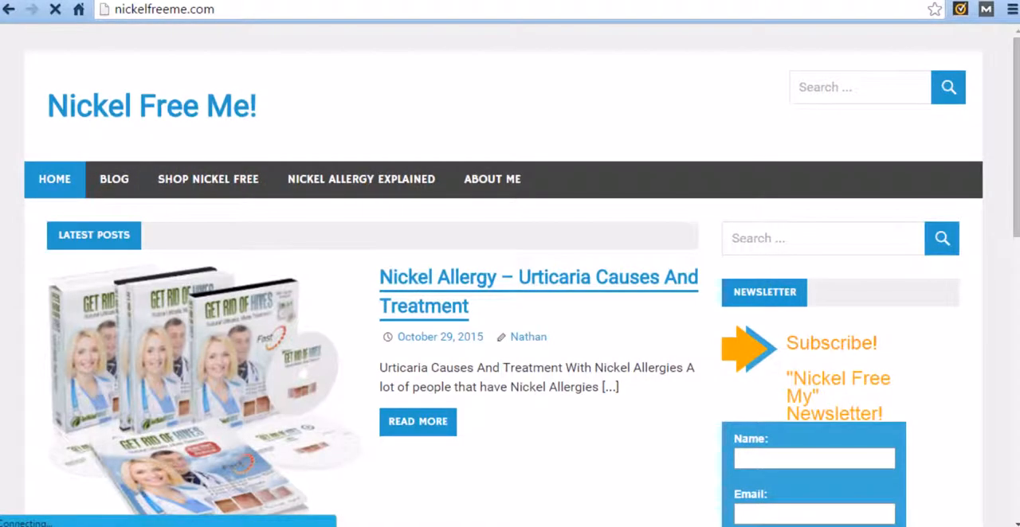
left_click(239, 1)
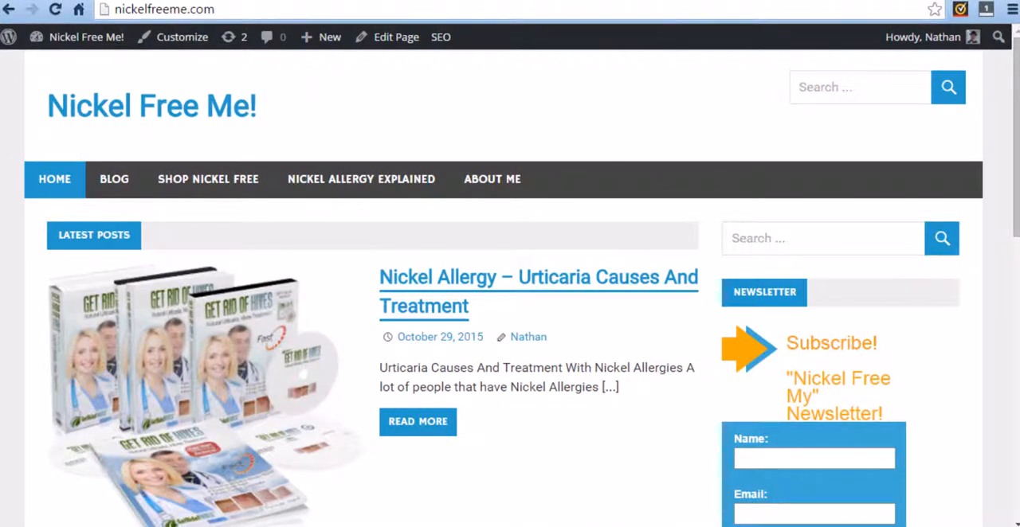
scroll(399, 260, "down", 2)
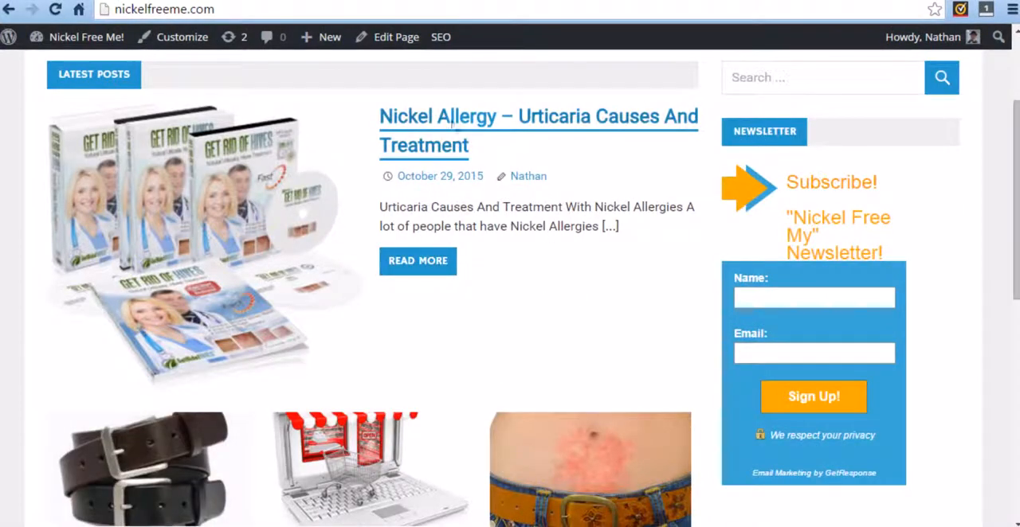
scroll(606, 319, "down", 2)
scroll(578, 341, "down", 1)
scroll(455, 381, "up", 5)
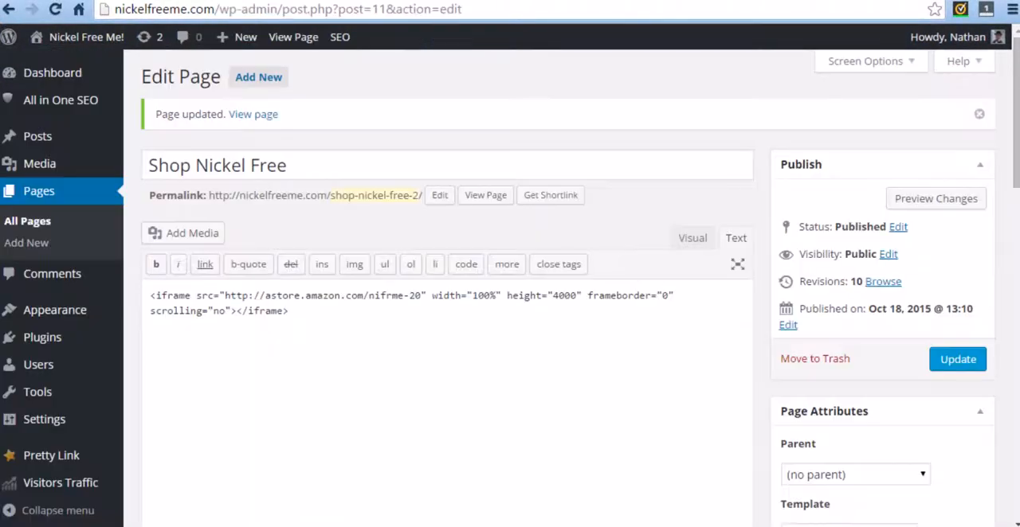
Open the Visitors Traffic statistics in the WordPress admin and examine the daily visitors and visits for 03/11 and 04/11.
scroll(78, 448, "down", 5)
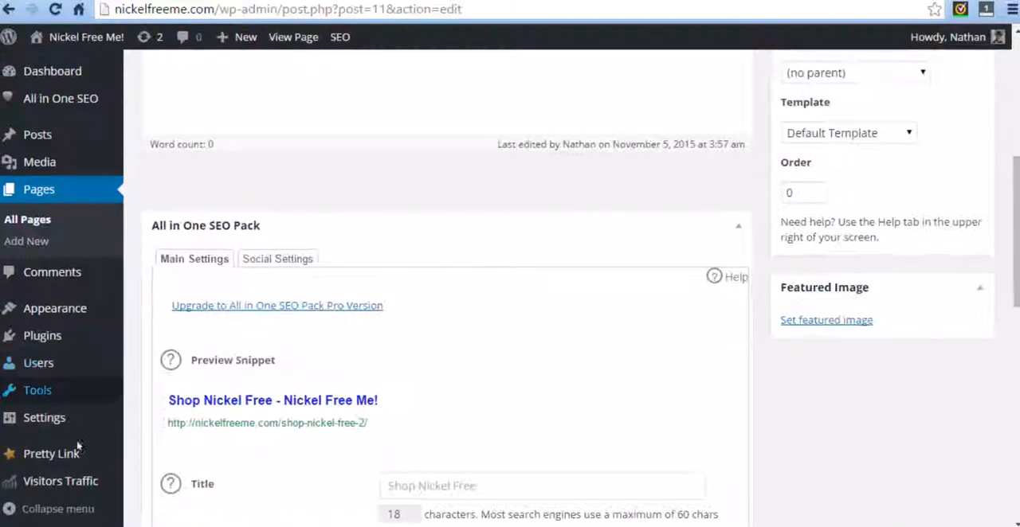
left_click(61, 481)
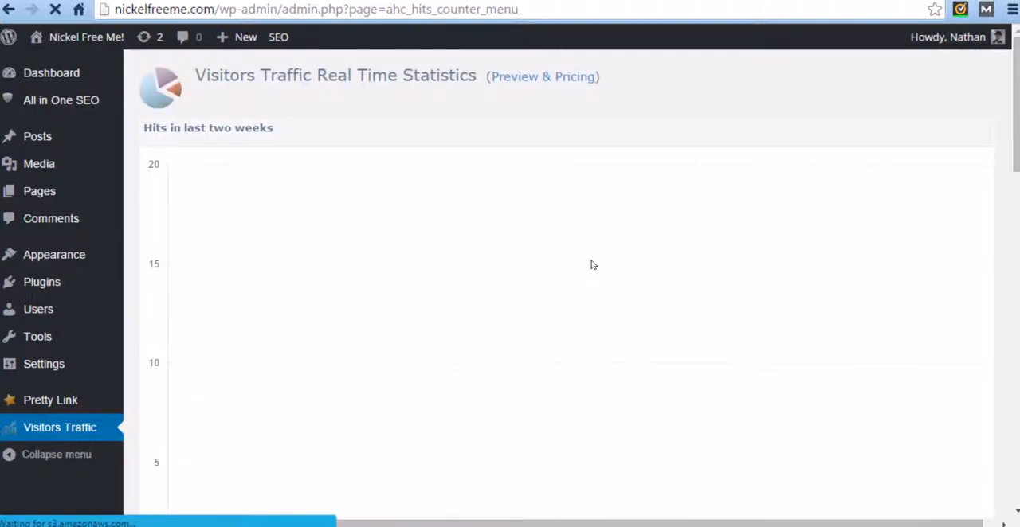
scroll(666, 241, "down", 3)
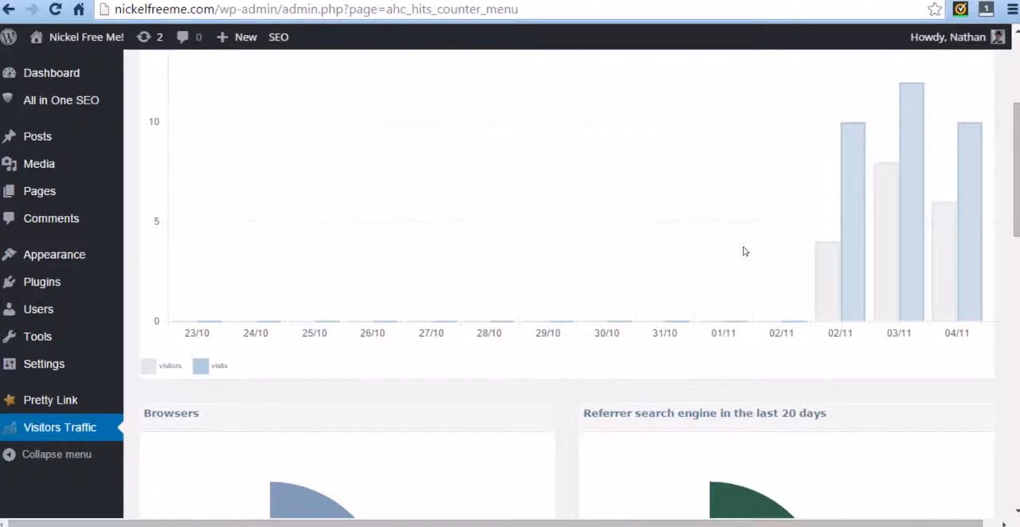
scroll(724, 310, "up", 1)
mouse_move(915, 348)
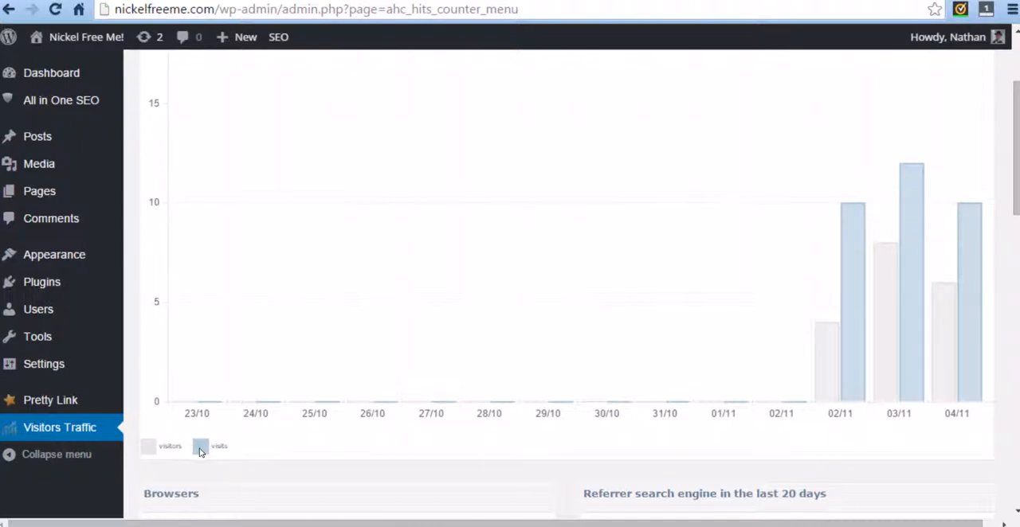
mouse_move(974, 380)
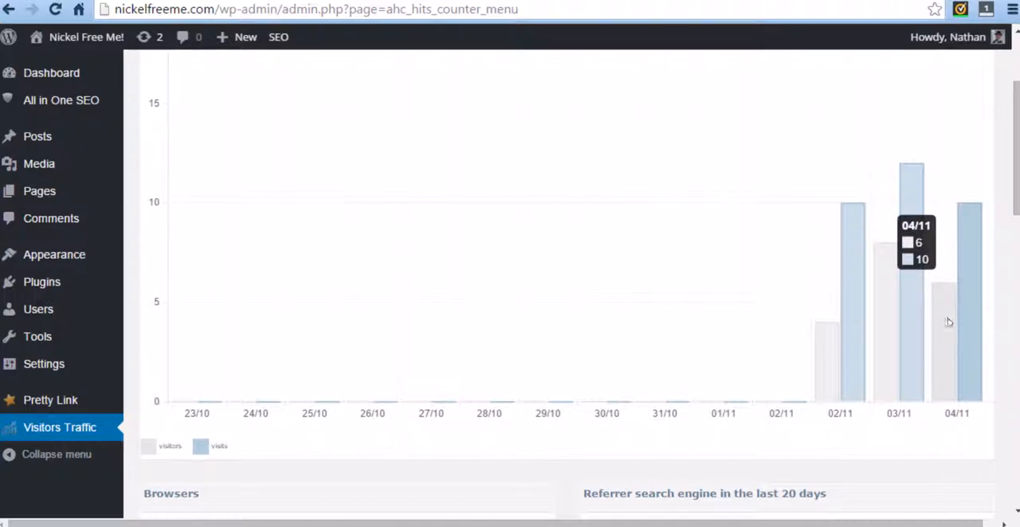
Examine the browser breakdown and the referrer search engines of the last 20 days.
scroll(916, 315, "down", 5)
mouse_move(712, 283)
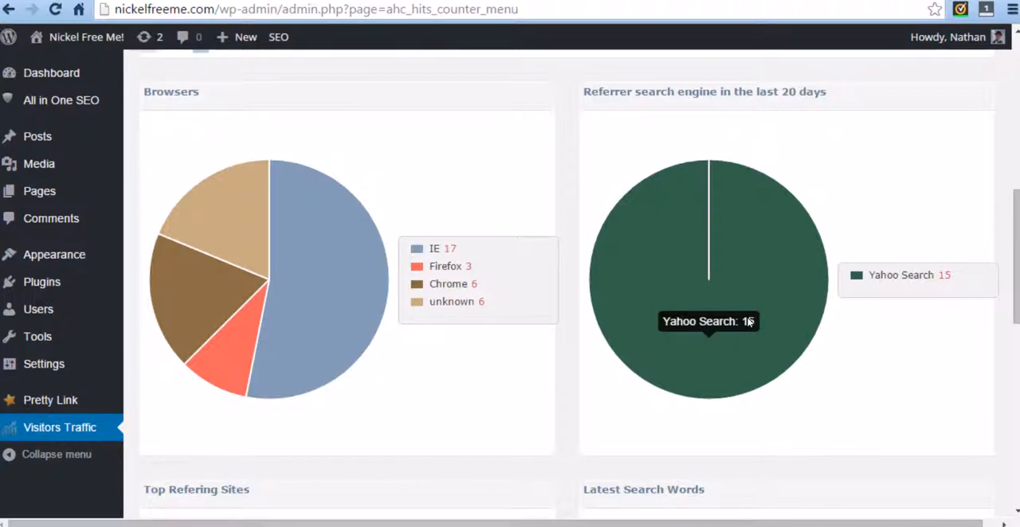
double_click(447, 249)
left_click(460, 353)
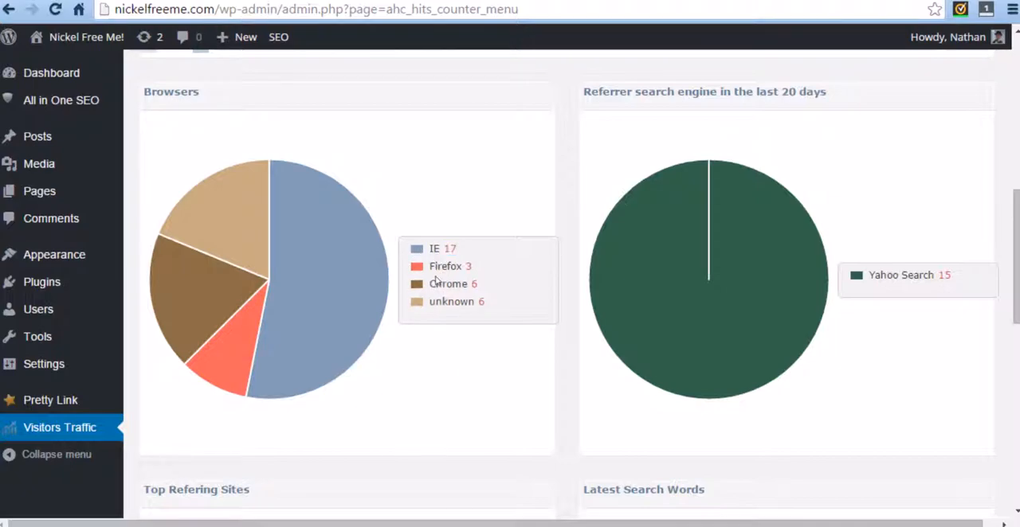
Examine the browser breakdown, top referring sites and latest search words, and return to the hits chart for the last two weeks.
mouse_move(280, 305)
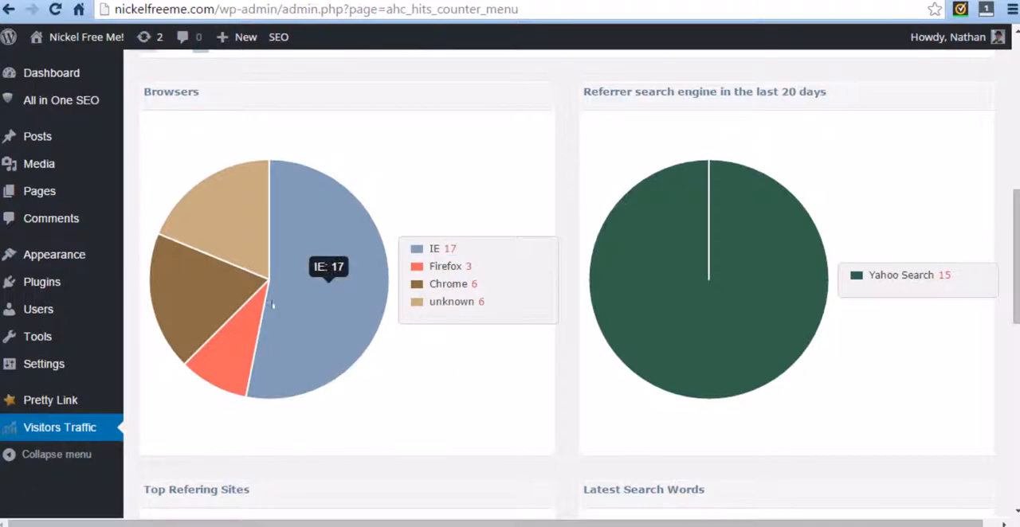
scroll(372, 341, "down", 3)
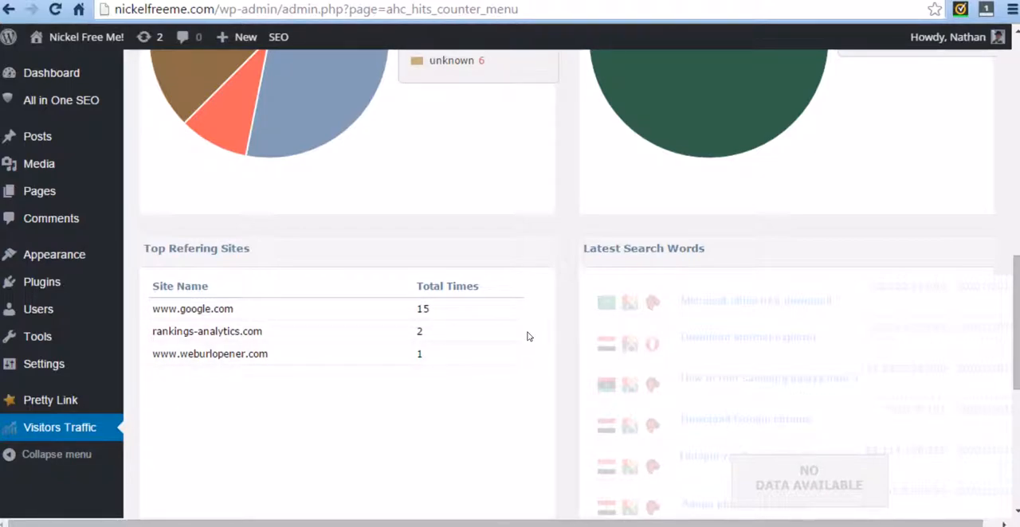
scroll(558, 326, "down", 4)
scroll(582, 383, "up", 7)
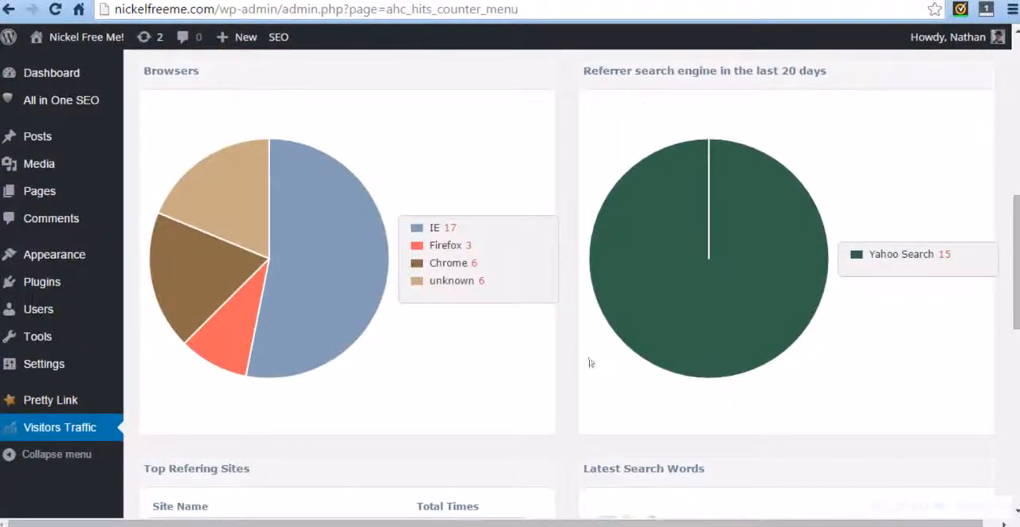
scroll(590, 363, "up", 3)
scroll(783, 405, "down", 4)
scroll(700, 370, "up", 5)
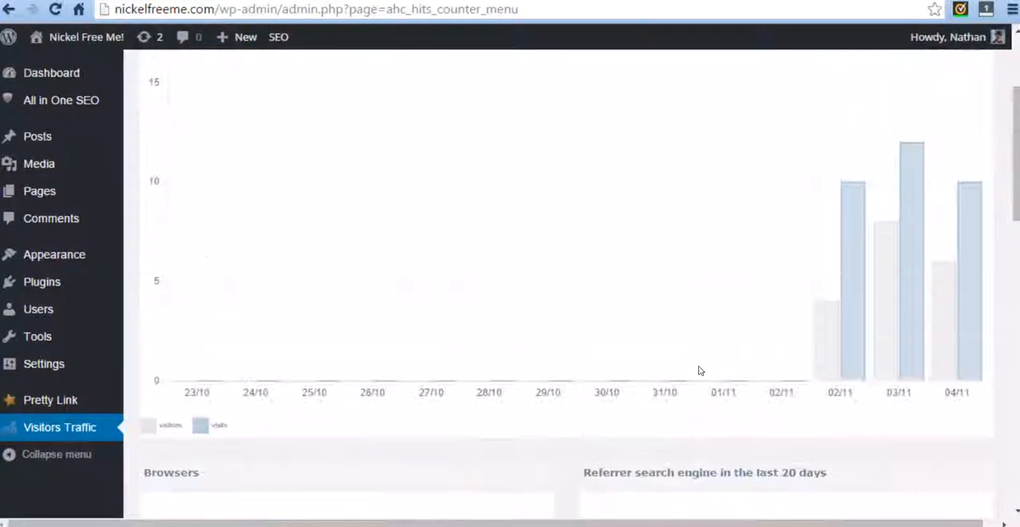
scroll(700, 371, "up", 3)
mouse_move(945, 475)
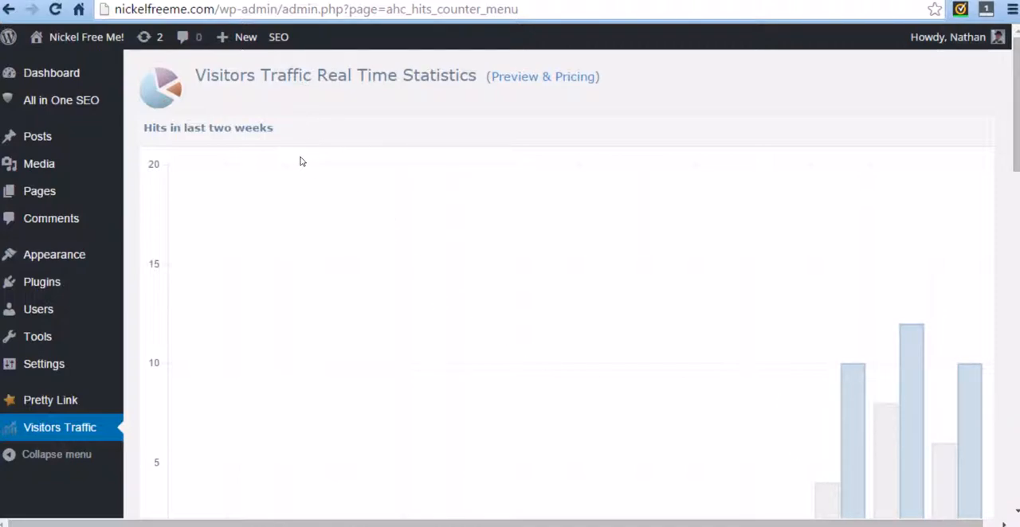
Switch to Calculator, clear the current entry and multiply 10 by 50.
left_click(644, 526)
left_click(584, 300)
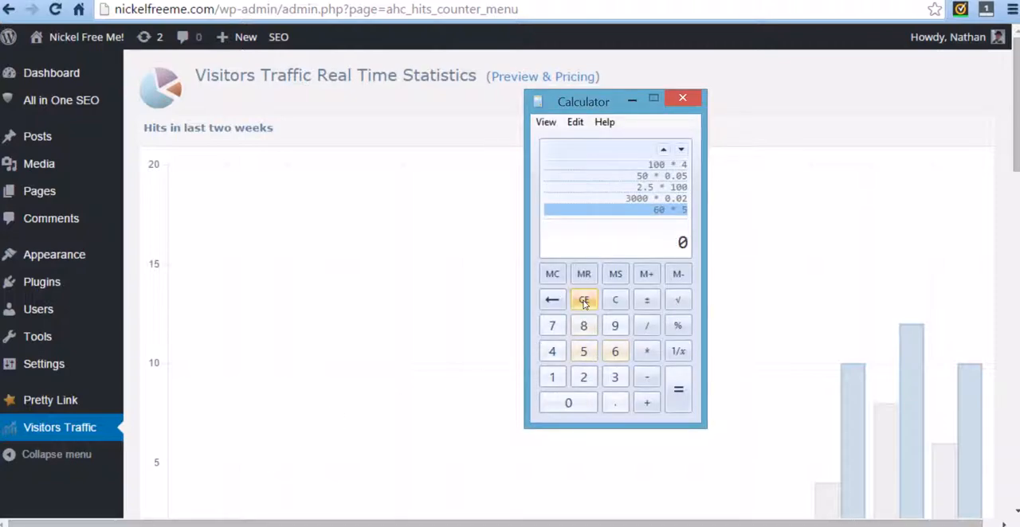
left_click(552, 378)
left_click(561, 403)
left_click(649, 353)
left_click(584, 352)
left_click(571, 402)
left_click(673, 394)
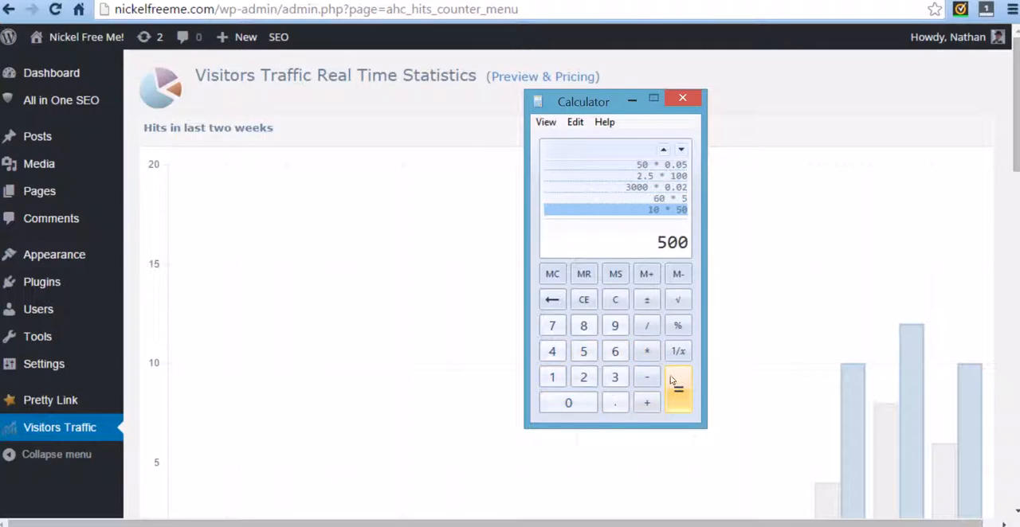
left_click(584, 301)
left_click(584, 352)
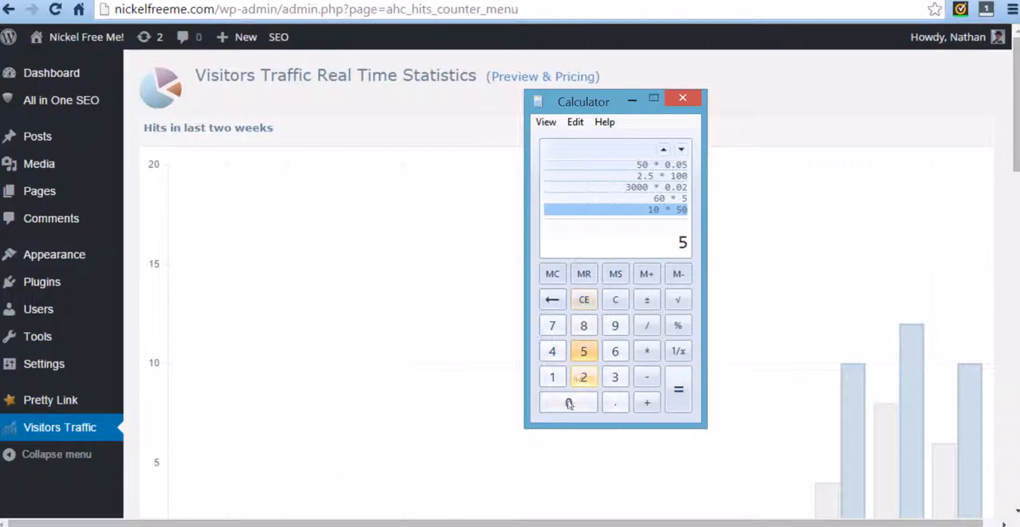
left_click(569, 402)
left_click(584, 301)
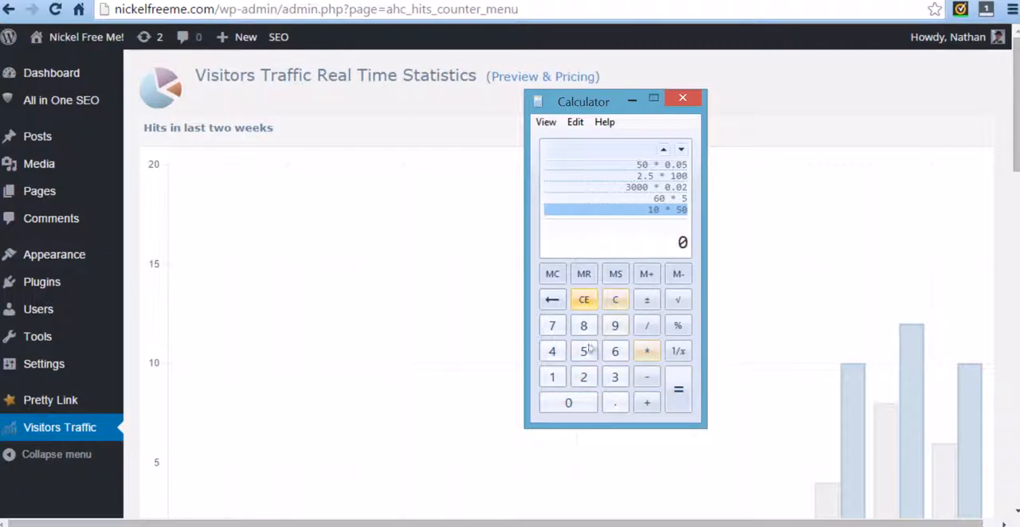
Calculate 5 percent of 1000 by multiplying 1000 by 0.05.
left_click(553, 378)
left_click(566, 402)
left_click(564, 401)
left_click(561, 395)
left_click(646, 352)
left_click(614, 403)
left_click(587, 400)
left_click(586, 356)
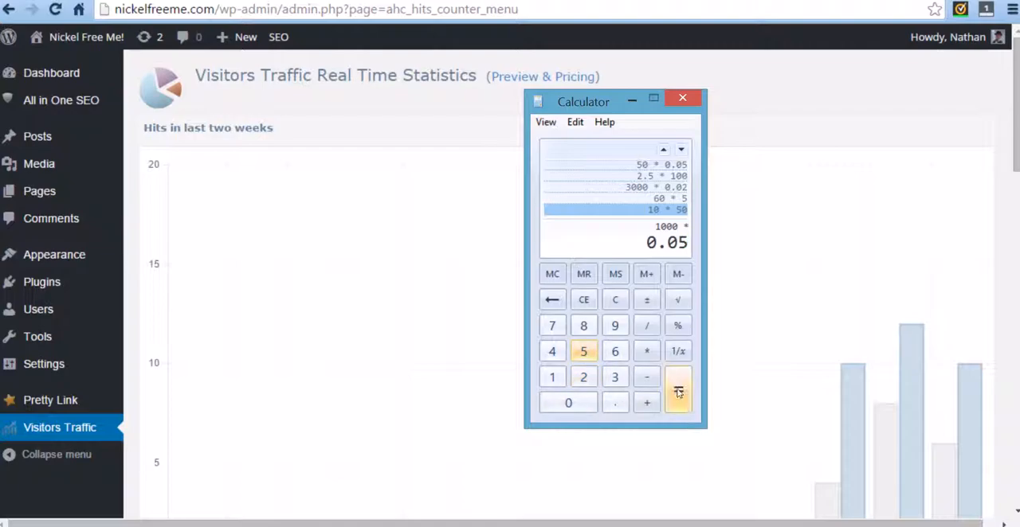
left_click(677, 391)
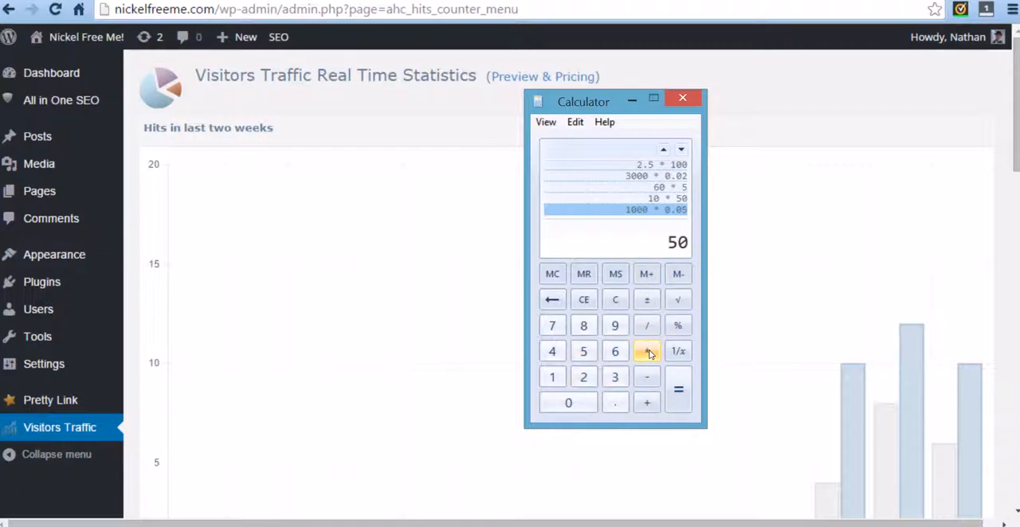
Multiply the calculated result by 500.
left_click(646, 351)
left_click(583, 352)
double_click(580, 402)
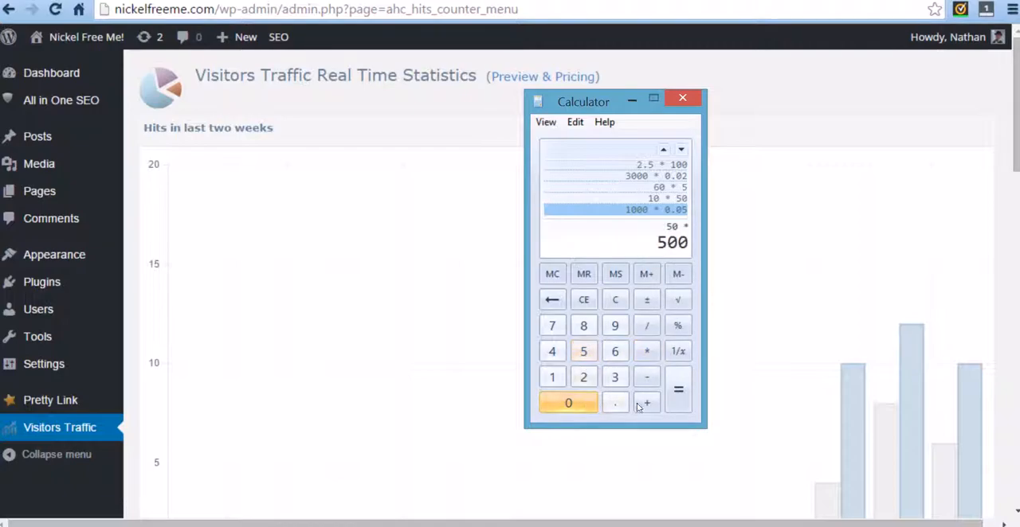
key("Return")
Multiply the new total by 0.03 to estimate the earnings at a 3 percent rate.
key("asterisk")
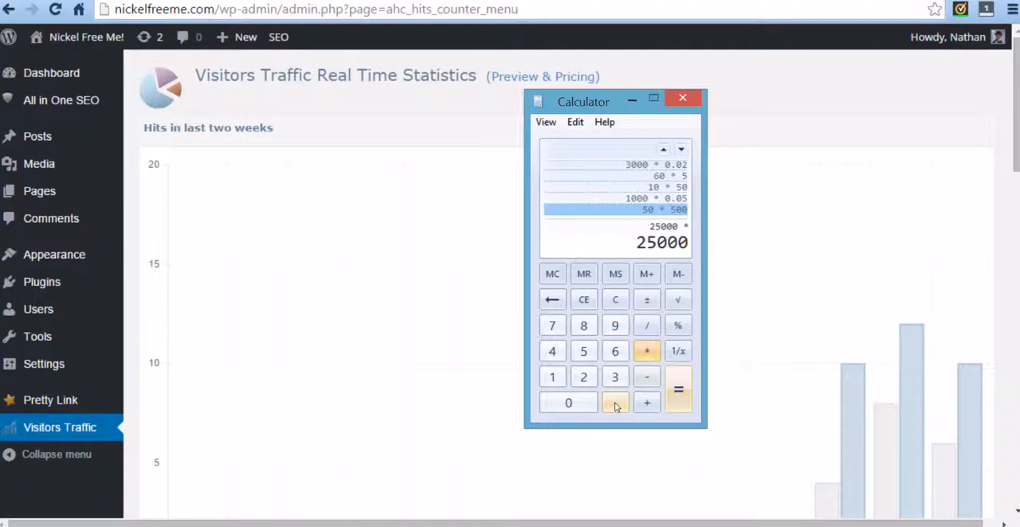
left_click(615, 403)
left_click(568, 402)
left_click(614, 377)
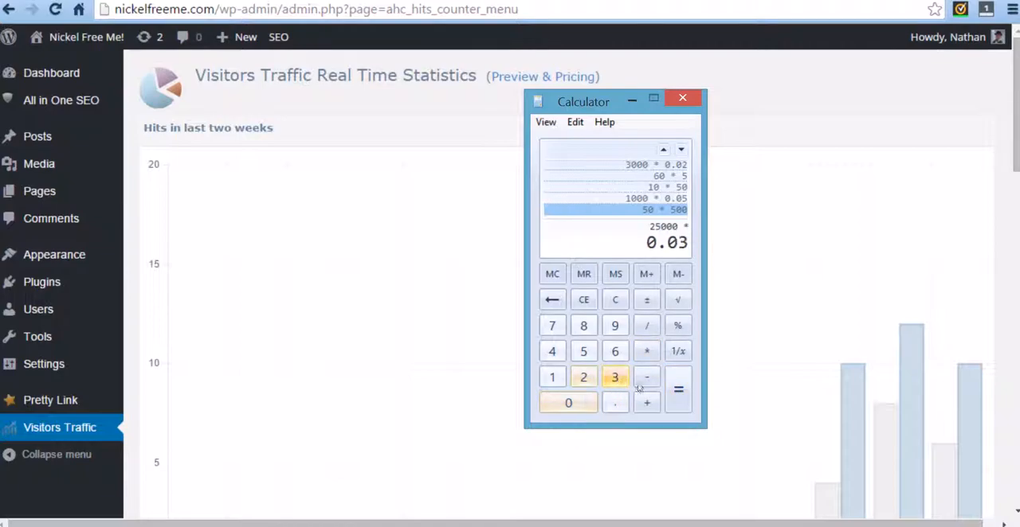
left_click(679, 387)
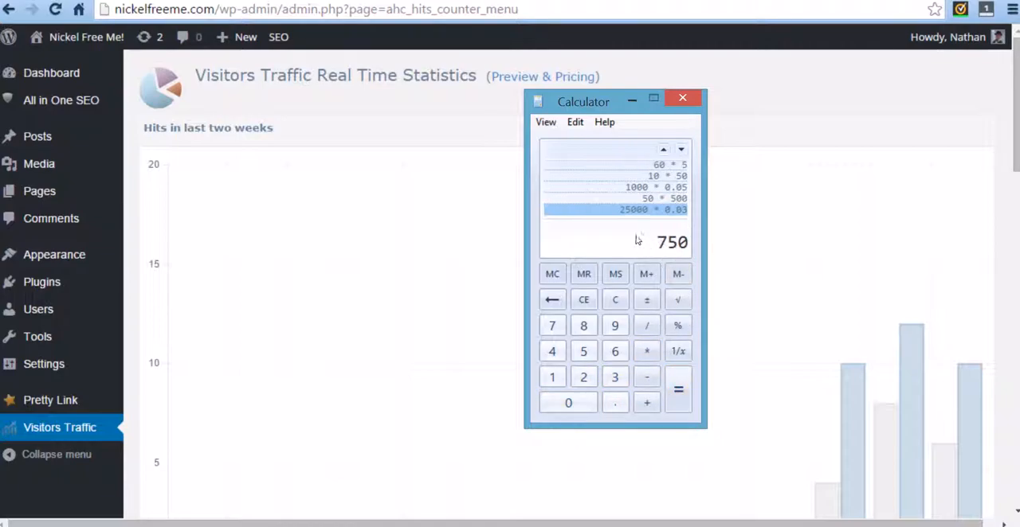